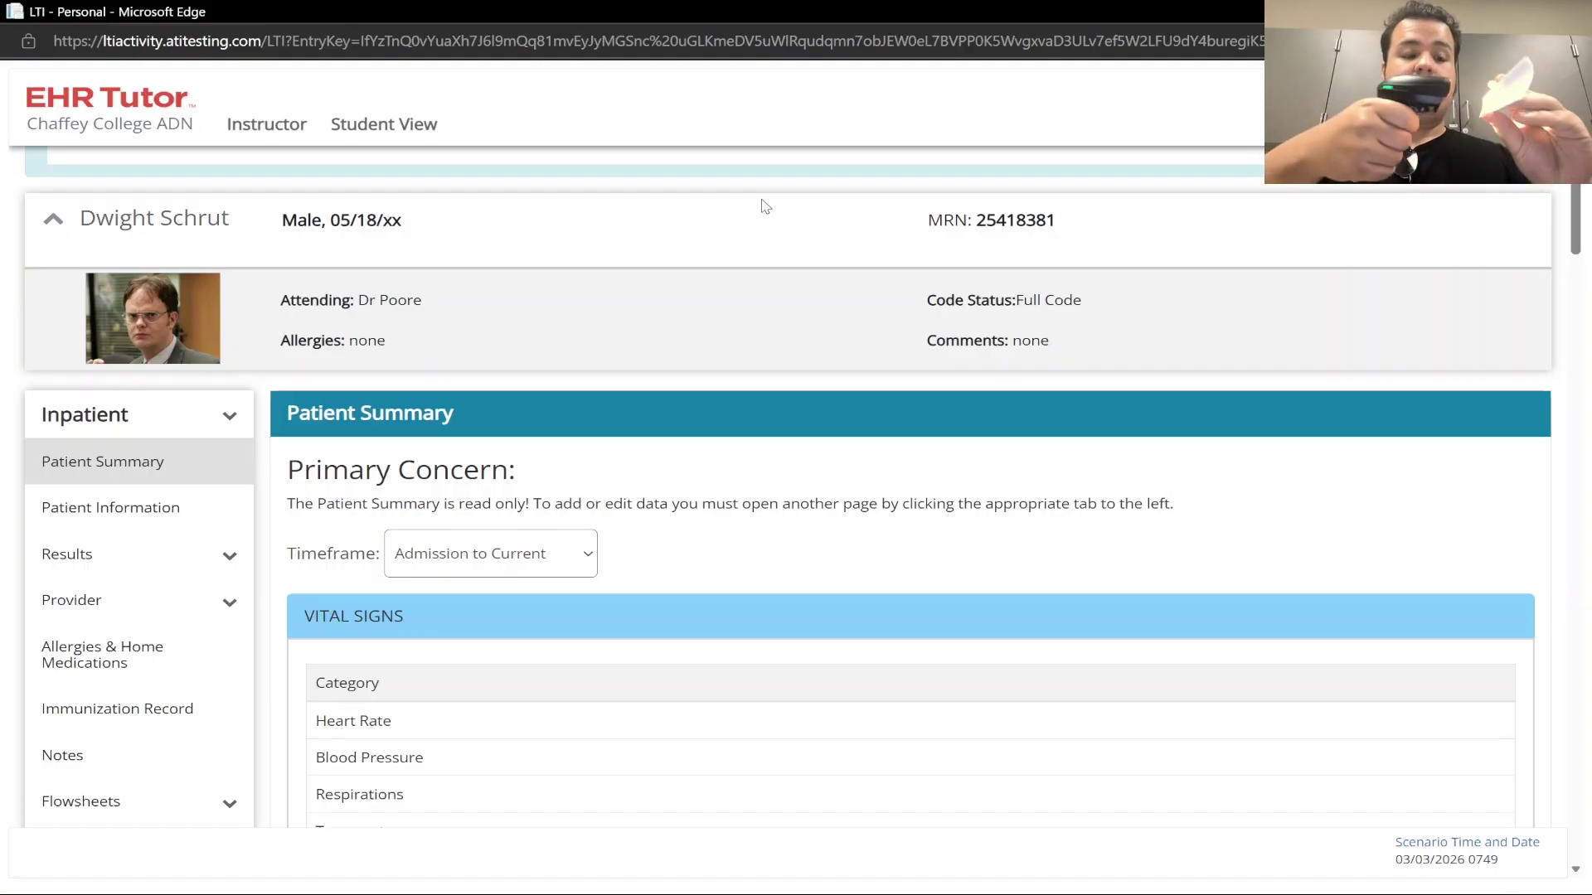
# Step: Open the patient's Medication Administration Record from the wristband scan and look over the listed medications
pyautogui.press('Return')
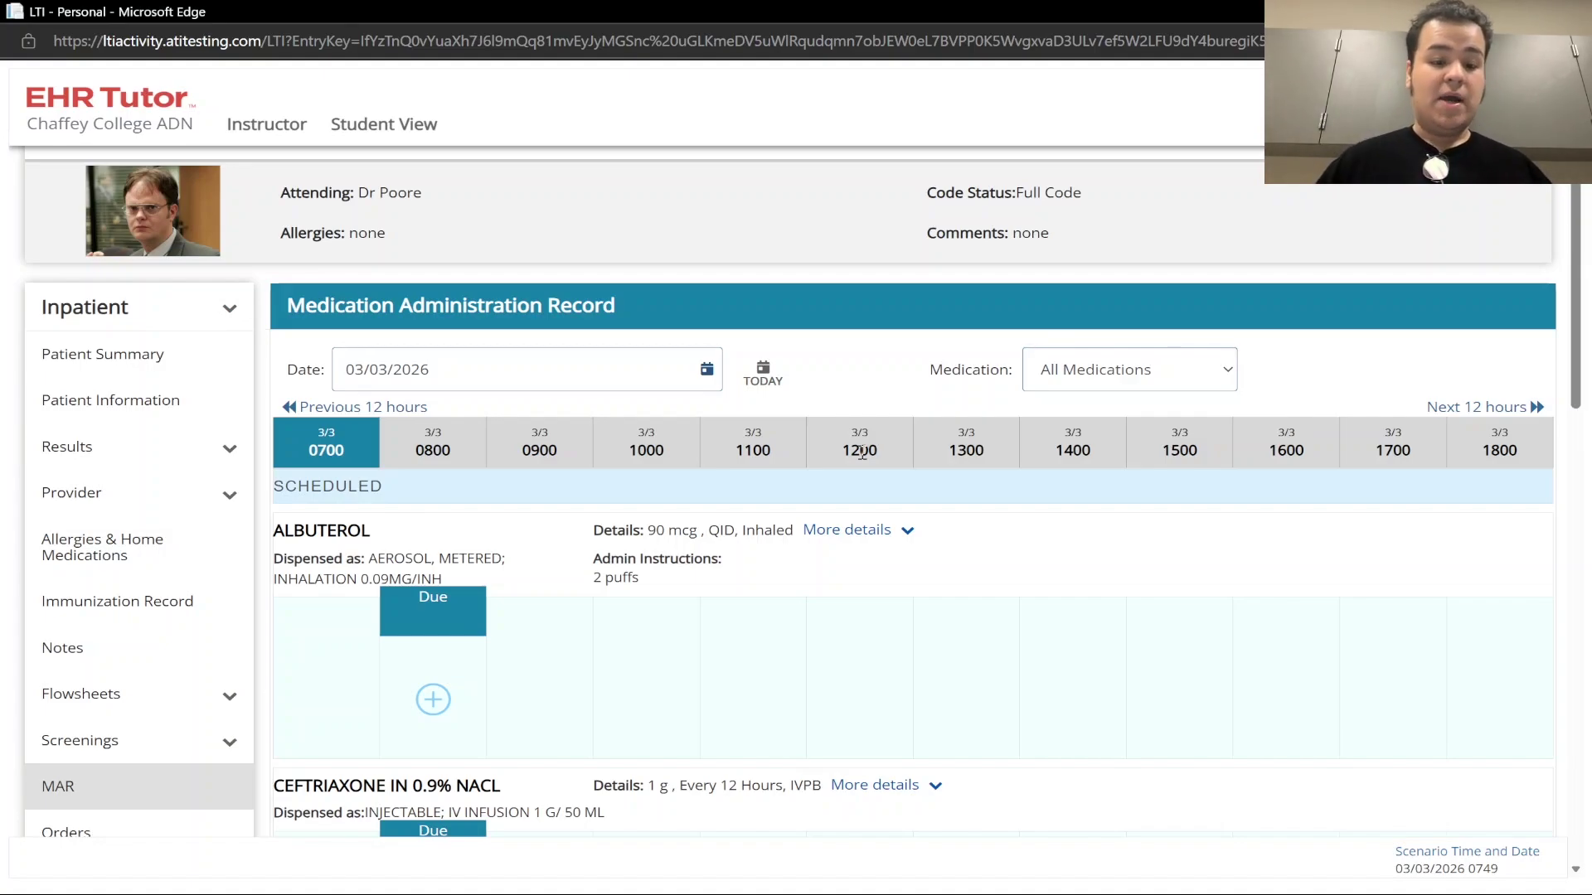
pyautogui.scroll(-7, 862, 452)
pyautogui.scroll(2, 693, 650)
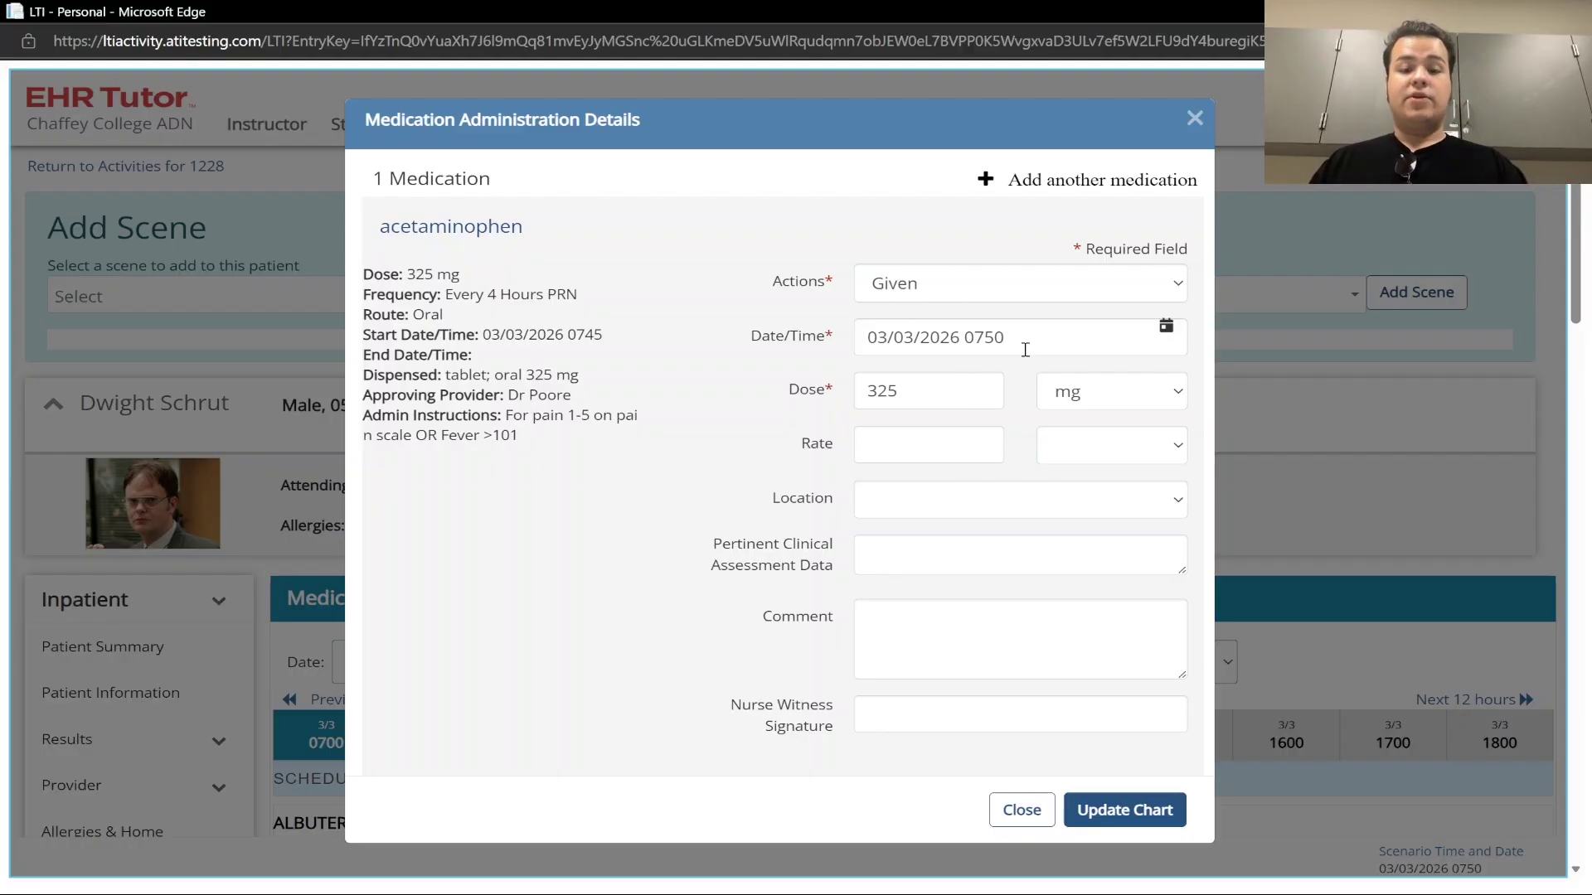
# Step: Check the action and date/time for the scanned acetaminophen and set its dose to 650 mg
pyautogui.click(947, 290)
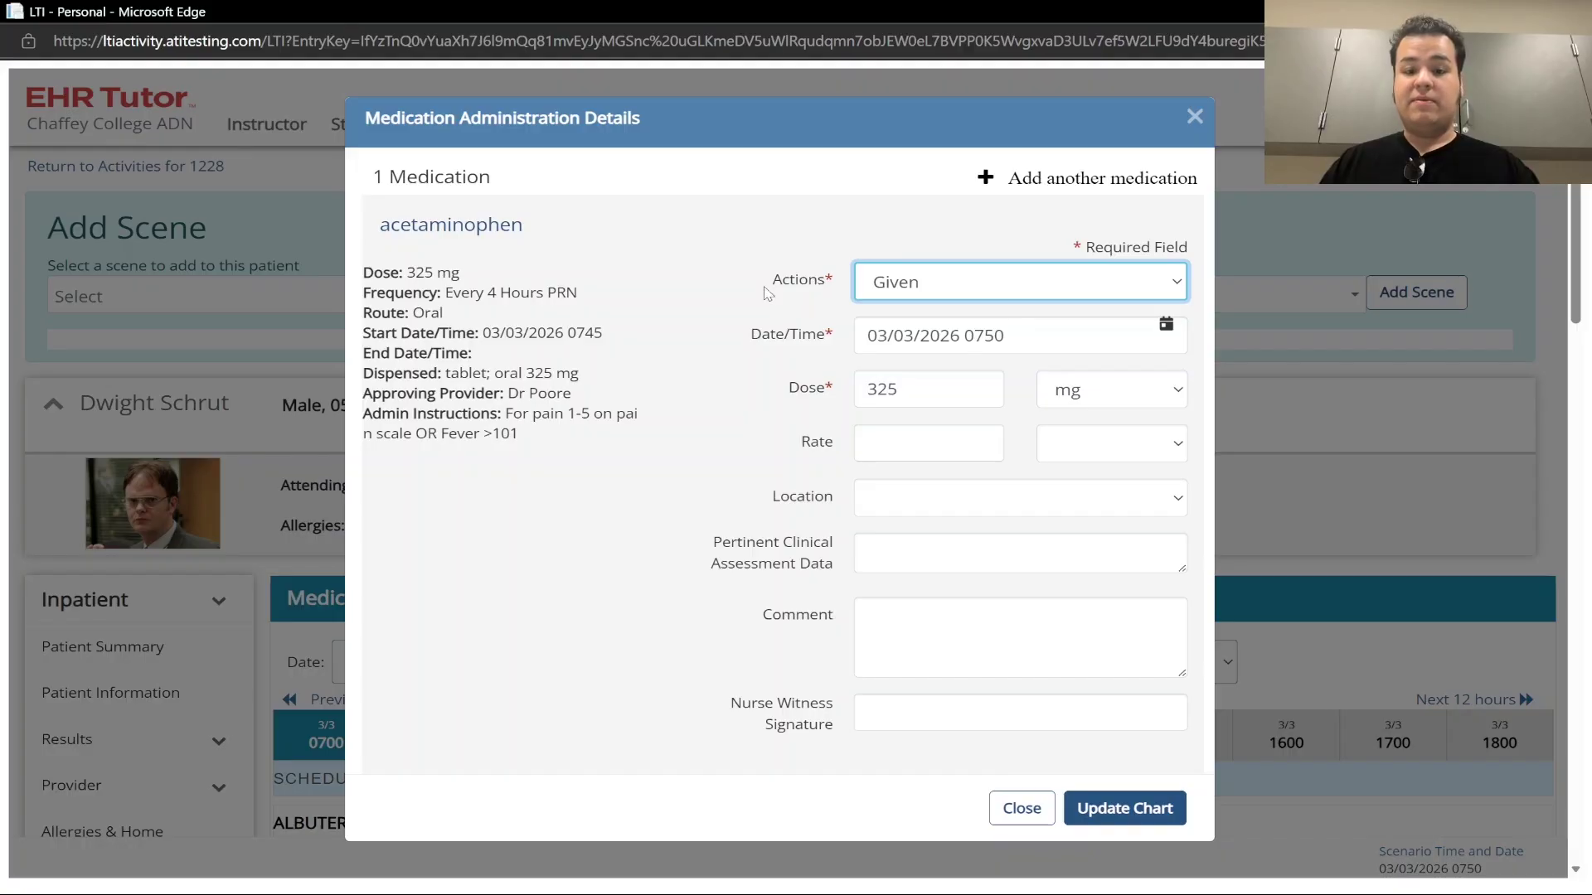
pyautogui.click(1032, 332)
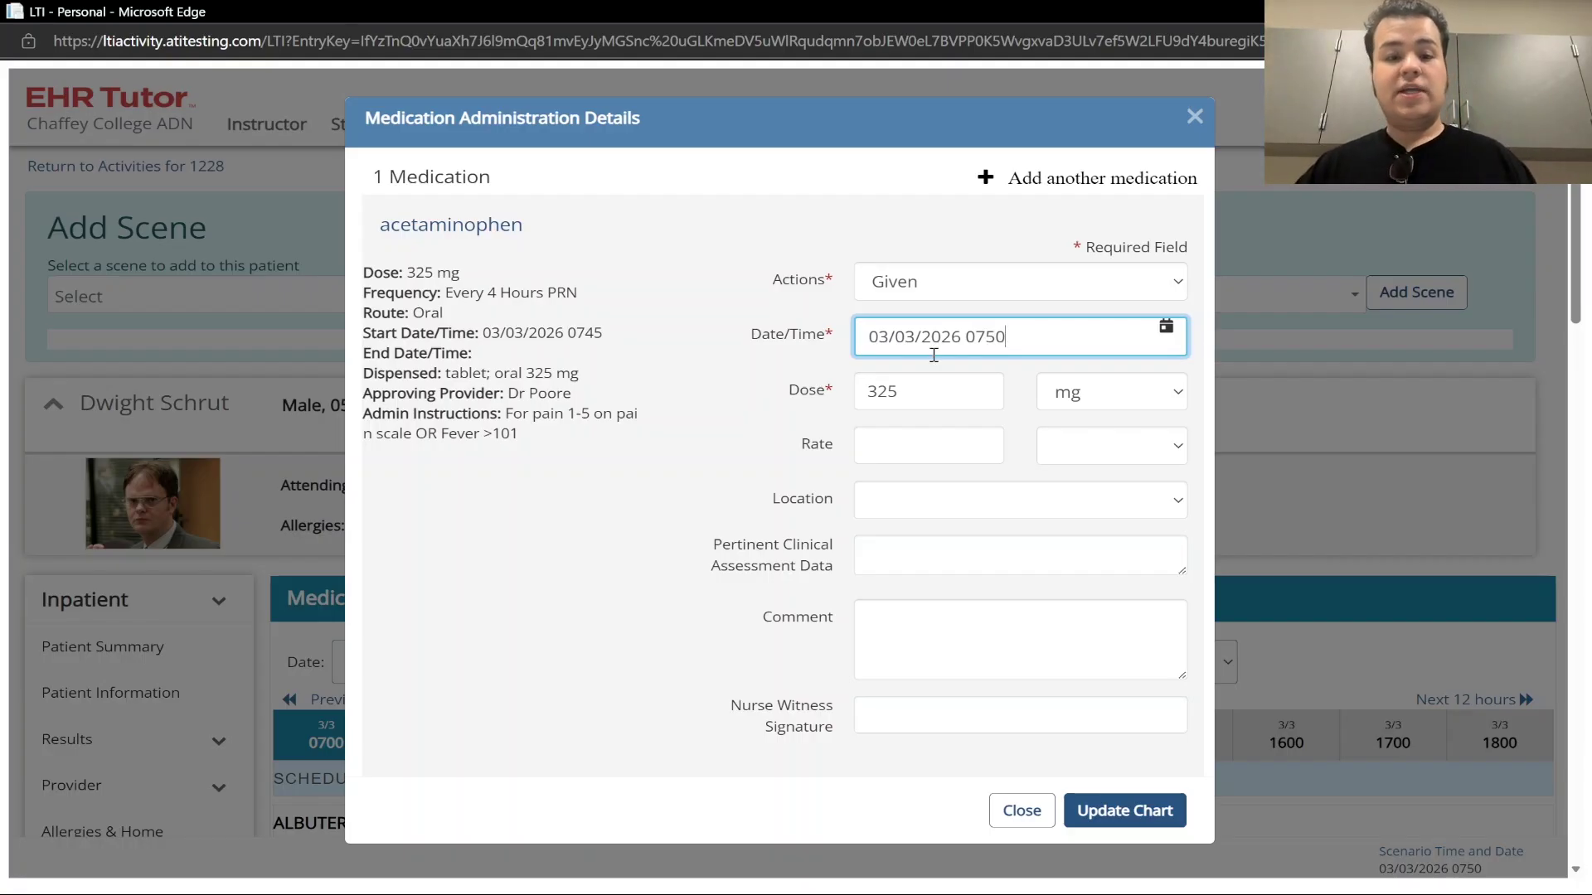
pyautogui.click(661, 444)
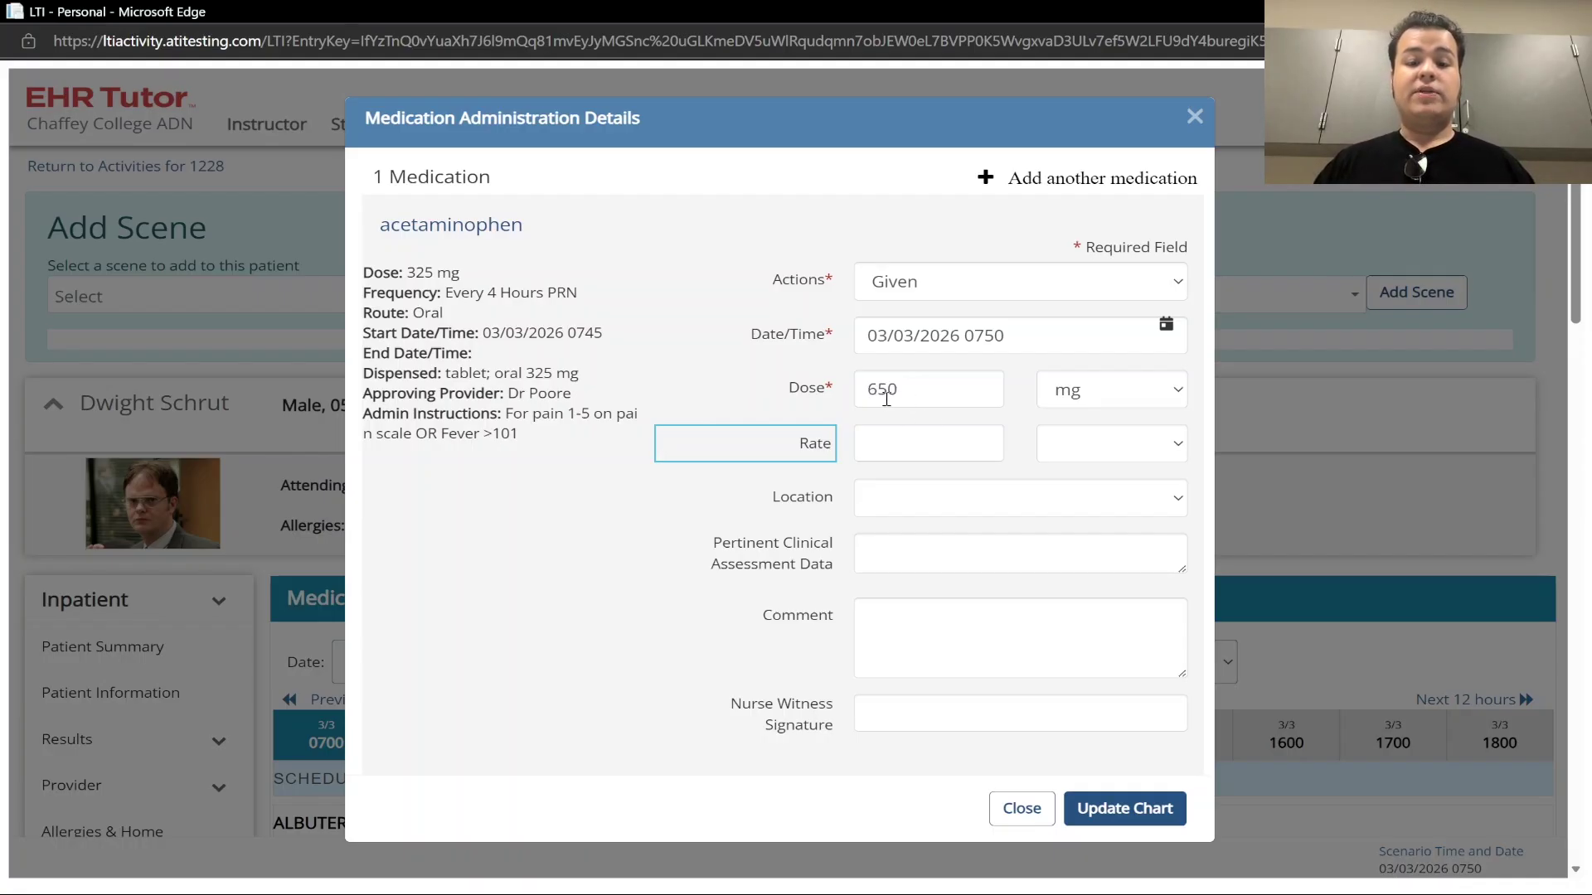
pyautogui.click(785, 423)
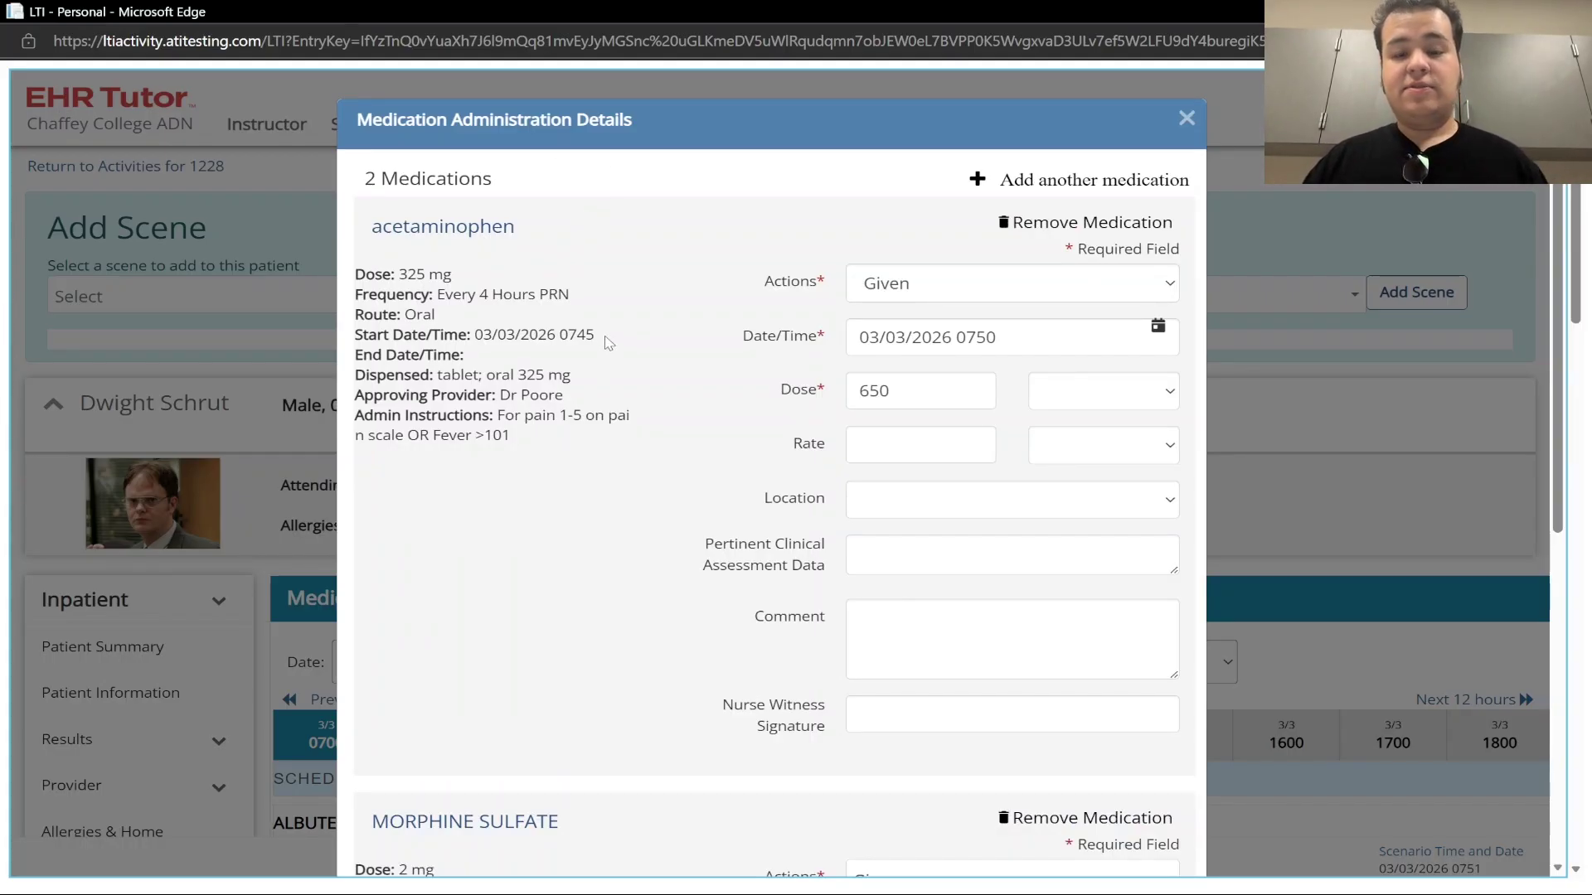
# Step: Examine the order details and administration fields of the acetaminophen and morphine sulfate entries, including the dispensed strength
pyautogui.scroll(-2, 616, 341)
pyautogui.scroll(-5, 620, 340)
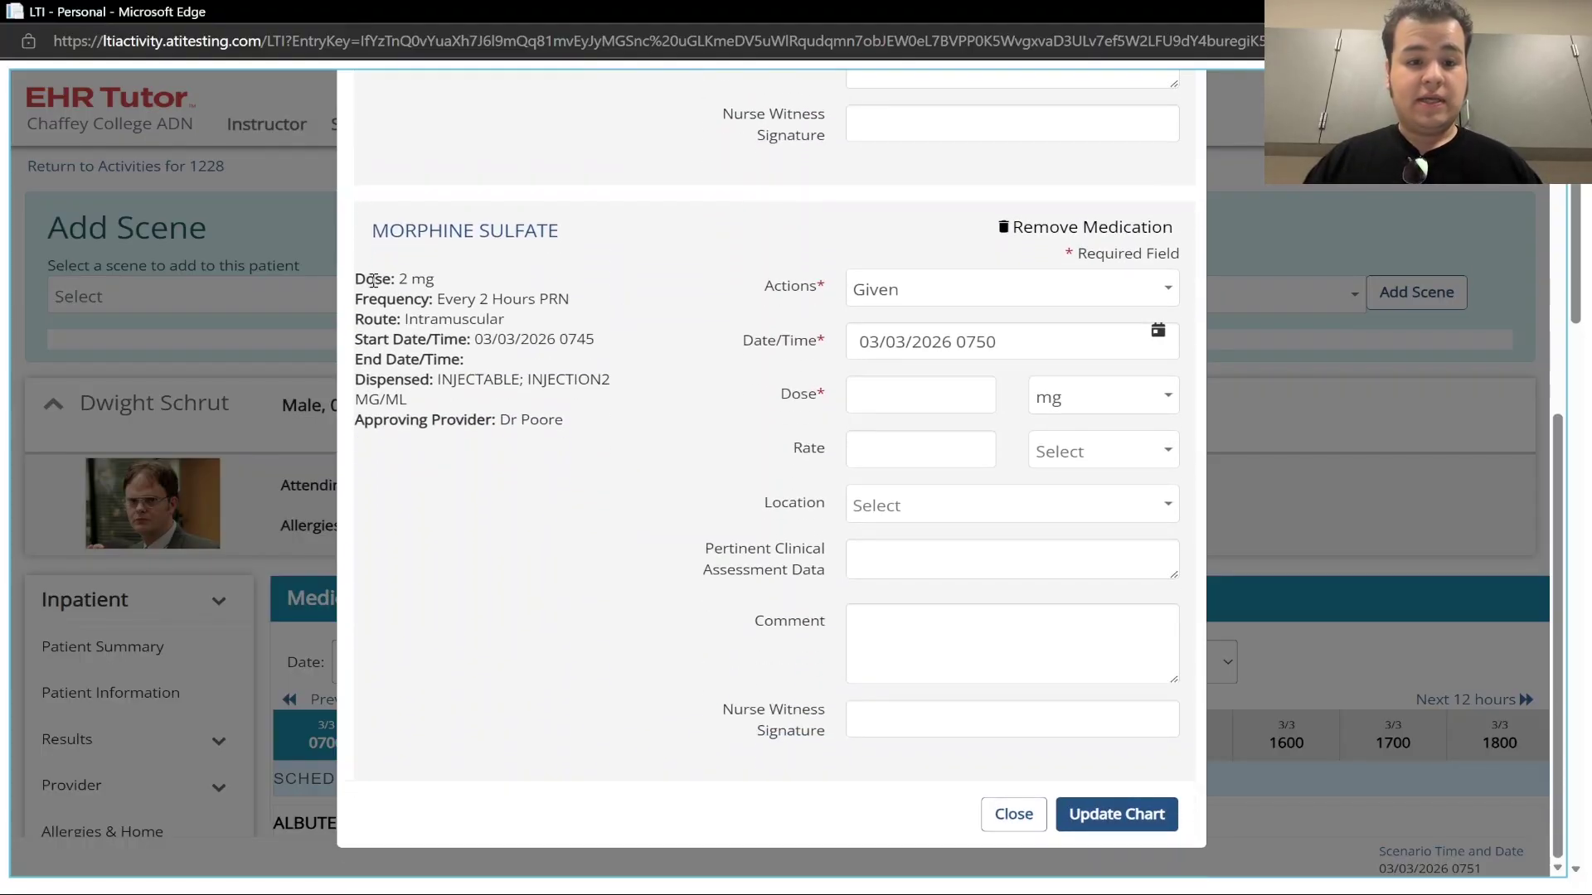
pyautogui.scroll(6, 515, 371)
pyautogui.scroll(-4, 489, 415)
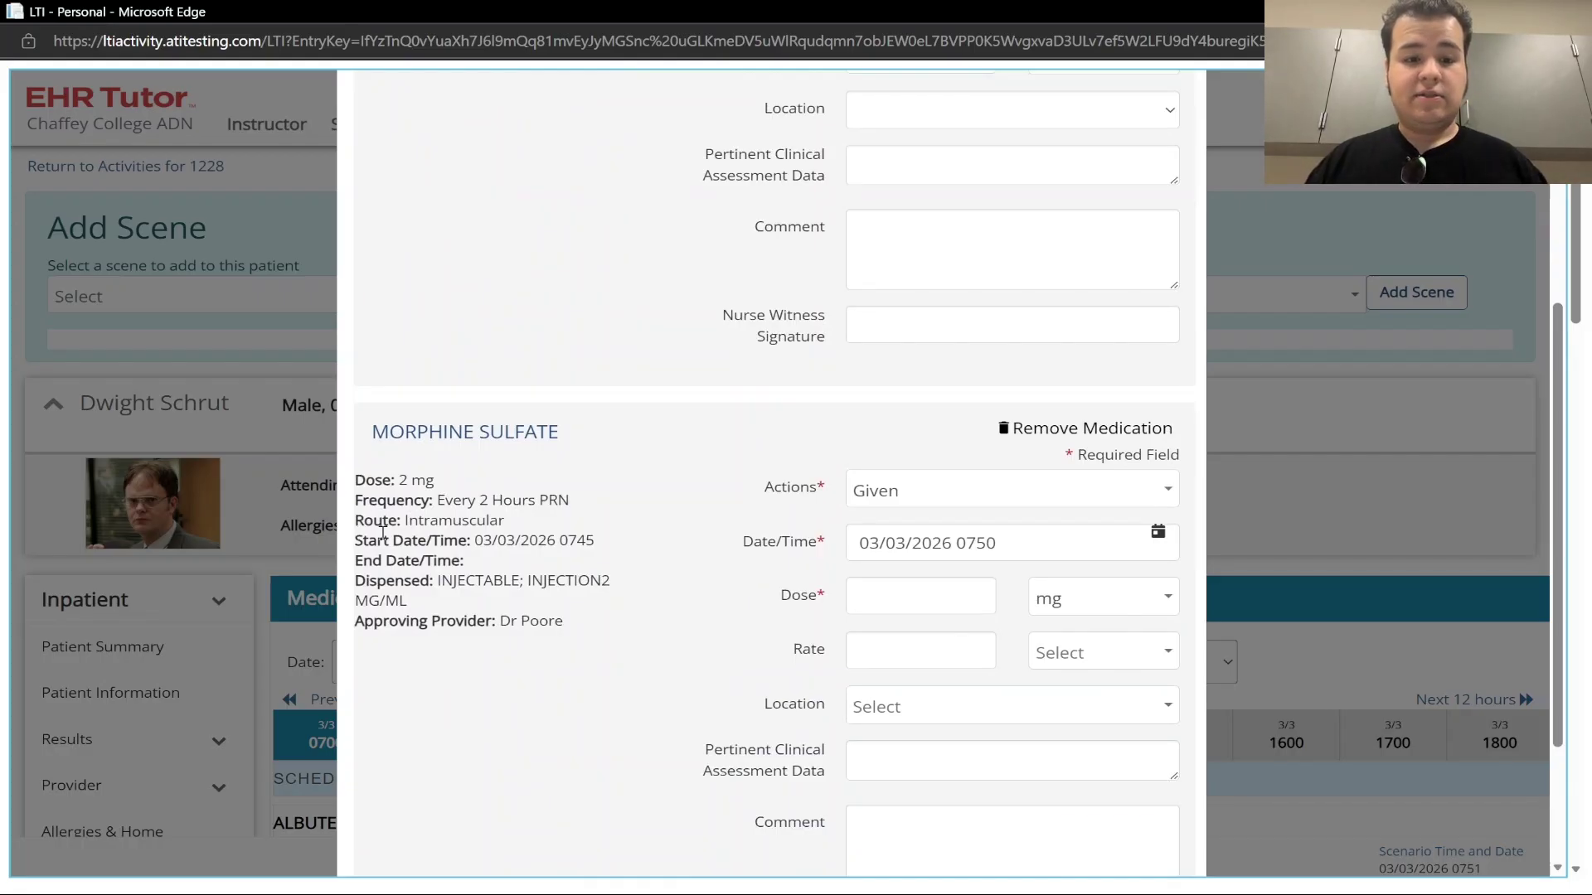
pyautogui.scroll(-1, 406, 551)
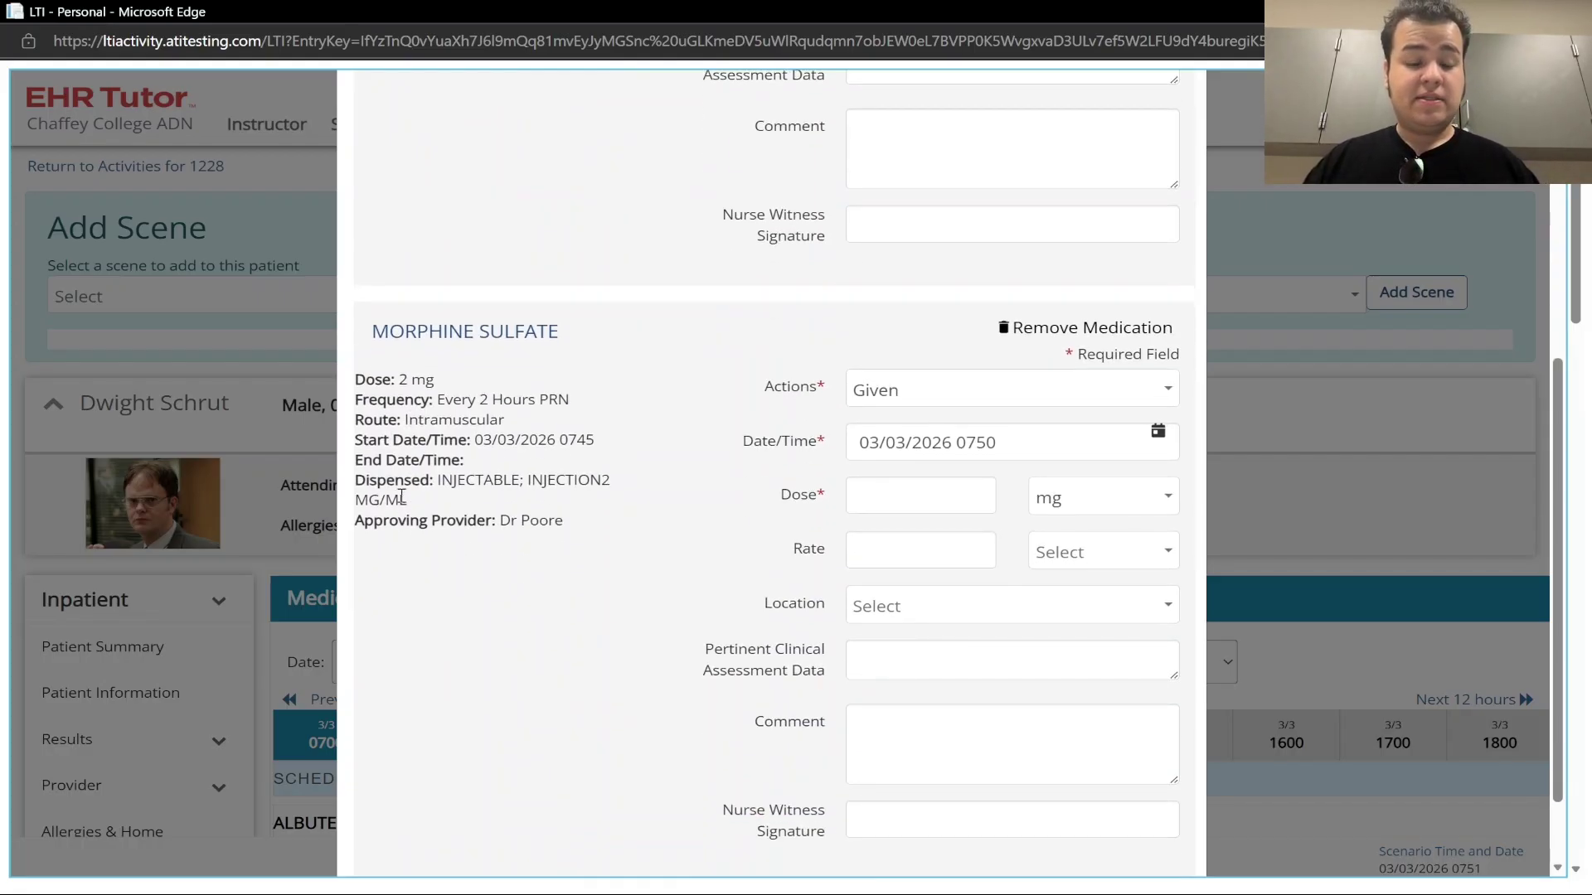
pyautogui.moveTo(455, 480); pyautogui.dragTo(481, 479)
pyautogui.click(482, 479)
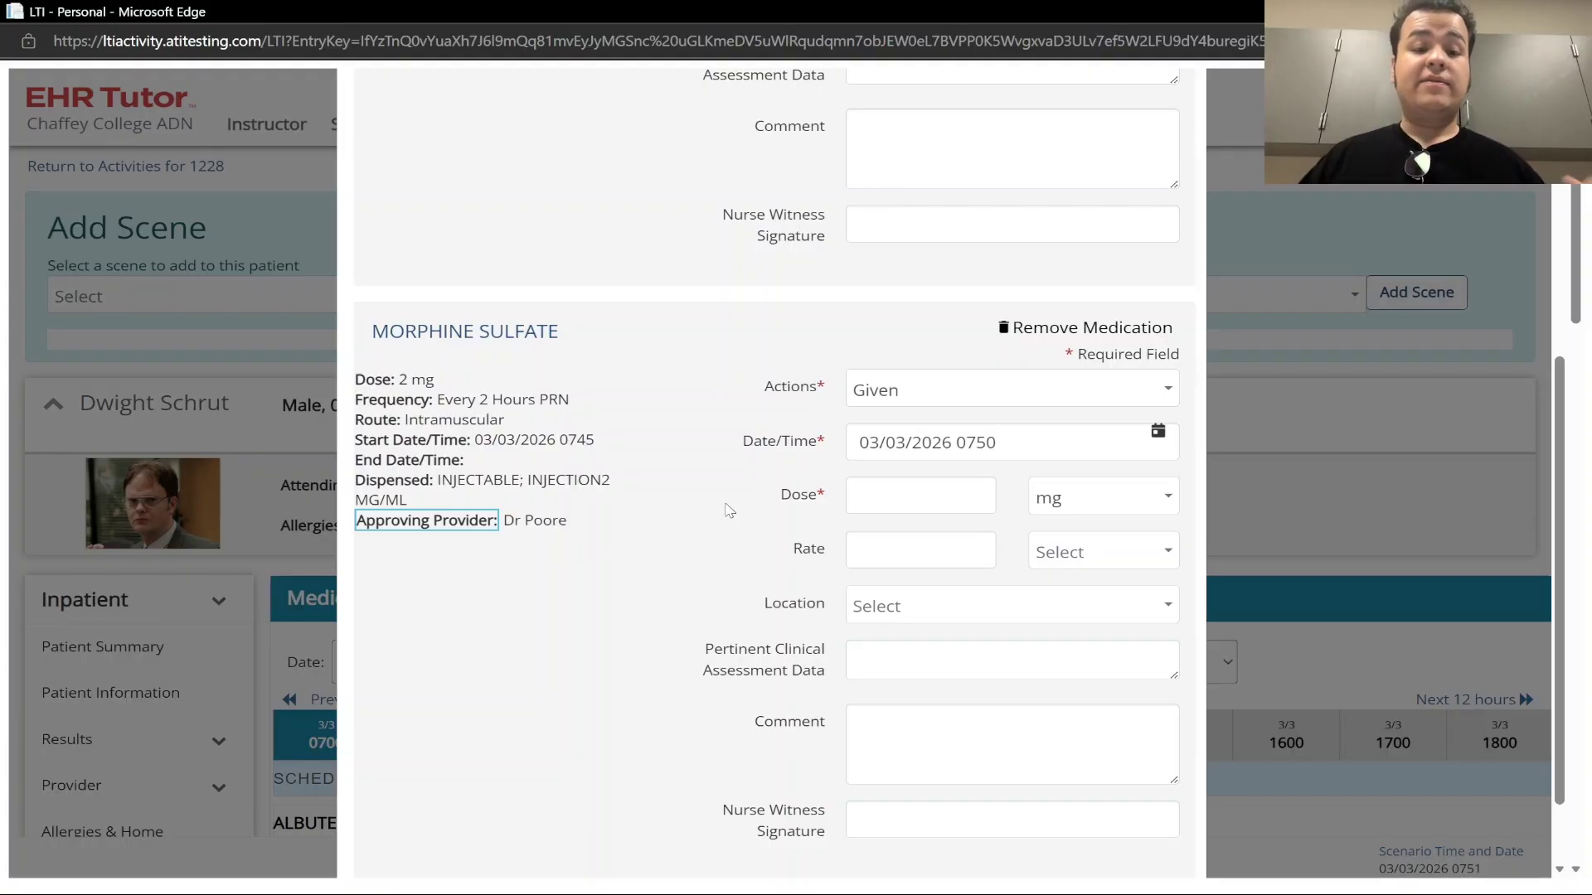
pyautogui.scroll(6, 729, 510)
pyautogui.scroll(-5, 729, 510)
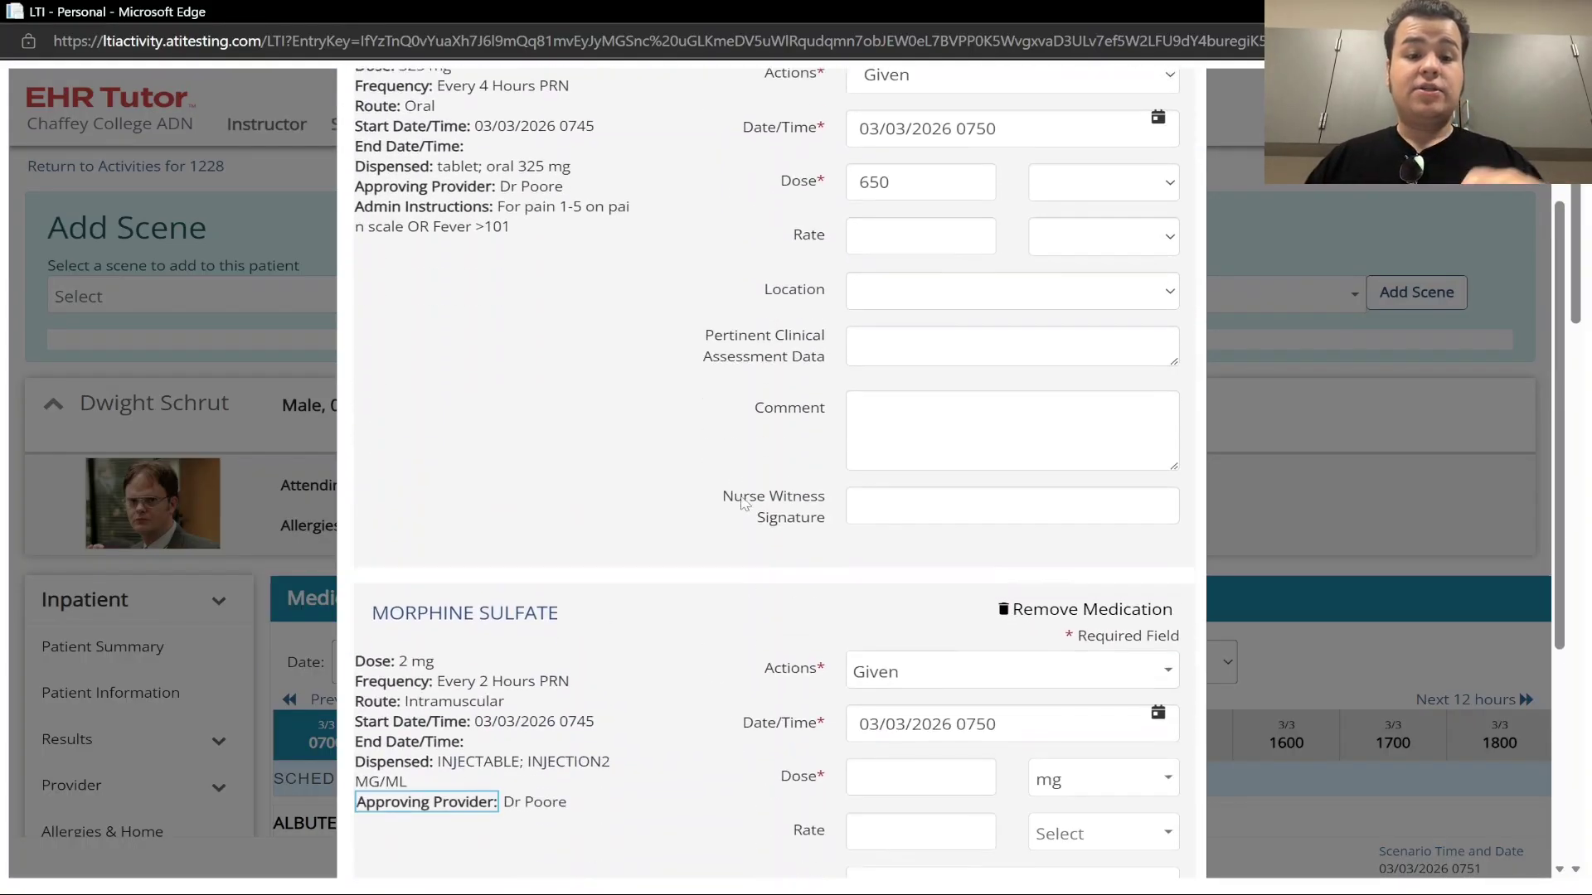
pyautogui.scroll(-1, 748, 502)
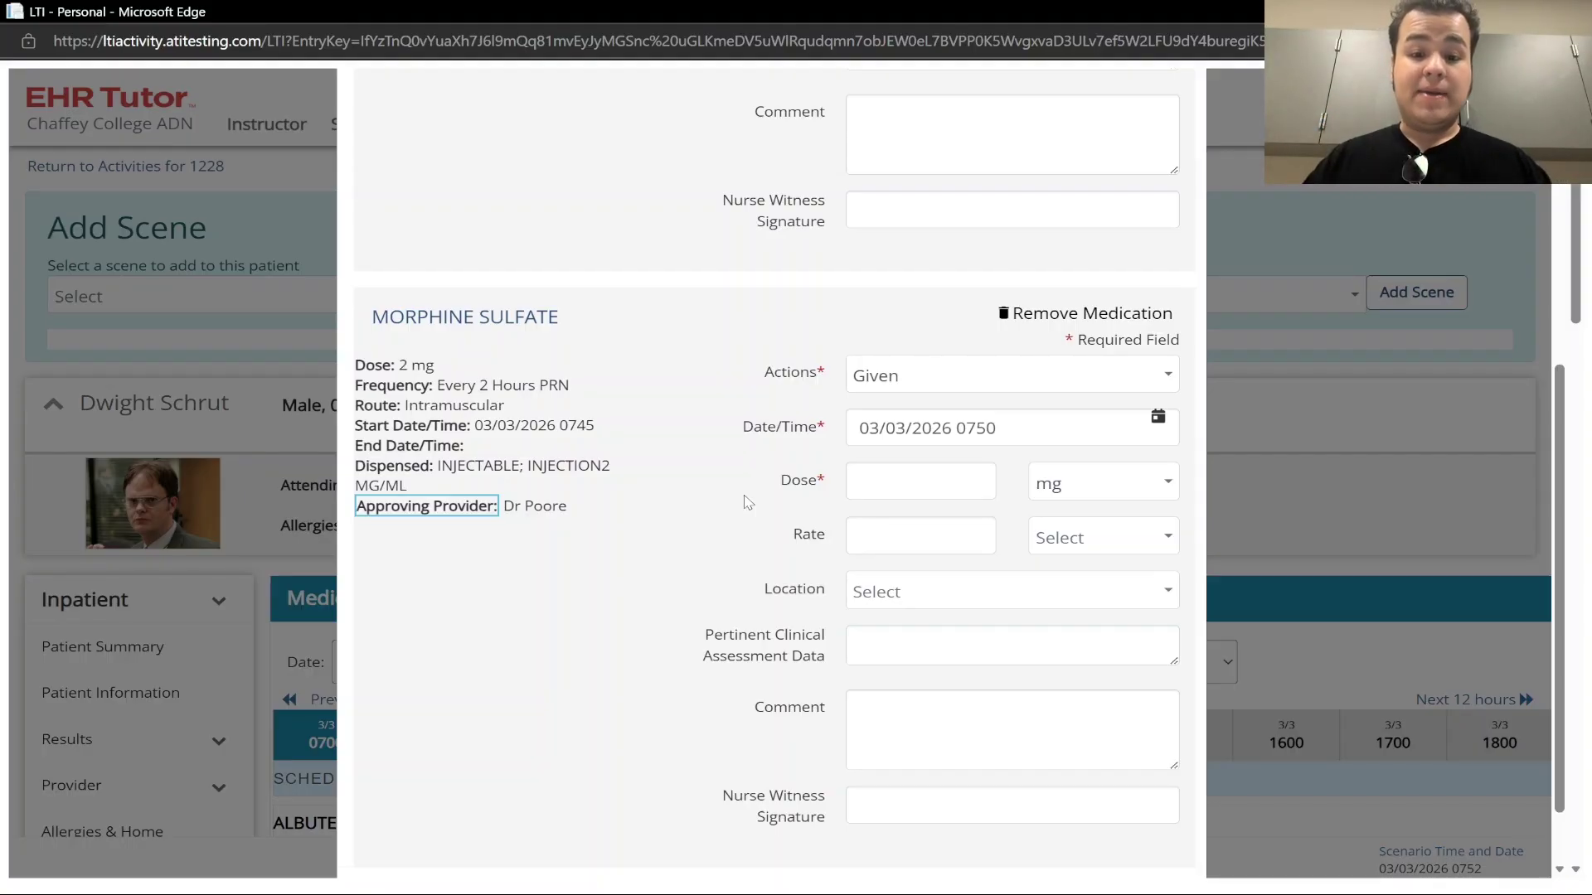
# Step: Set the administered morphine sulfate dose to 2 mg
pyautogui.click(902, 491)
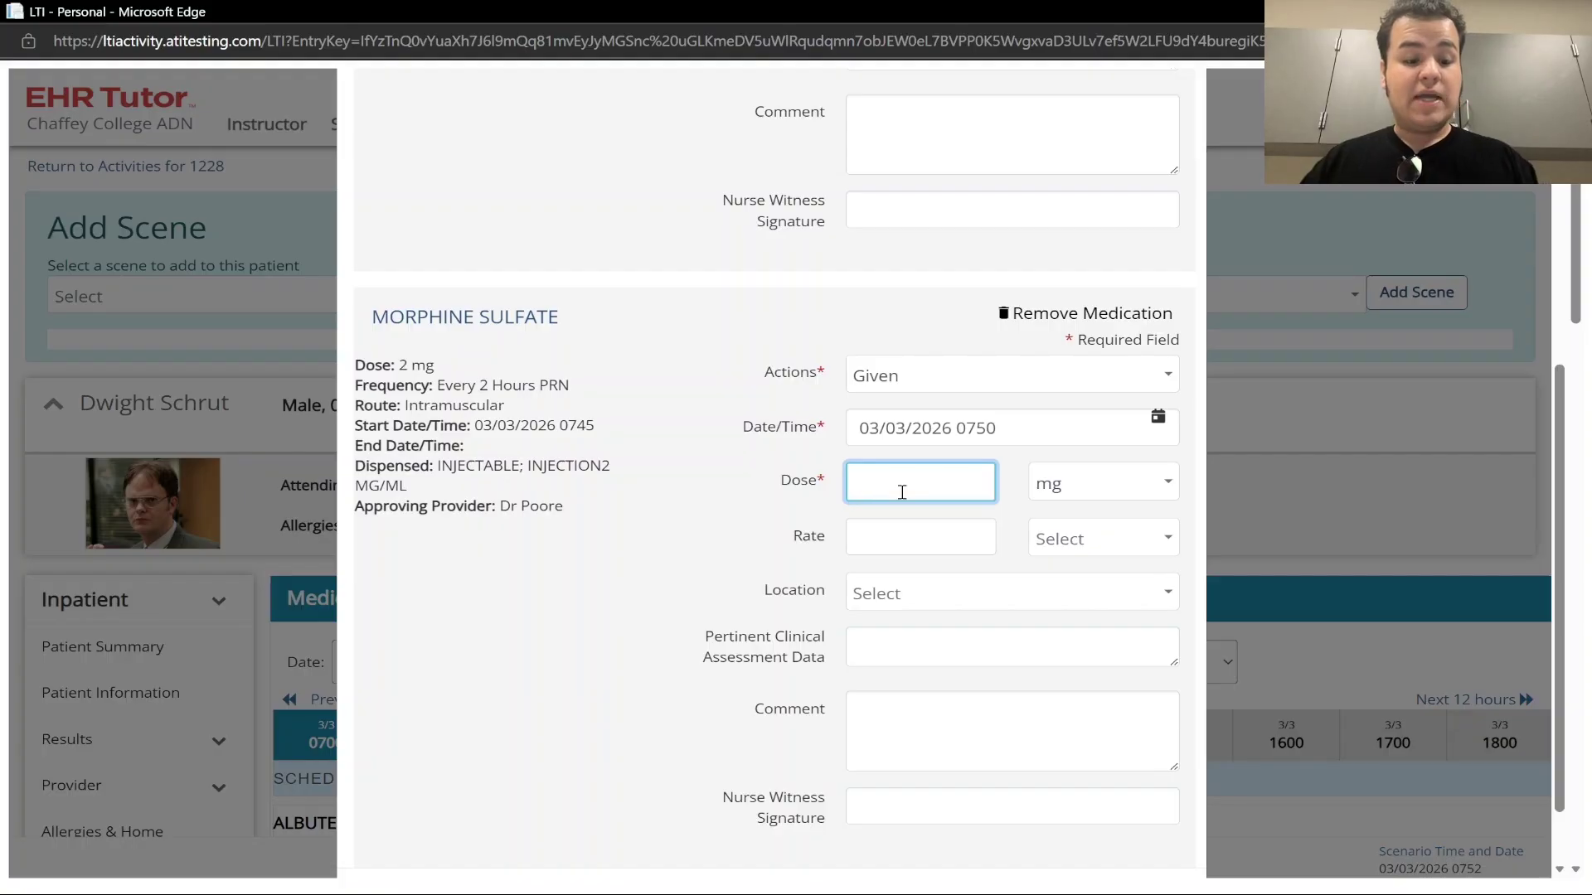
pyautogui.write('2')
pyautogui.click(705, 533)
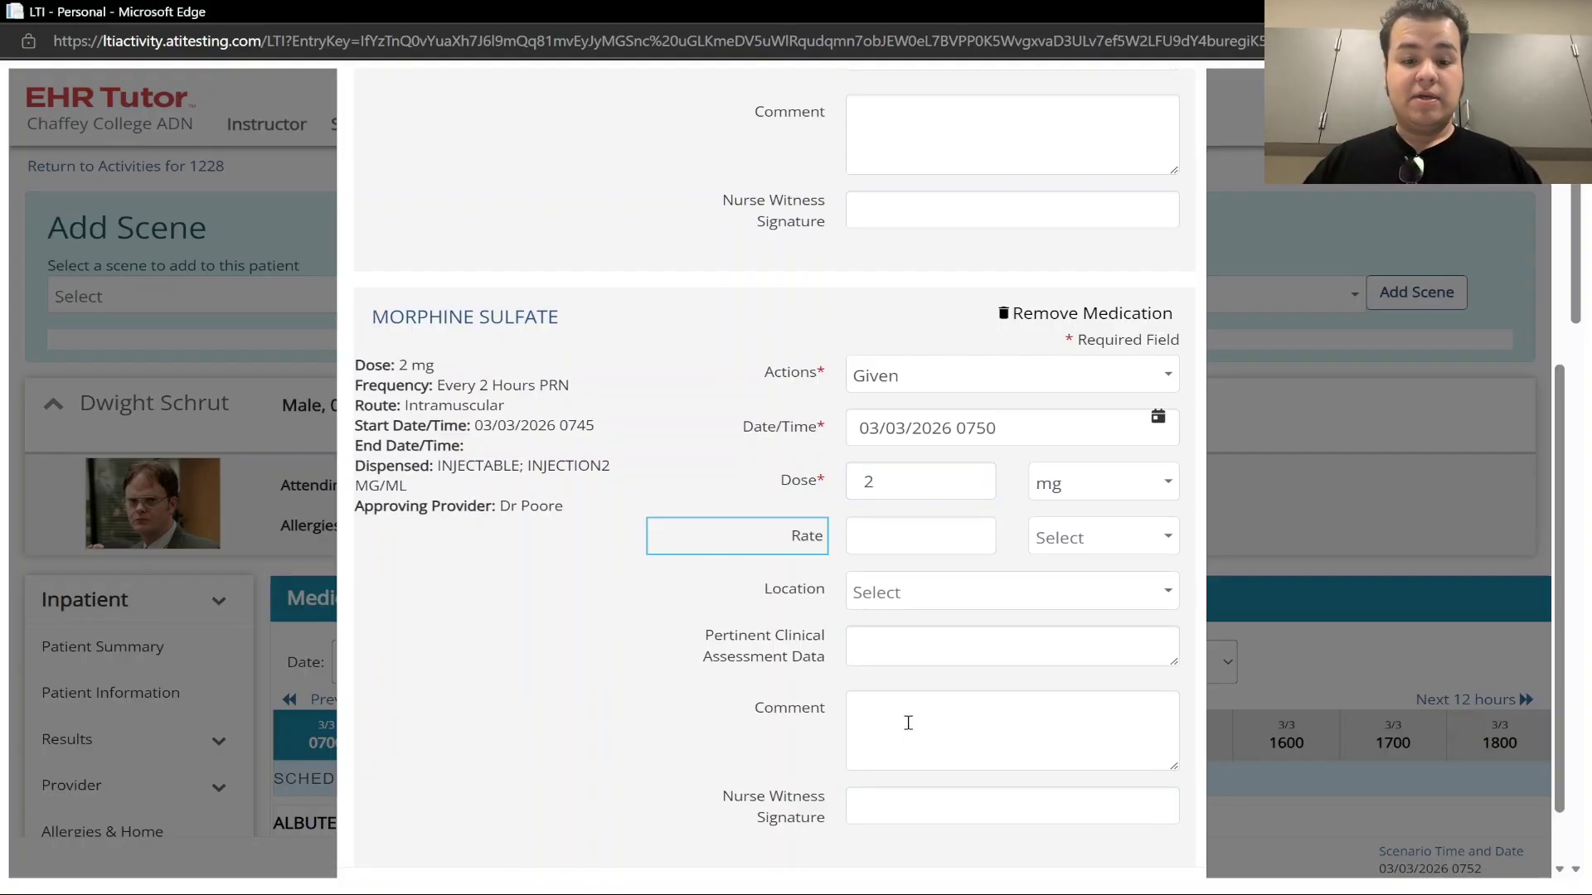
# Step: Enter the comment "Pulled 1cc" for the morphine sulfate entry
pyautogui.click(907, 721)
pyautogui.write('Ouick')
pyautogui.press('BackSpace')
pyautogui.press('BackSpace')
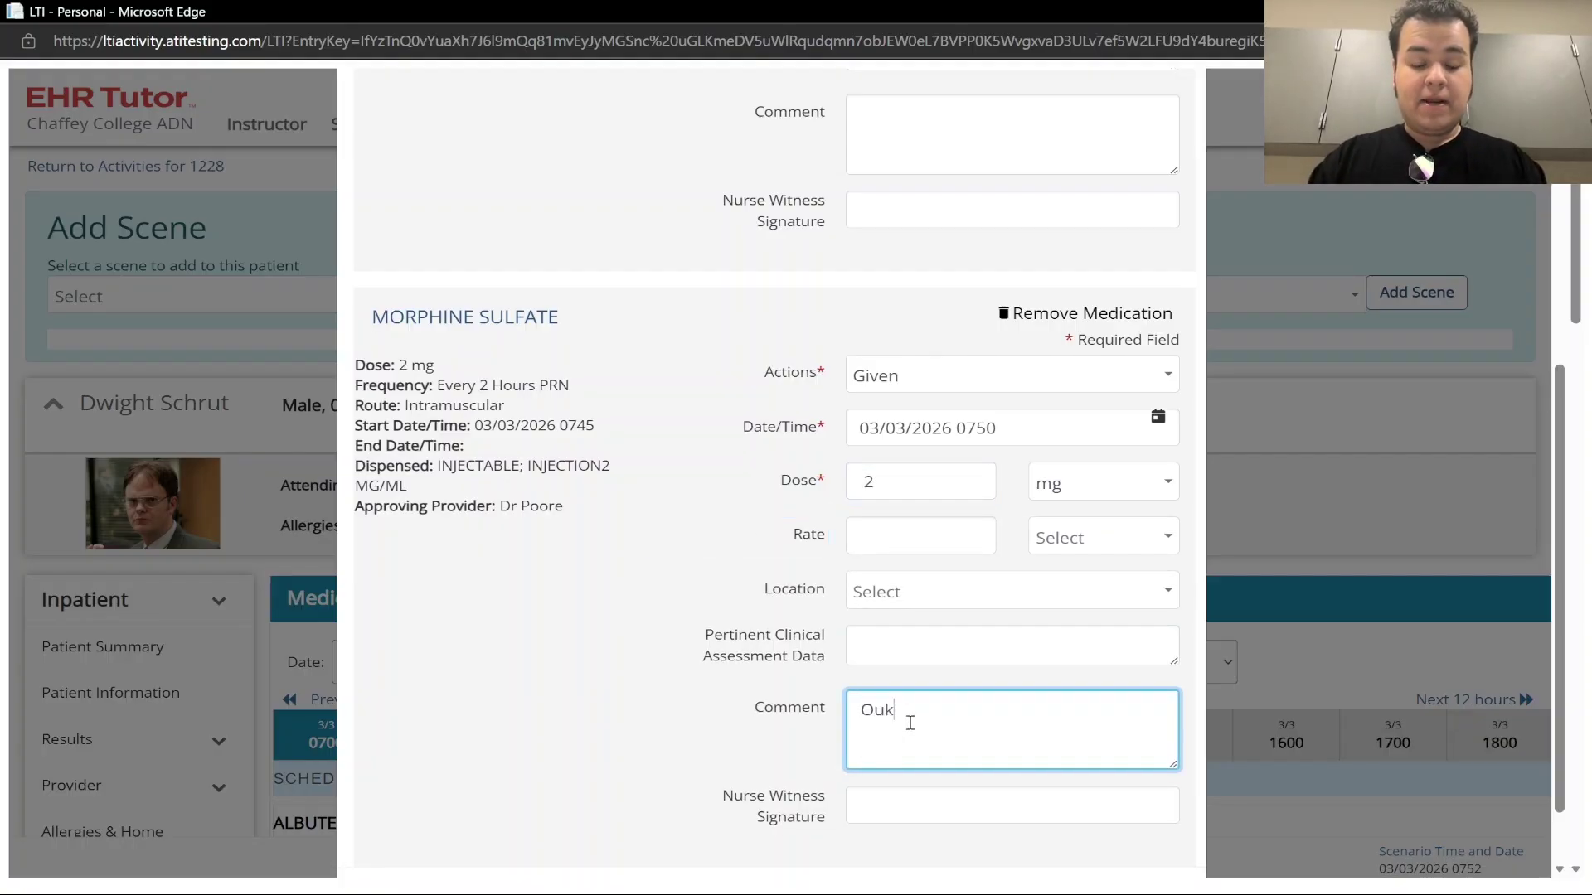
pyautogui.press('BackSpace')
pyautogui.press('BackSpace')
pyautogui.press('BackSpace')
pyautogui.write('pUL')
pyautogui.press('BackSpace')
pyautogui.press('BackSpace')
pyautogui.press('BackSpace')
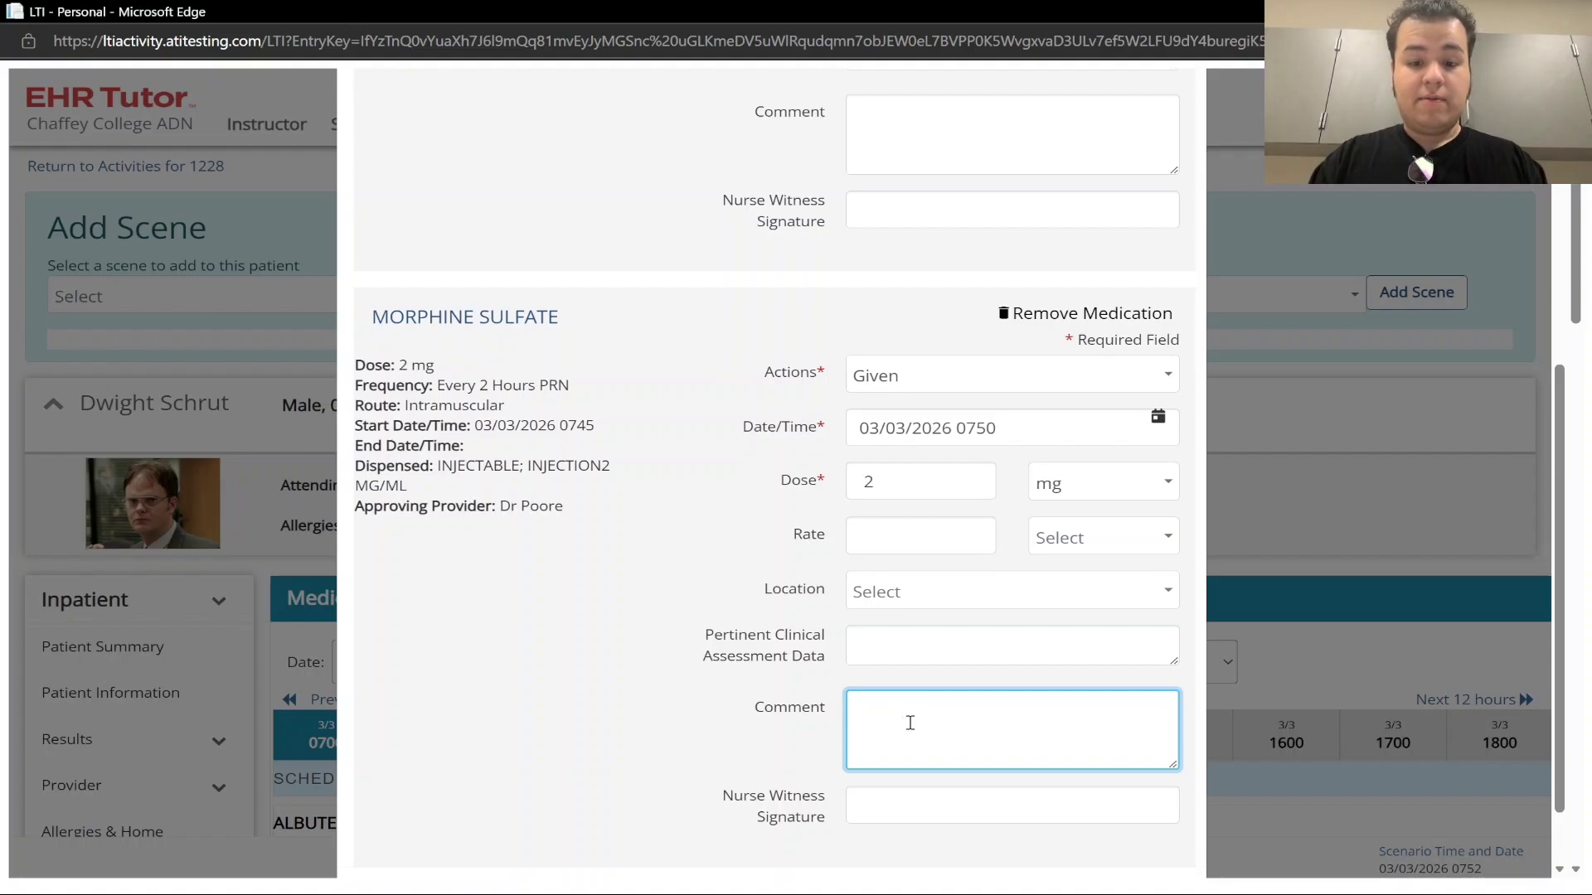
pyautogui.write('Pulled')
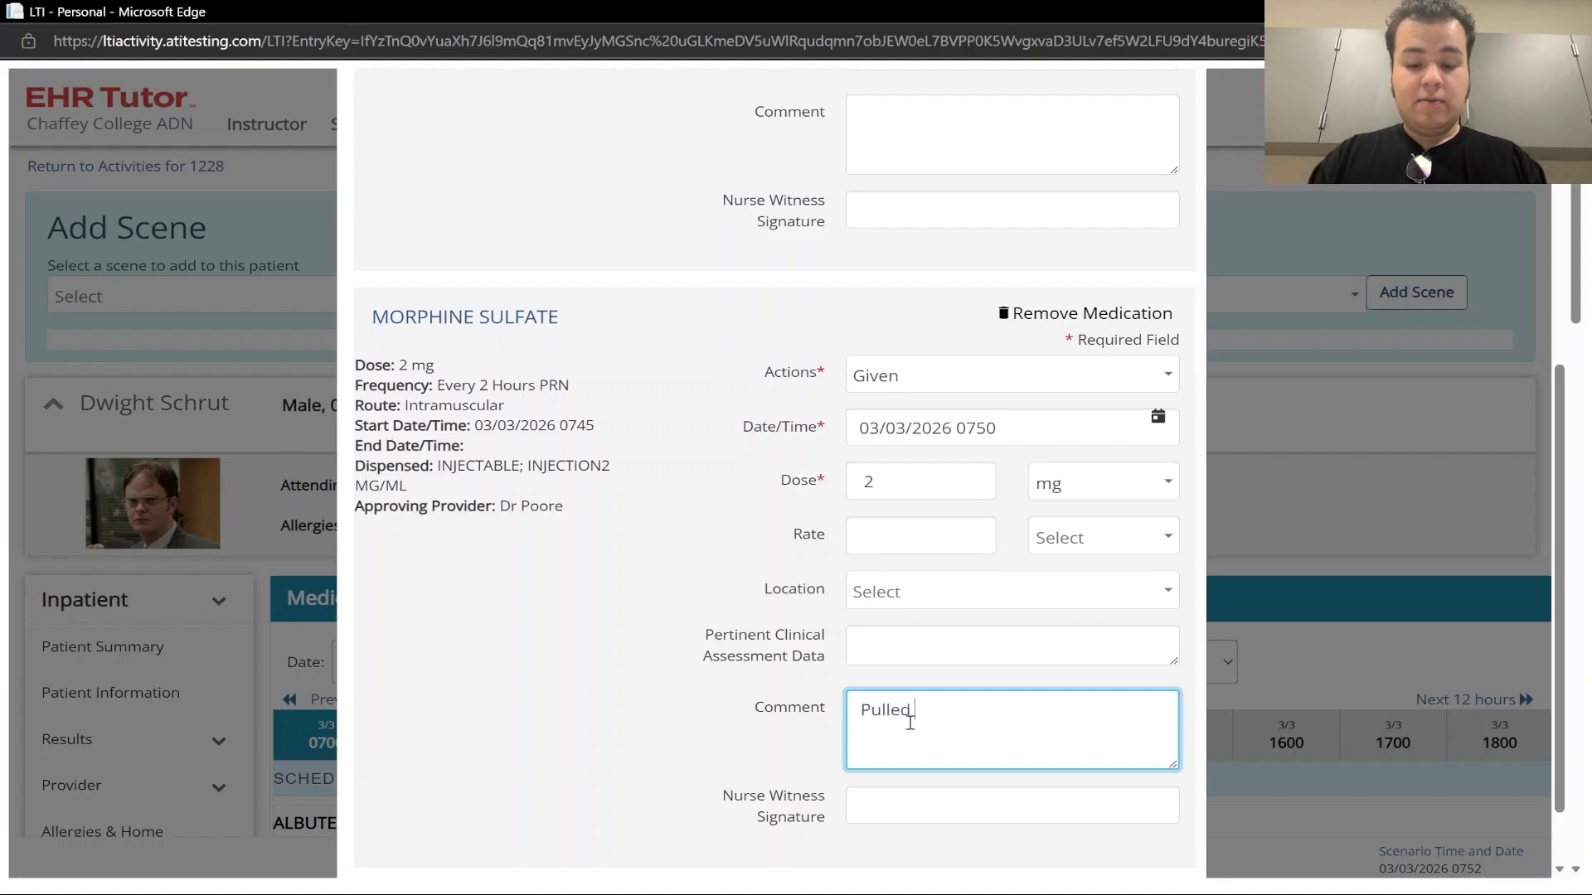
pyautogui.write(' 1c')
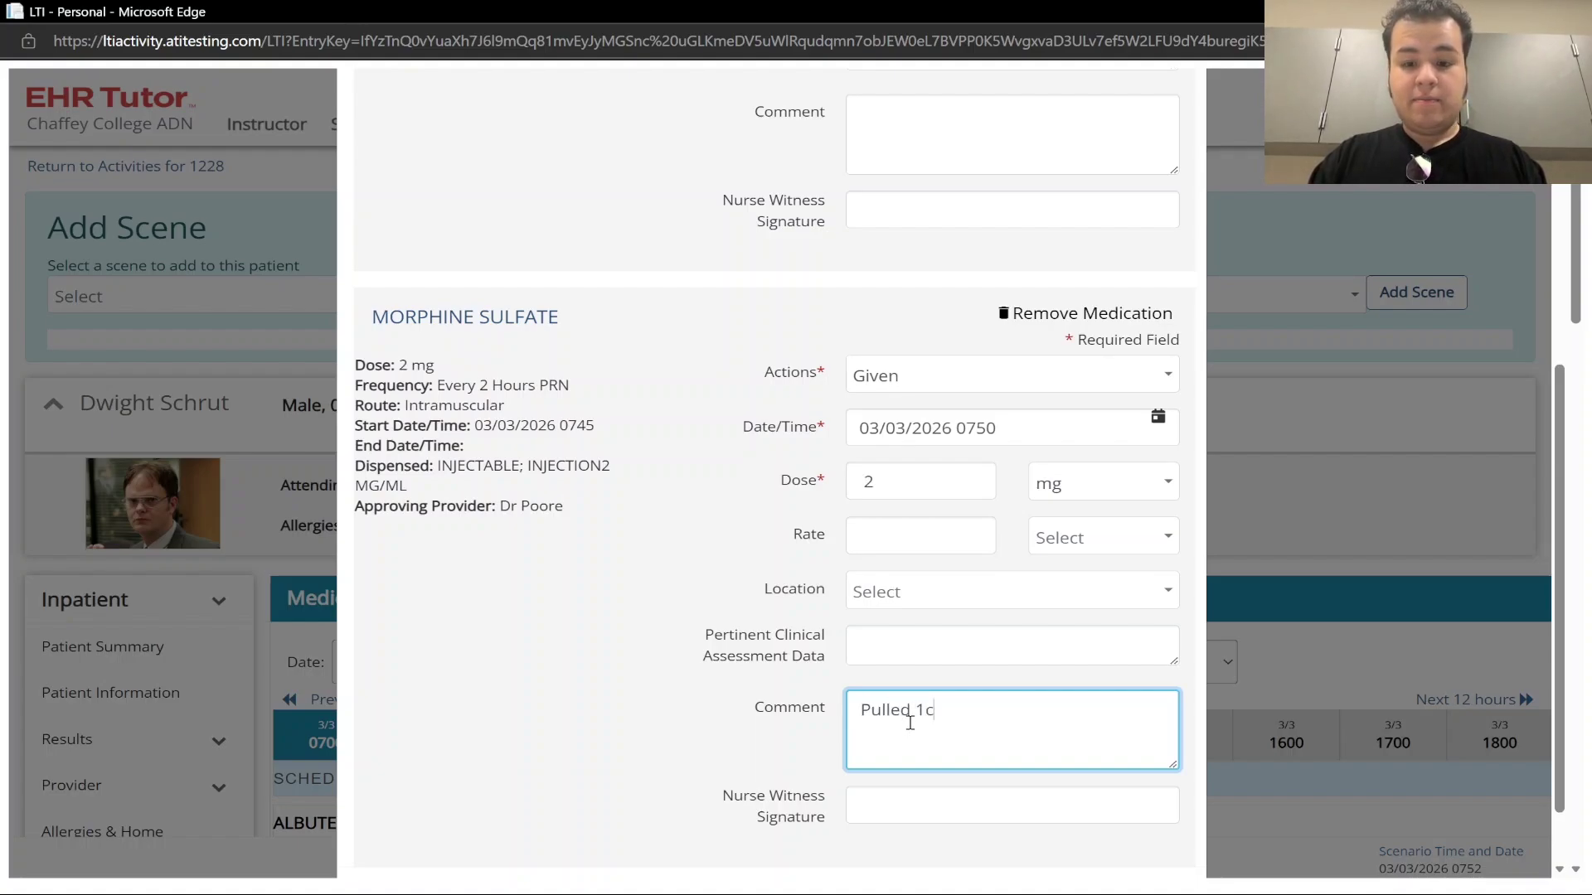
pyautogui.write('CC')
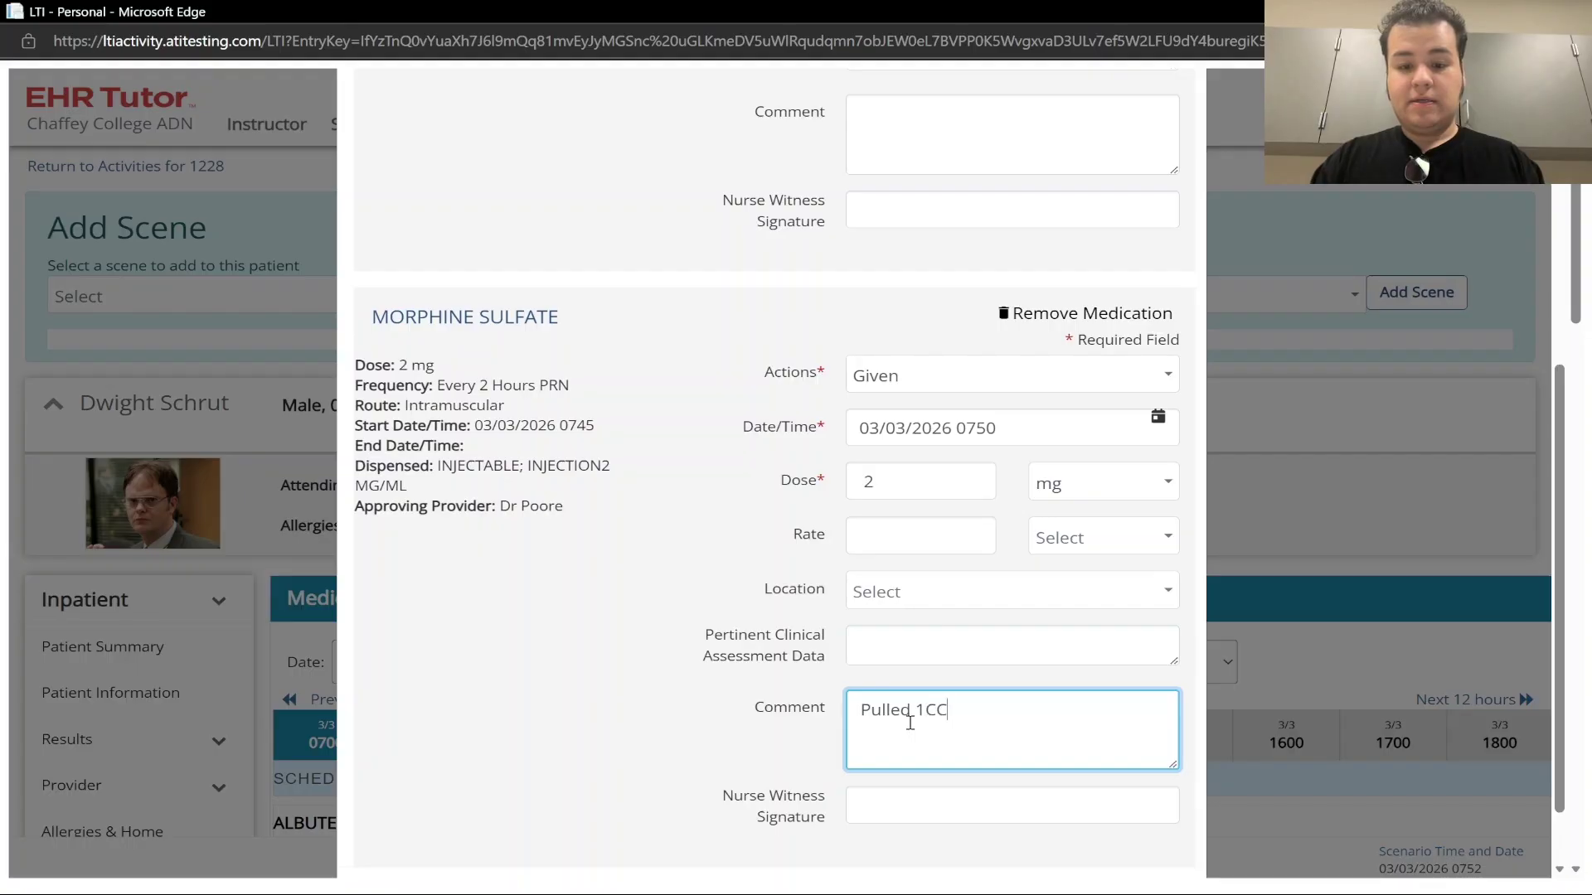
pyautogui.press('BackSpace')
pyautogui.press('BackSpace')
pyautogui.write('cc')
pyautogui.click(693, 675)
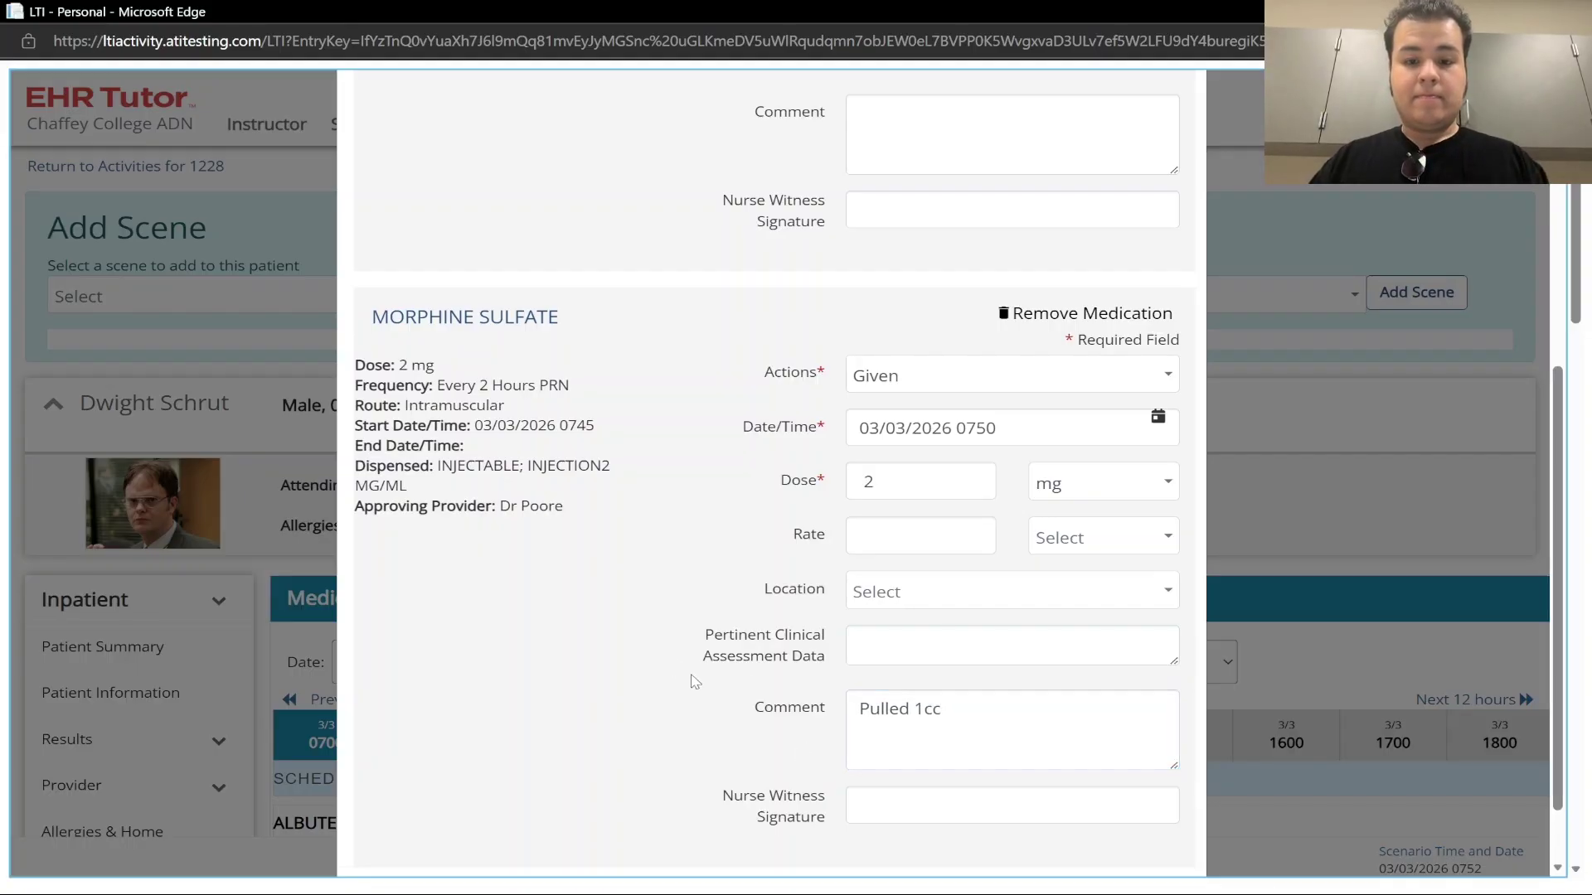
# Step: Try to update the chart with the acetaminophen and morphine sulfate entries
pyautogui.scroll(1, 713, 686)
pyautogui.scroll(-2, 714, 687)
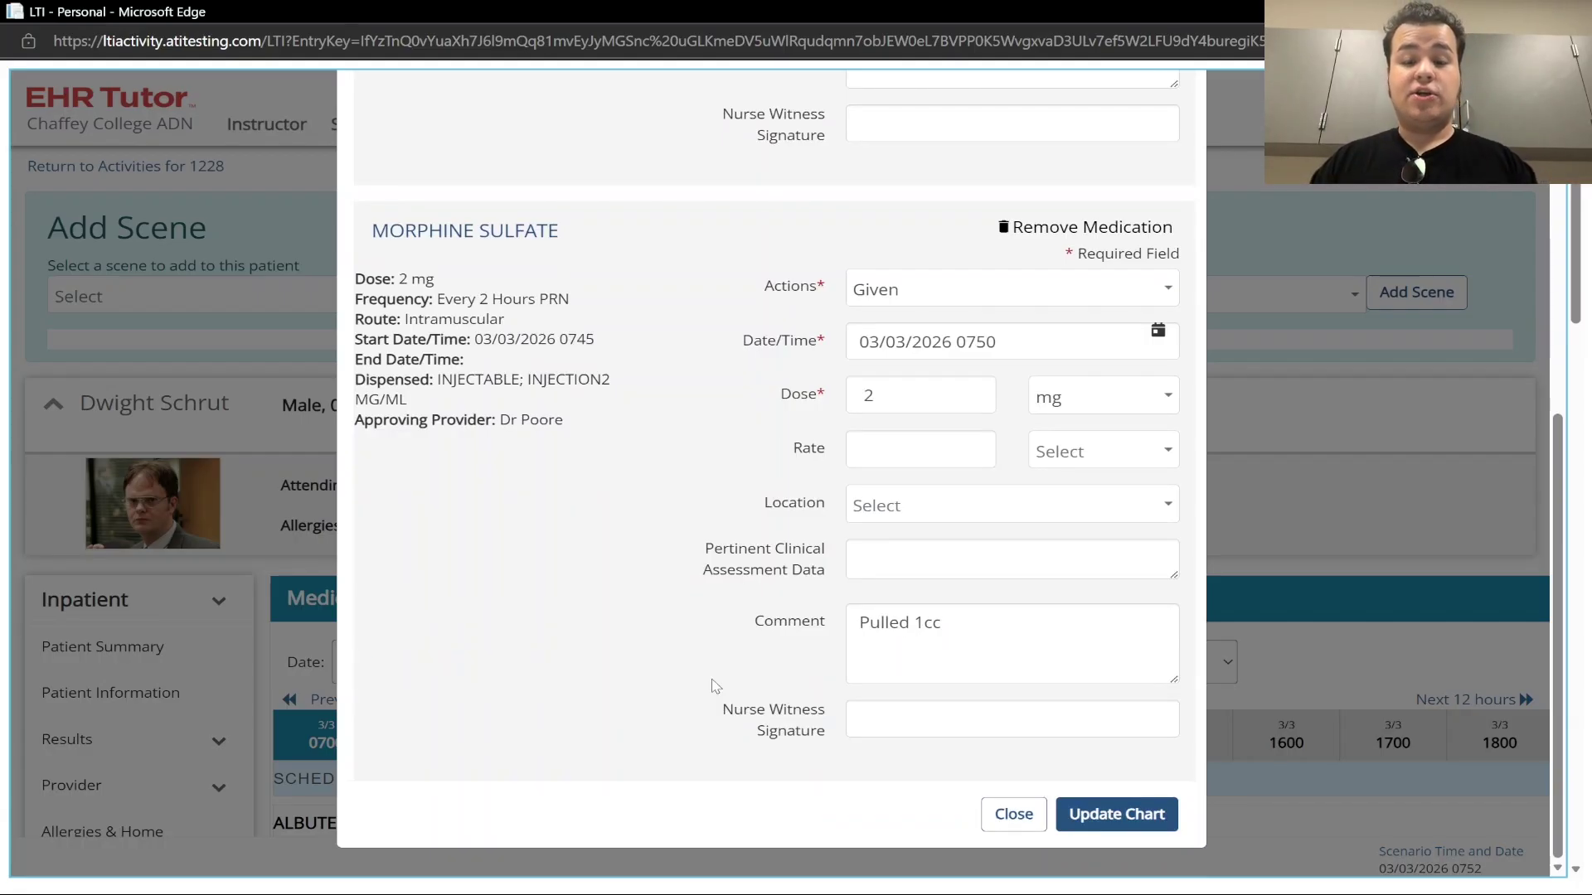
pyautogui.click(1100, 815)
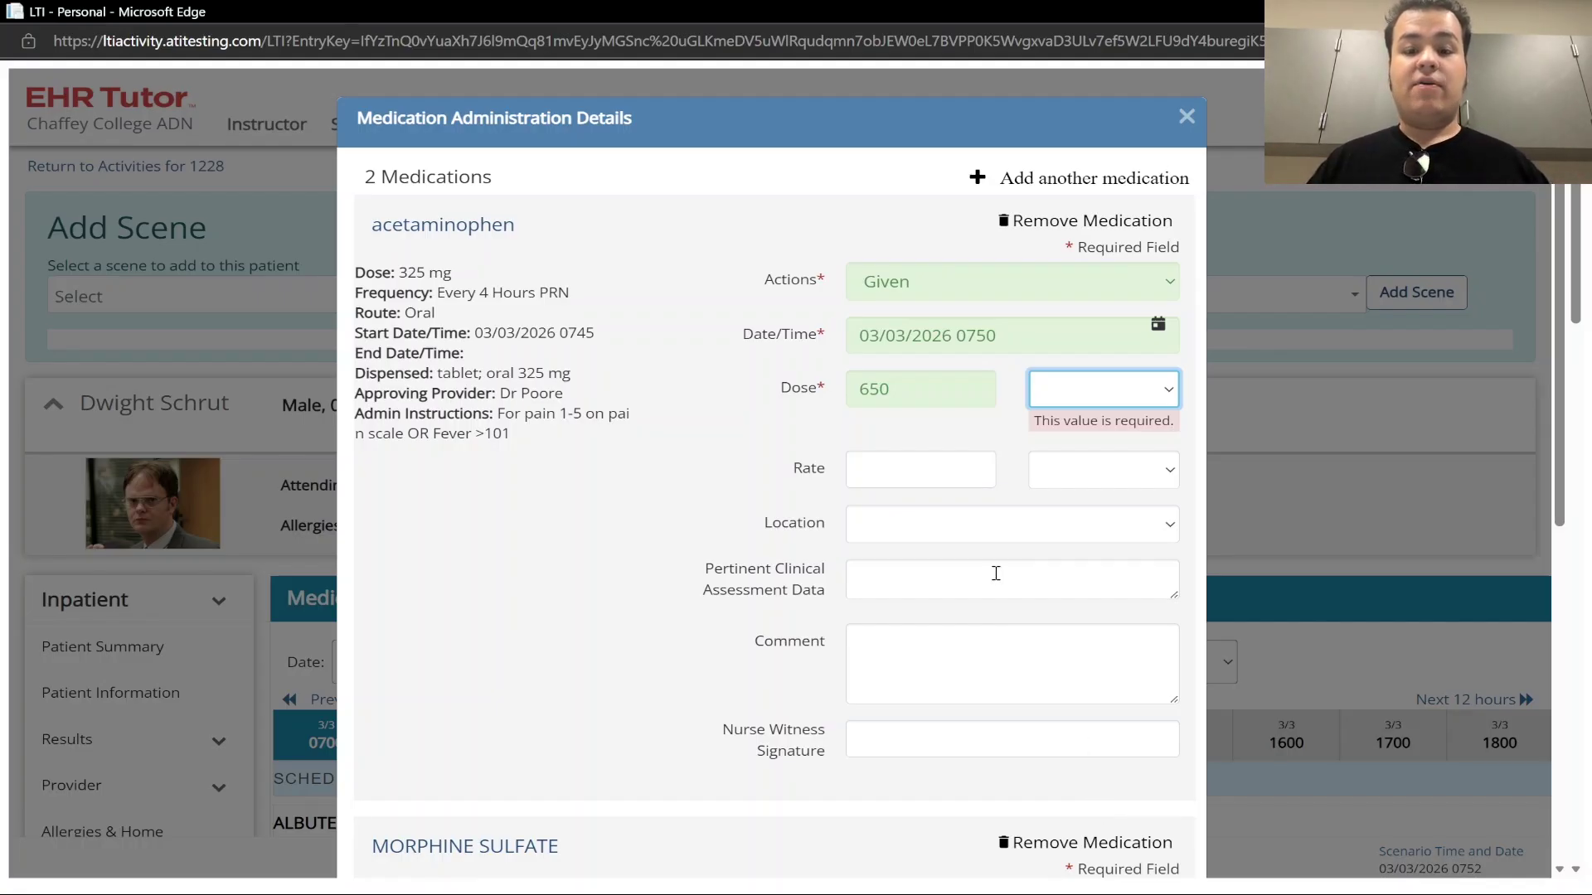
# Step: Set the acetaminophen dose unit to mg/day
pyautogui.scroll(-6, 999, 504)
pyautogui.scroll(6, 999, 508)
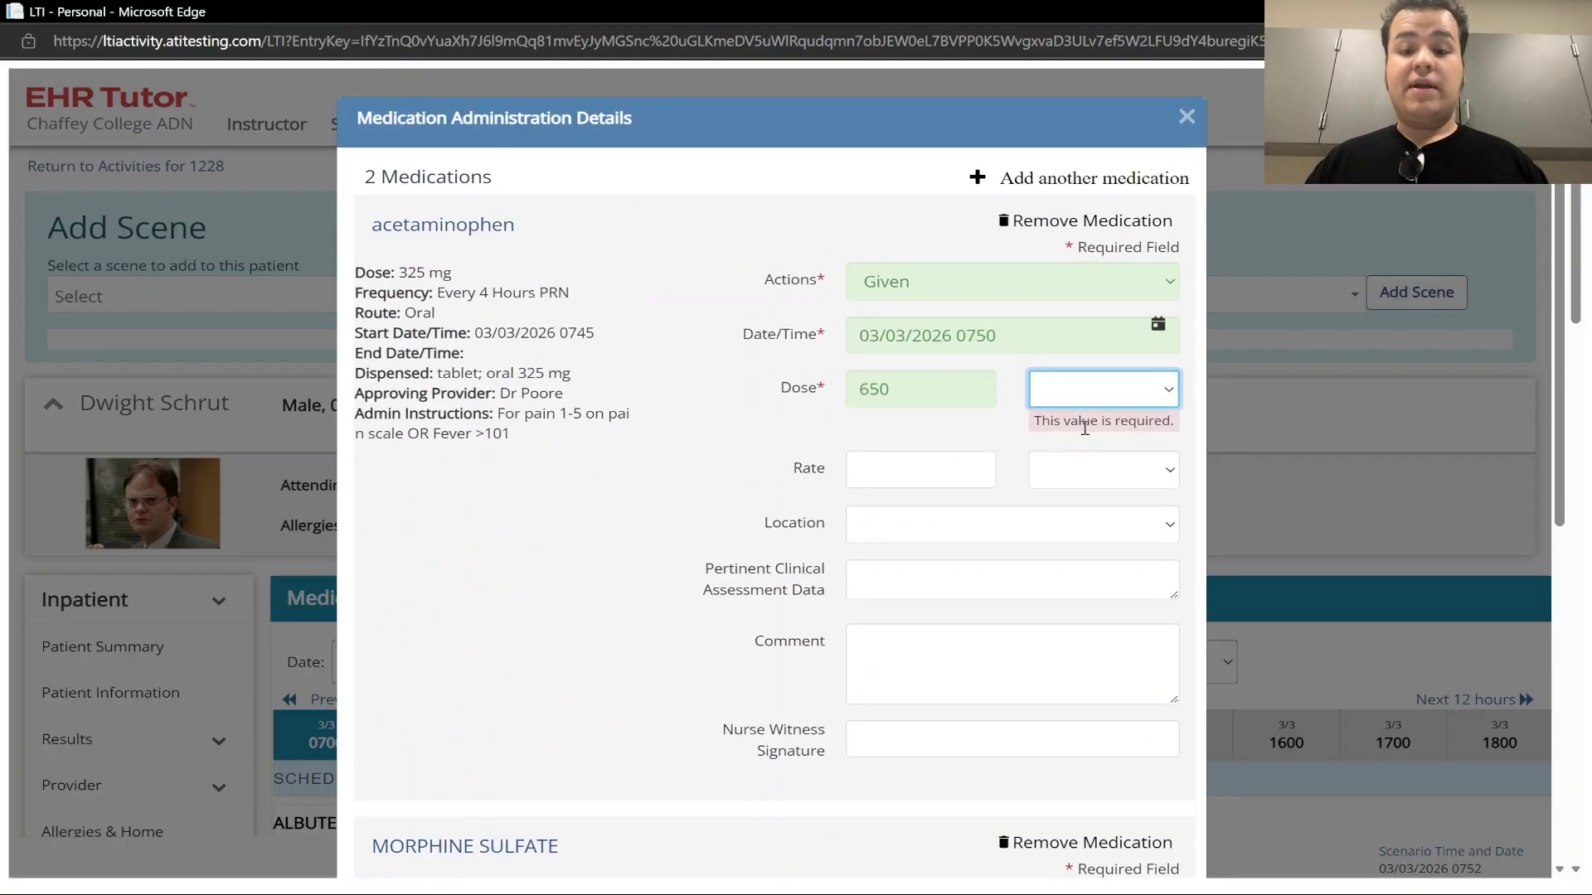
pyautogui.scroll(-4, 1111, 433)
pyautogui.scroll(4, 1111, 433)
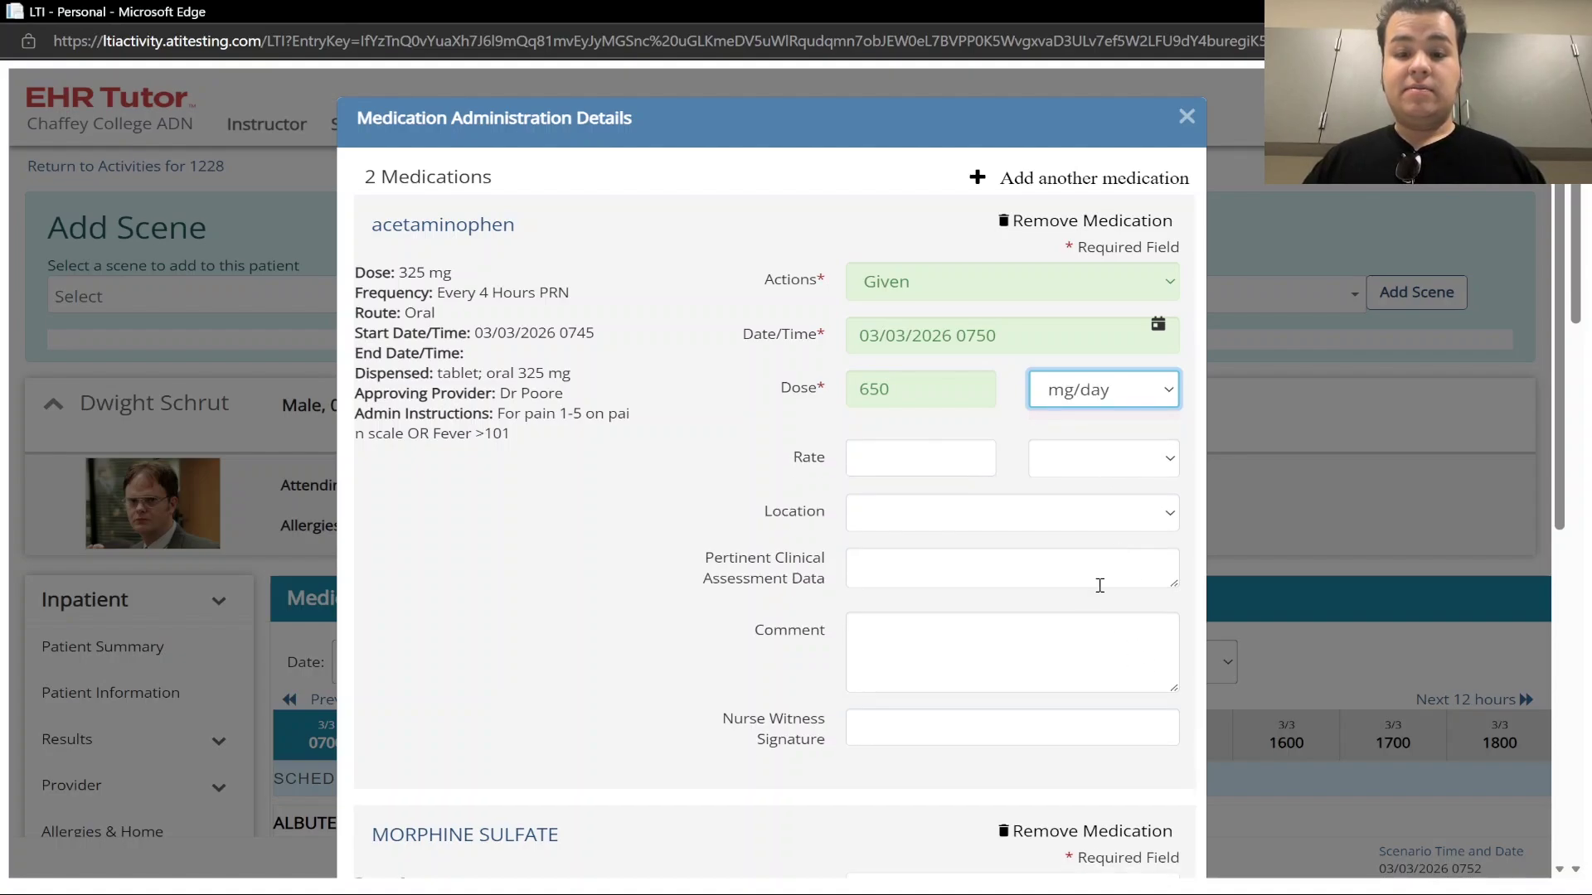
pyautogui.press('Down')
pyautogui.click(743, 585)
pyautogui.click(662, 487)
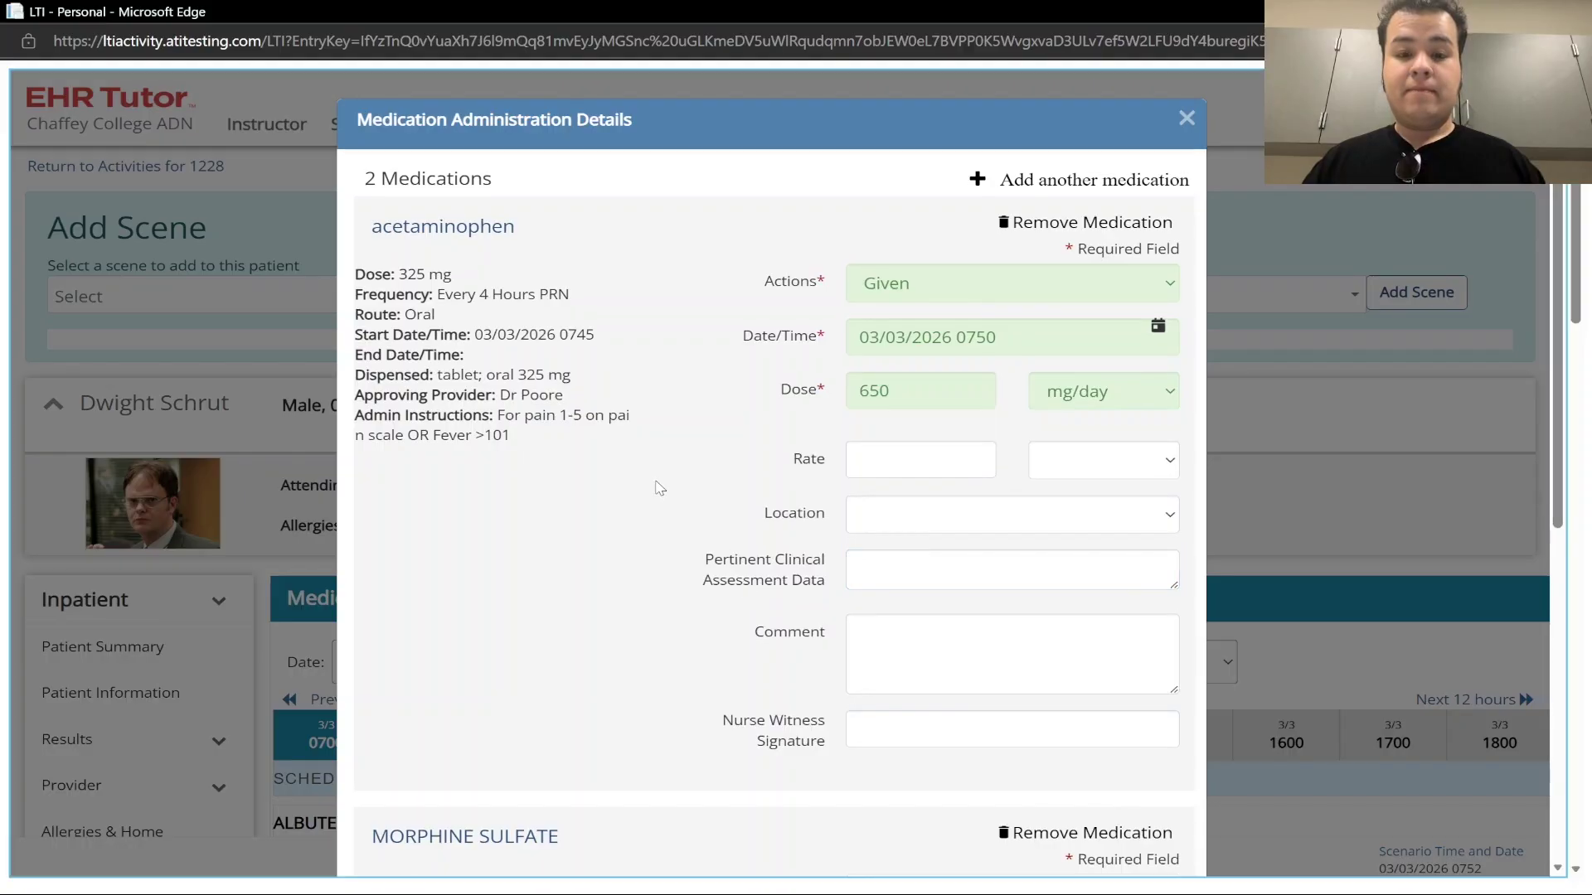
# Step: Set the acetaminophen dose to 325 and update the chart with both medication entries
pyautogui.click(951, 395)
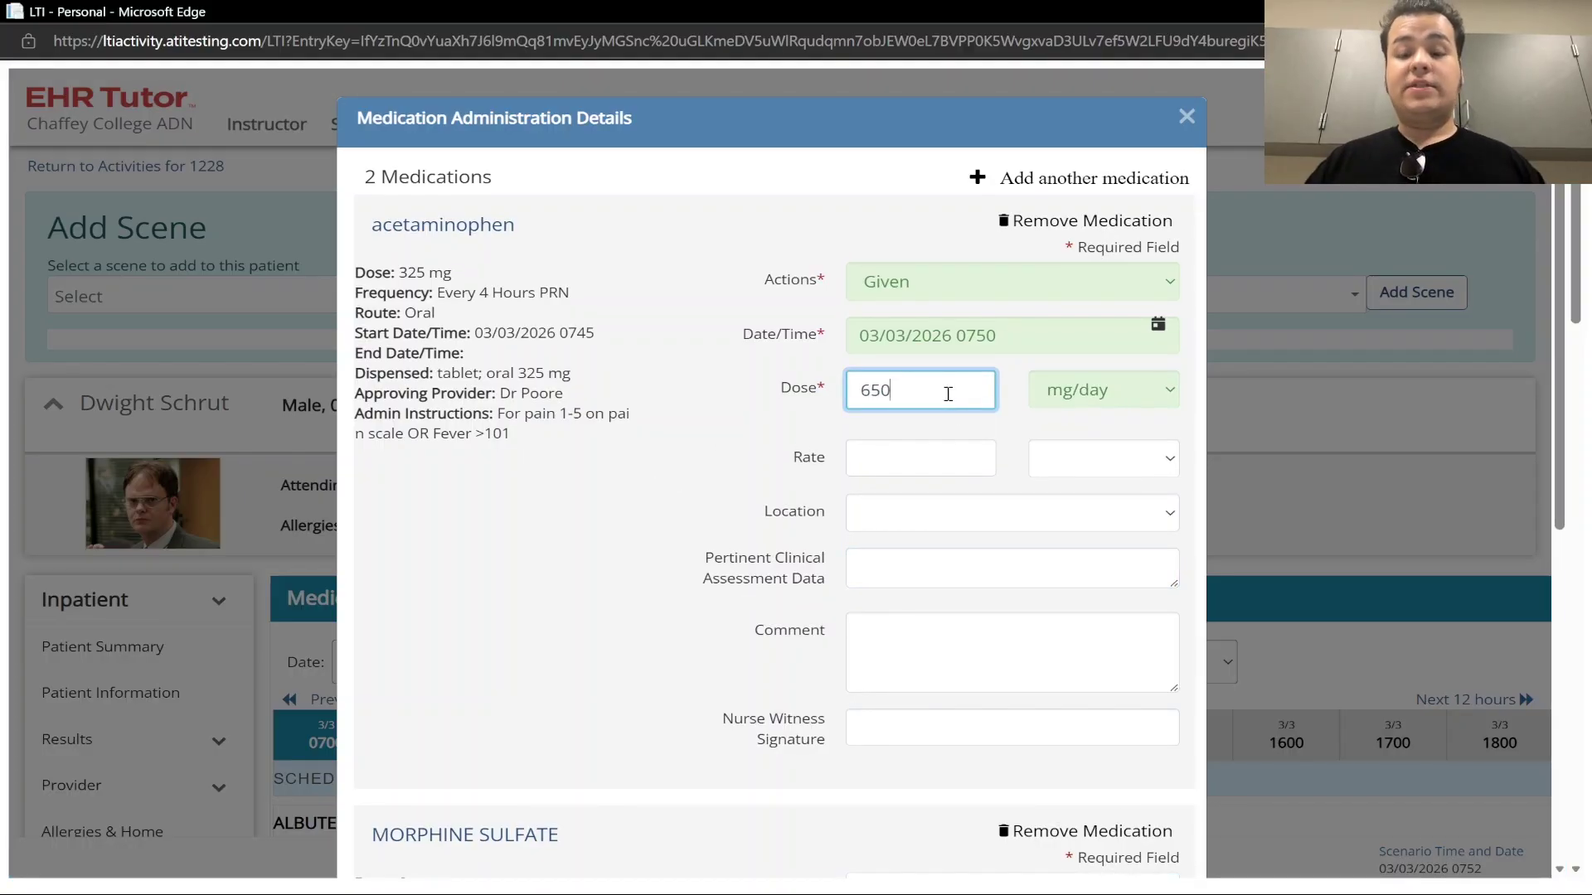
pyautogui.press('BackSpace')
pyautogui.press('BackSpace')
pyautogui.press('BackSpace')
pyautogui.write('325')
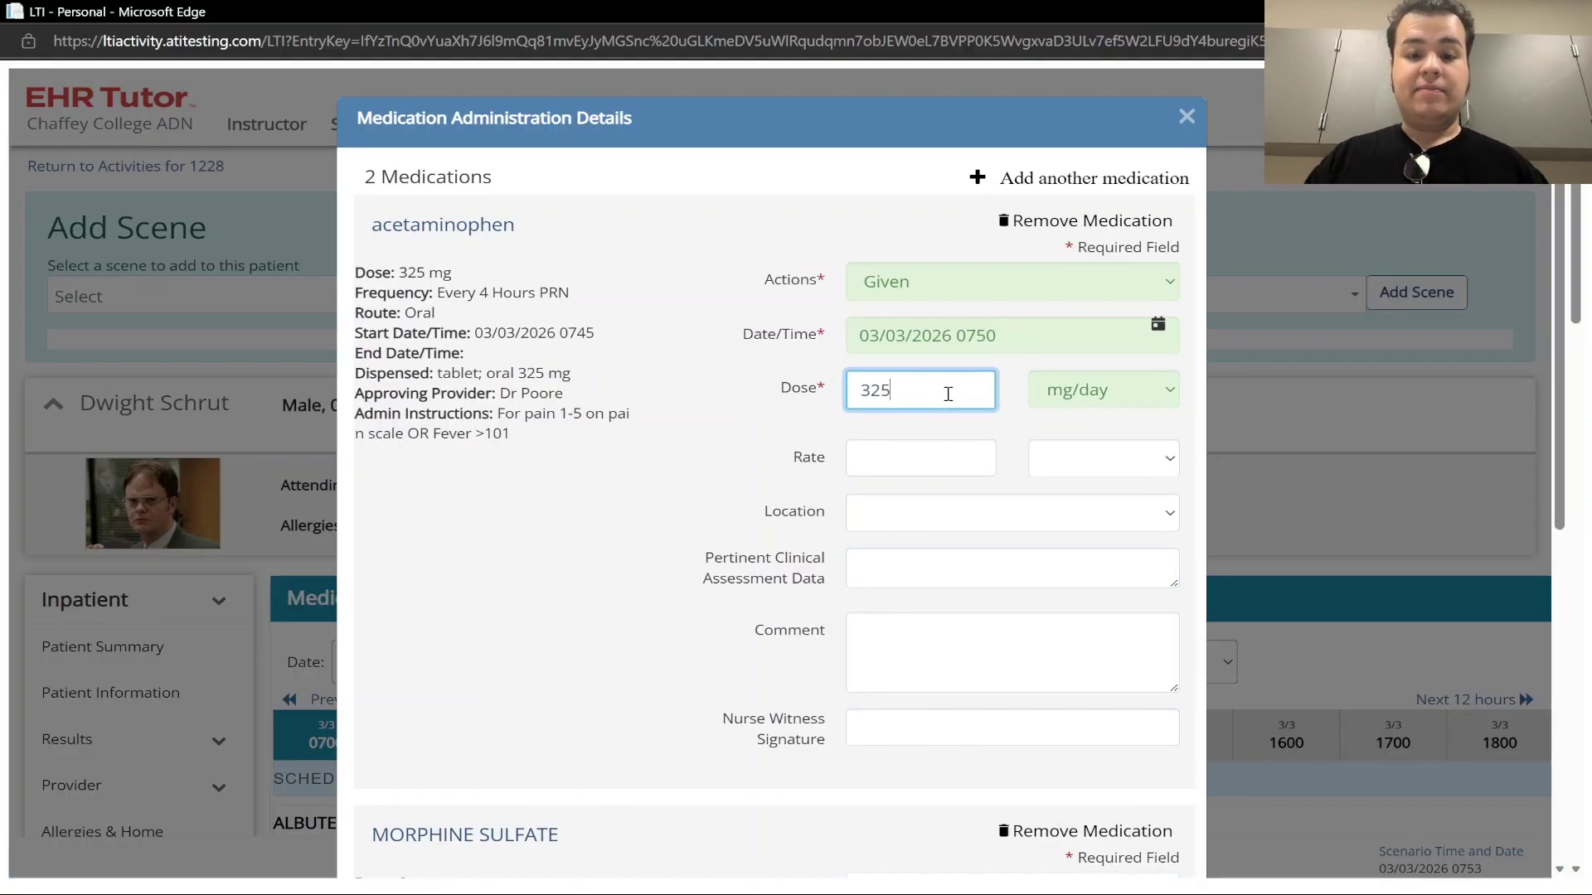
pyautogui.click(754, 428)
pyautogui.scroll(-6, 751, 428)
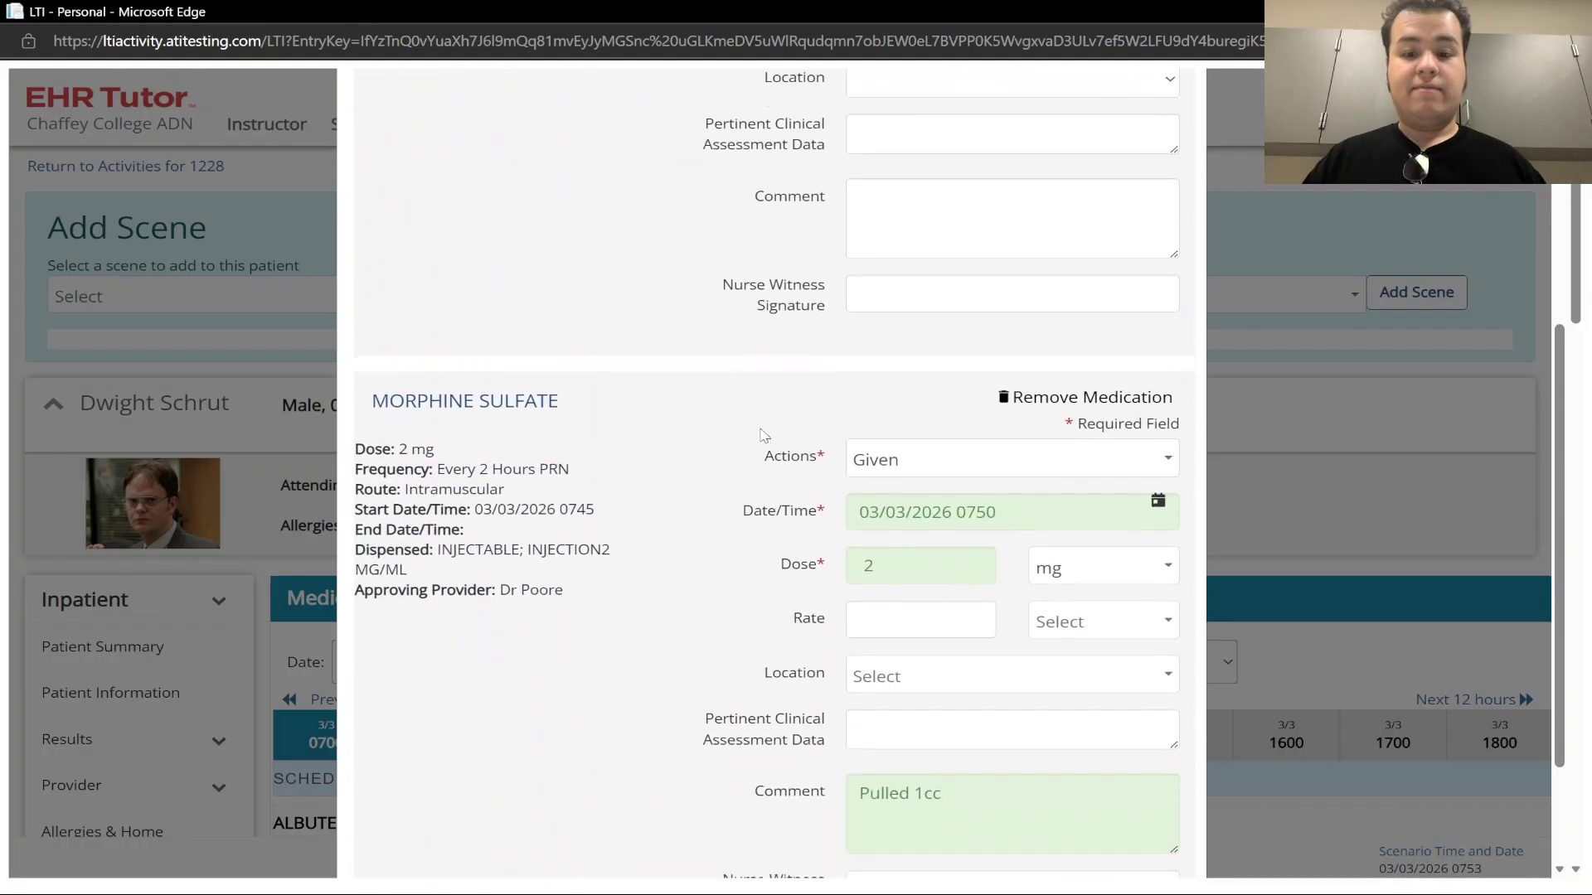
pyautogui.click(1101, 819)
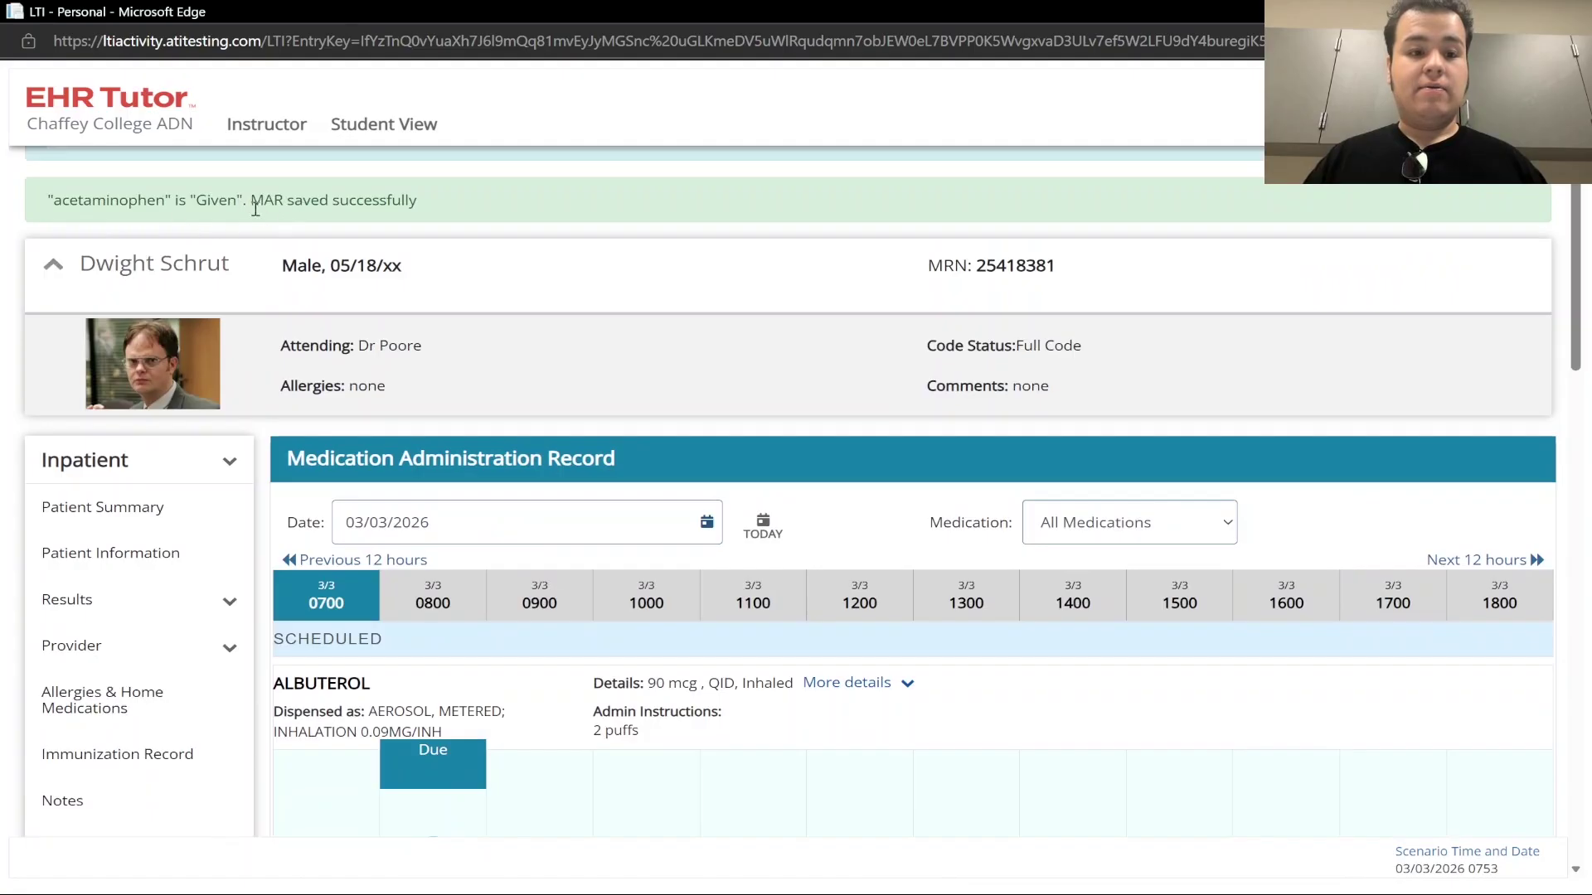
# Step: Check the charted acetaminophen and morphine sulfate administrations in the PRN section of the Medication Administration Record
pyautogui.scroll(-3, 580, 460)
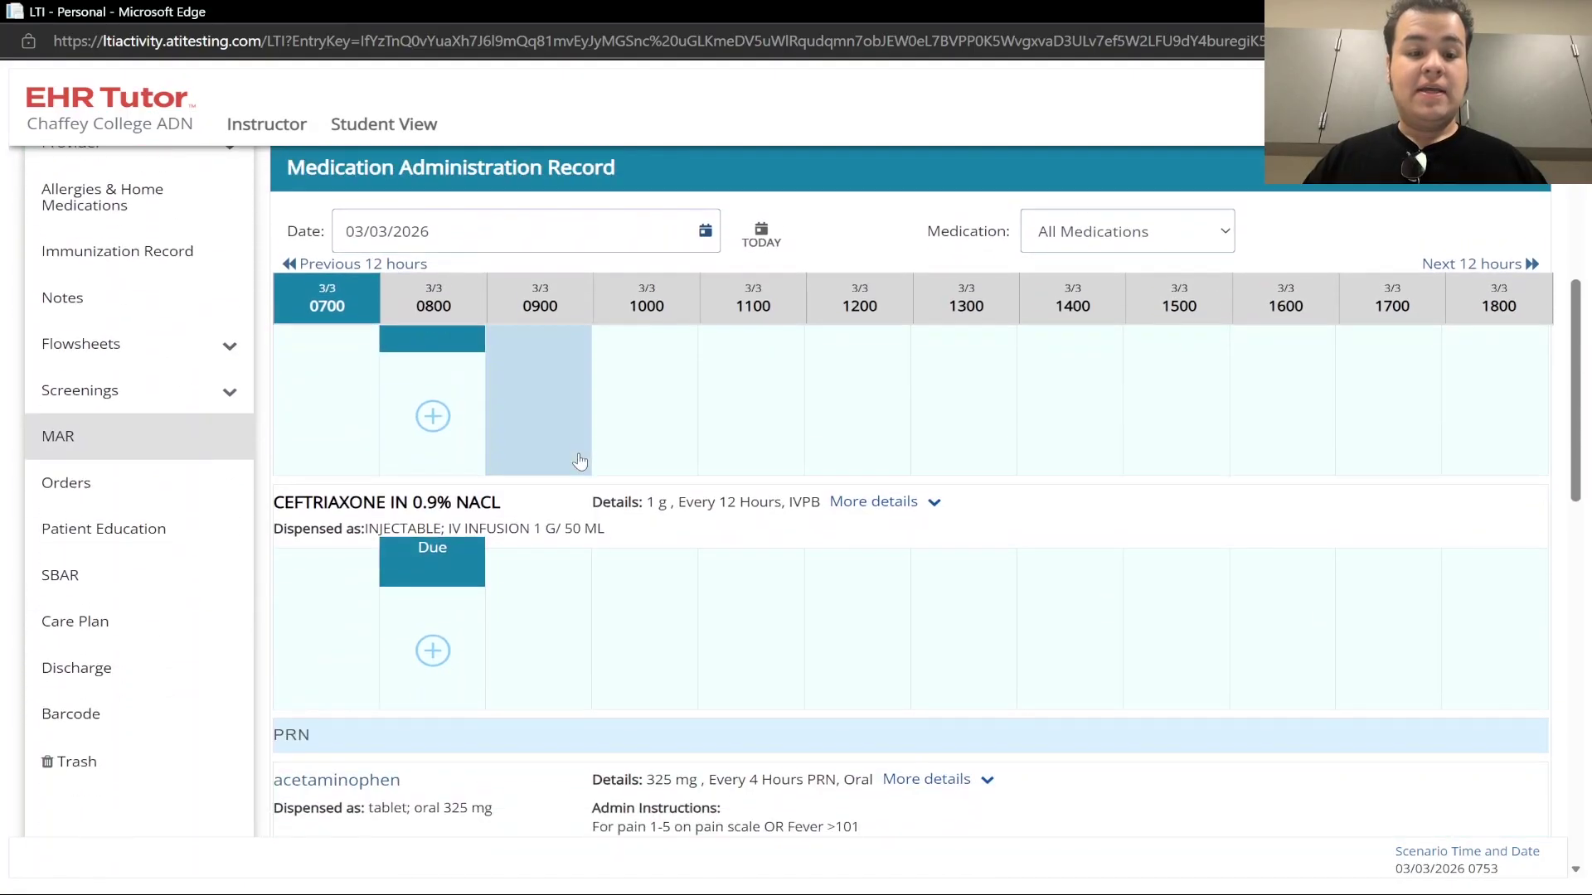
pyautogui.scroll(-4, 579, 461)
pyautogui.scroll(2, 585, 462)
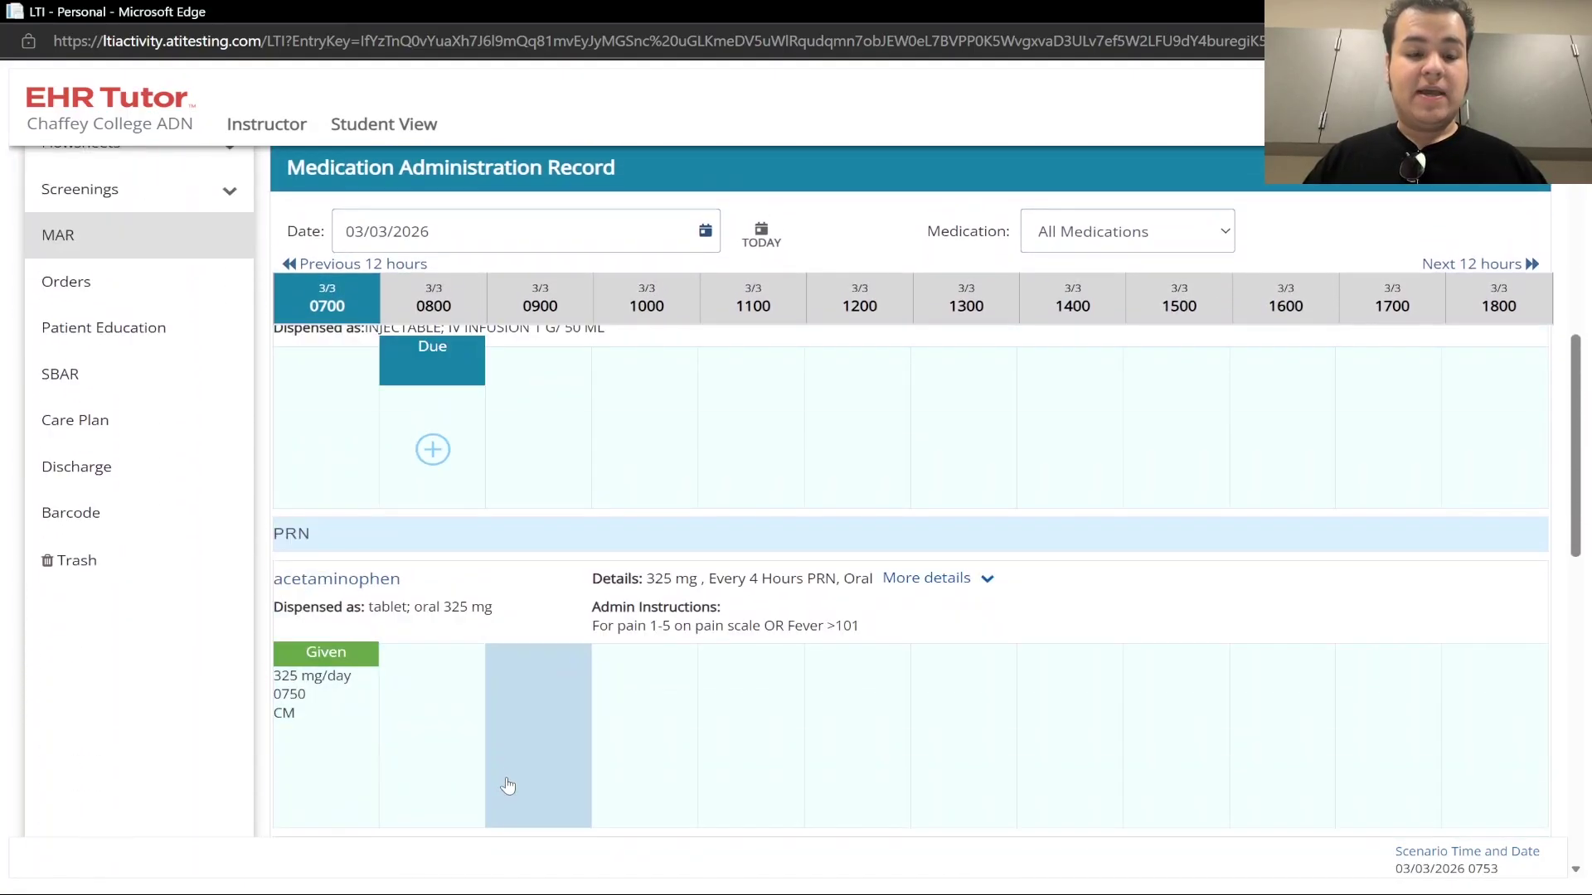
pyautogui.scroll(-5, 608, 647)
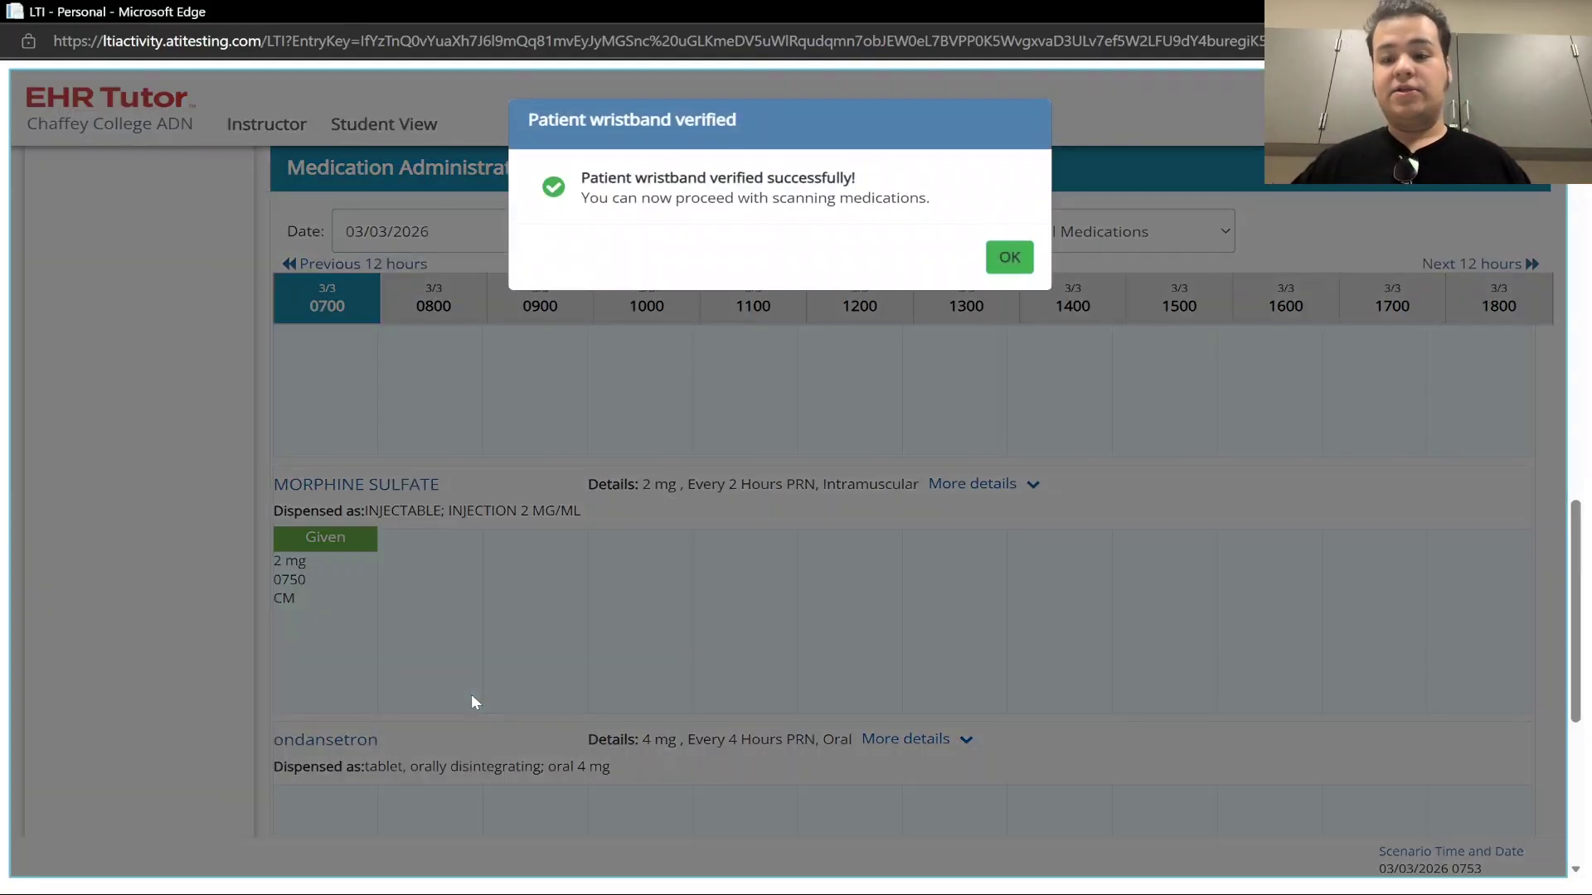
# Step: Acknowledge the patient wristband verification and return to the Medication Administration Record
pyautogui.press('Return')
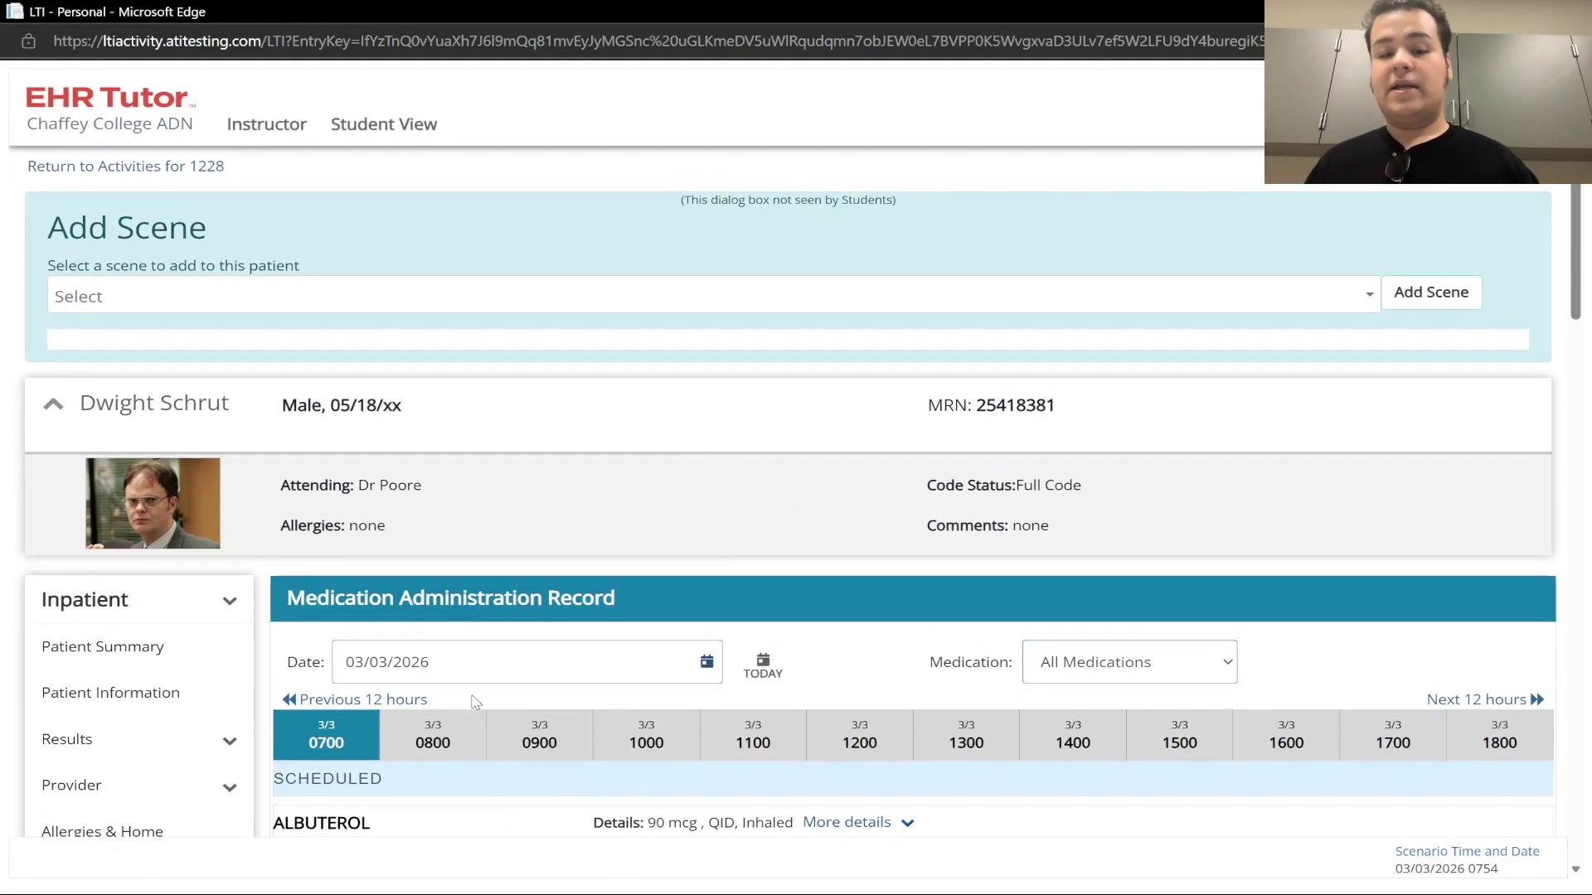
pyautogui.scroll(-2, 580, 630)
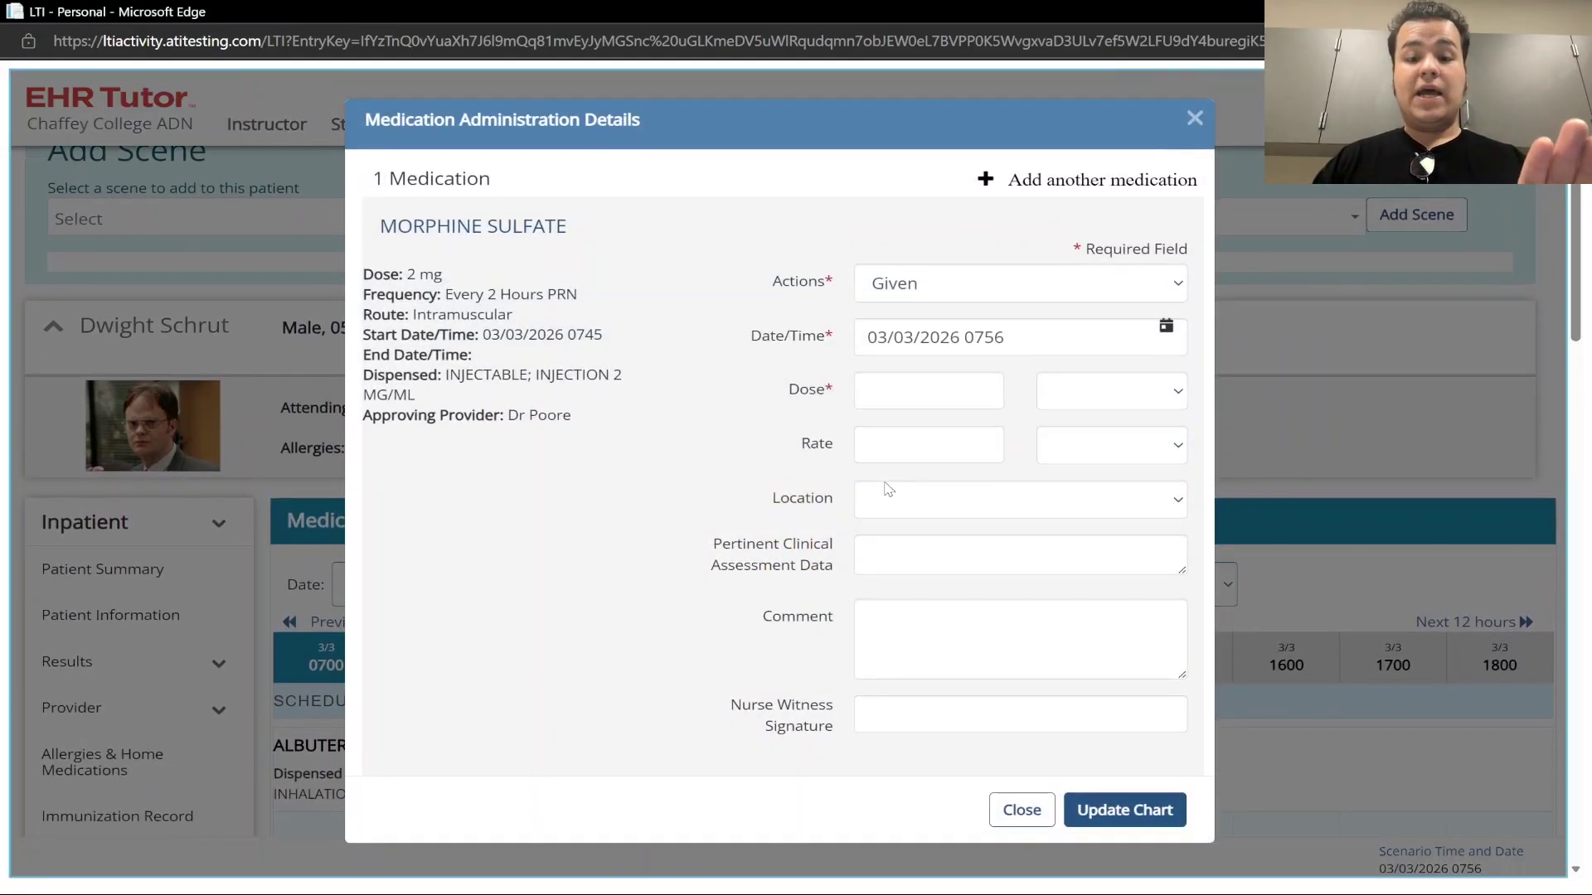
# Step: Set the morphine sulfate dose to 2 mg in the medication administration details
pyautogui.click(906, 390)
pyautogui.write('2')
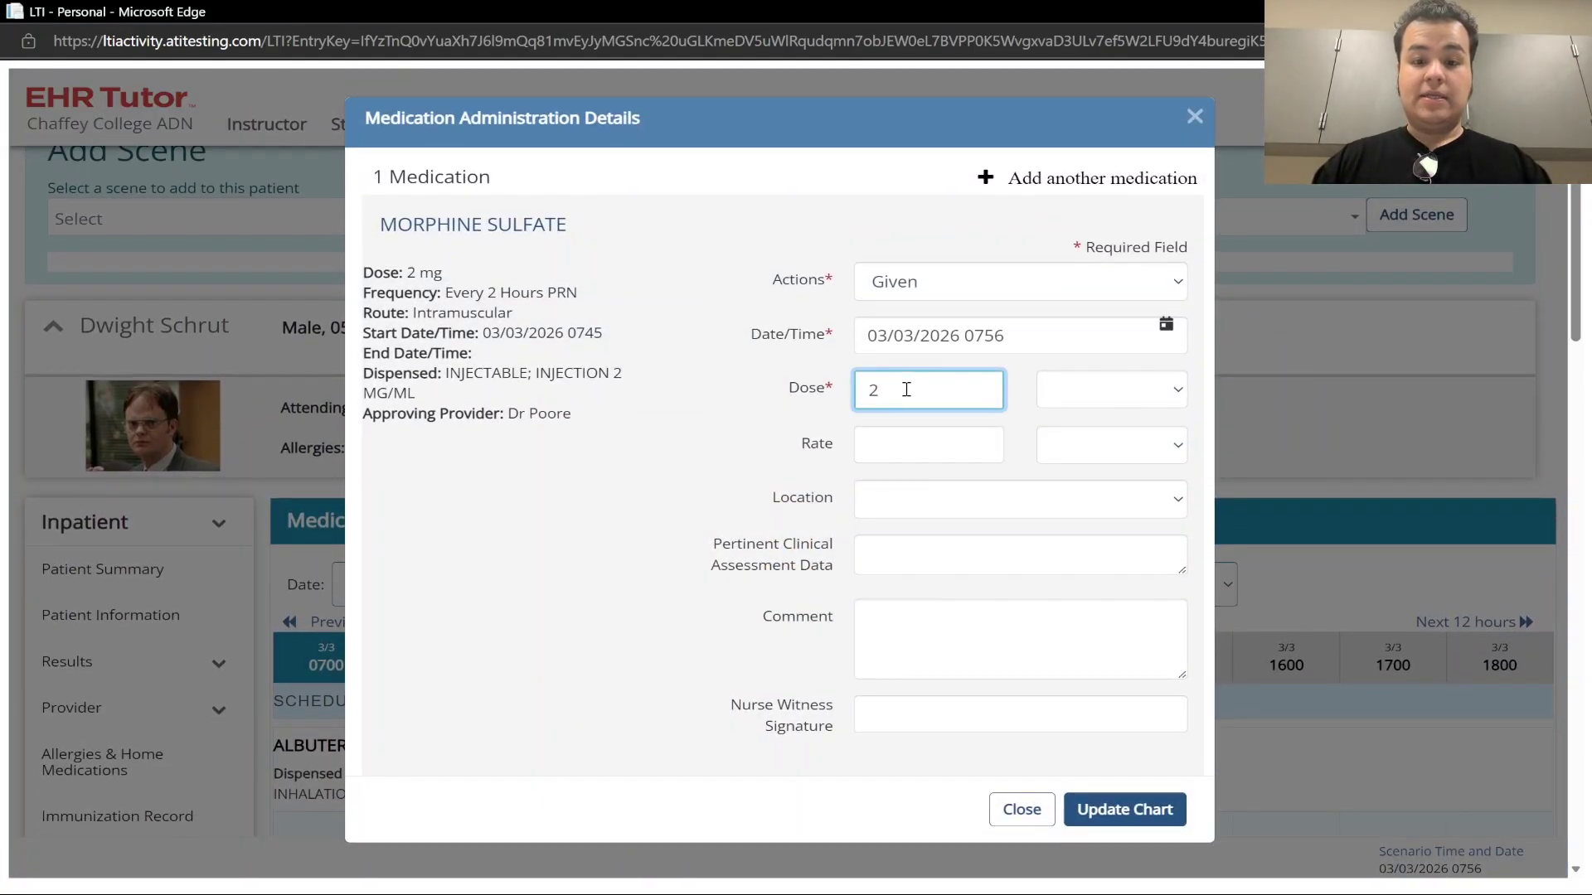
pyautogui.click(1114, 402)
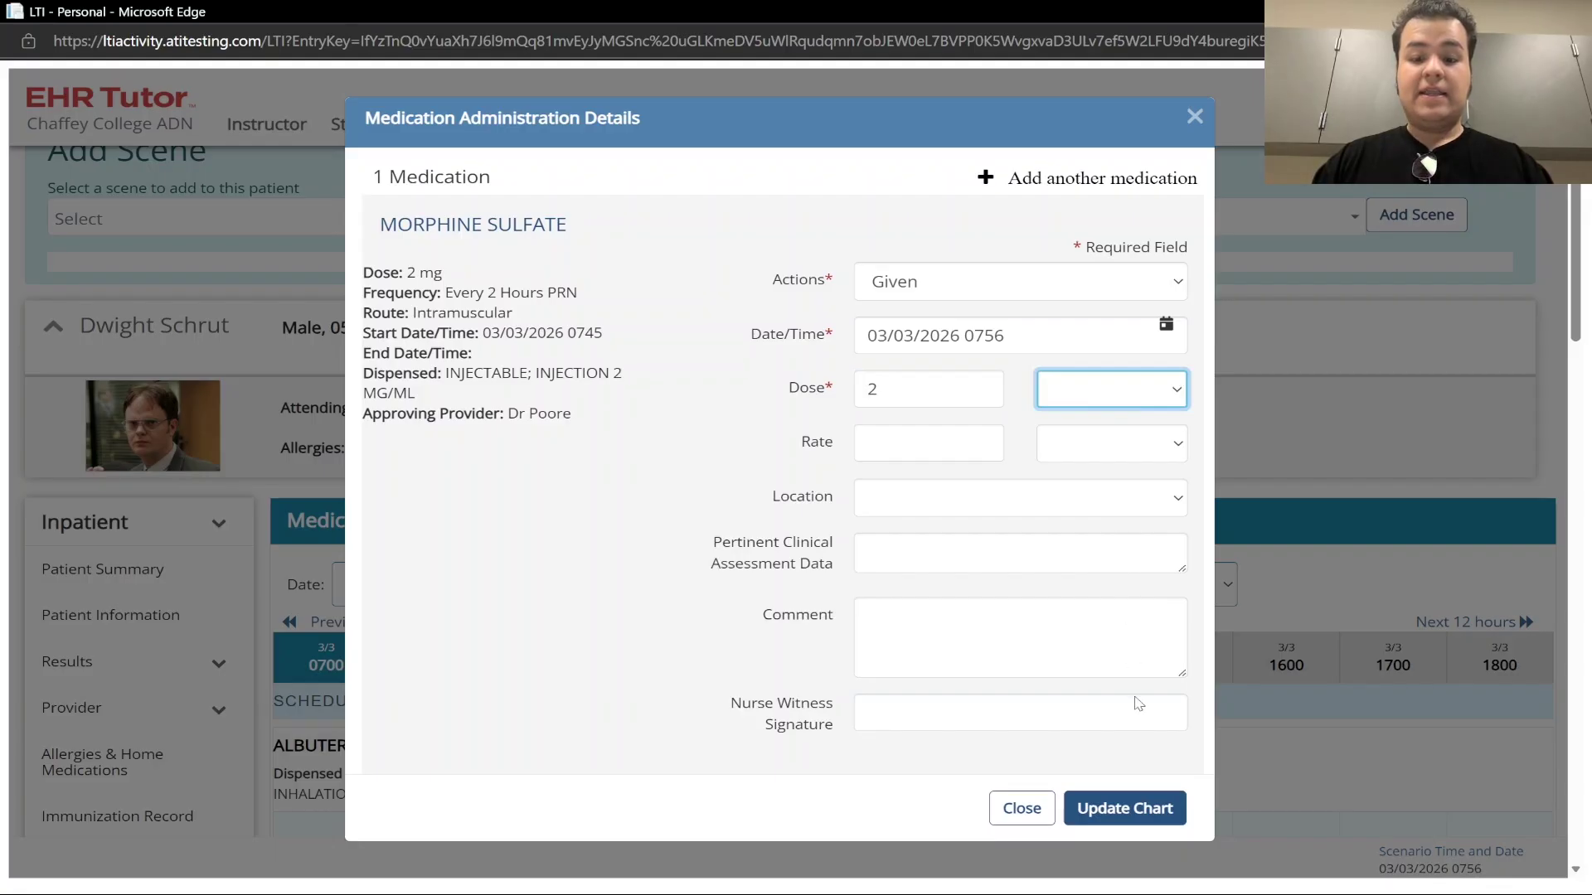
pyautogui.press('Down')
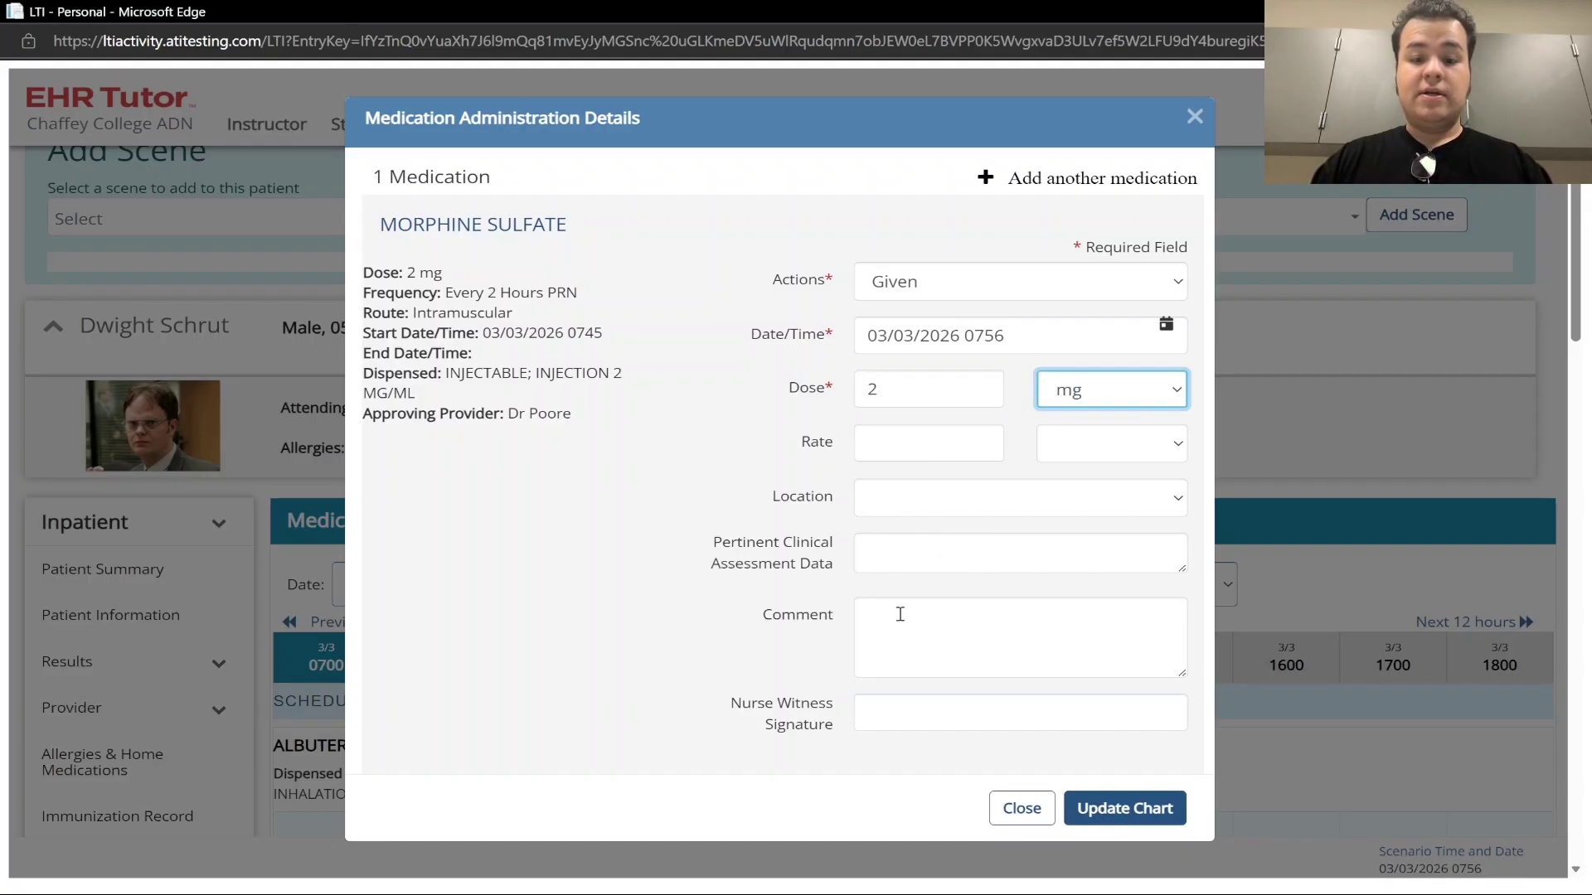
# Step: Enter the comment "pulled 1ml" for morphine sulfate, and close the administration details without saving
pyautogui.click(902, 639)
pyautogui.write('puklkle')
pyautogui.press('BackSpace')
pyautogui.press('BackSpace')
pyautogui.press('BackSpace')
pyautogui.press('BackSpace')
pyautogui.press('BackSpace')
pyautogui.press('BackSpace')
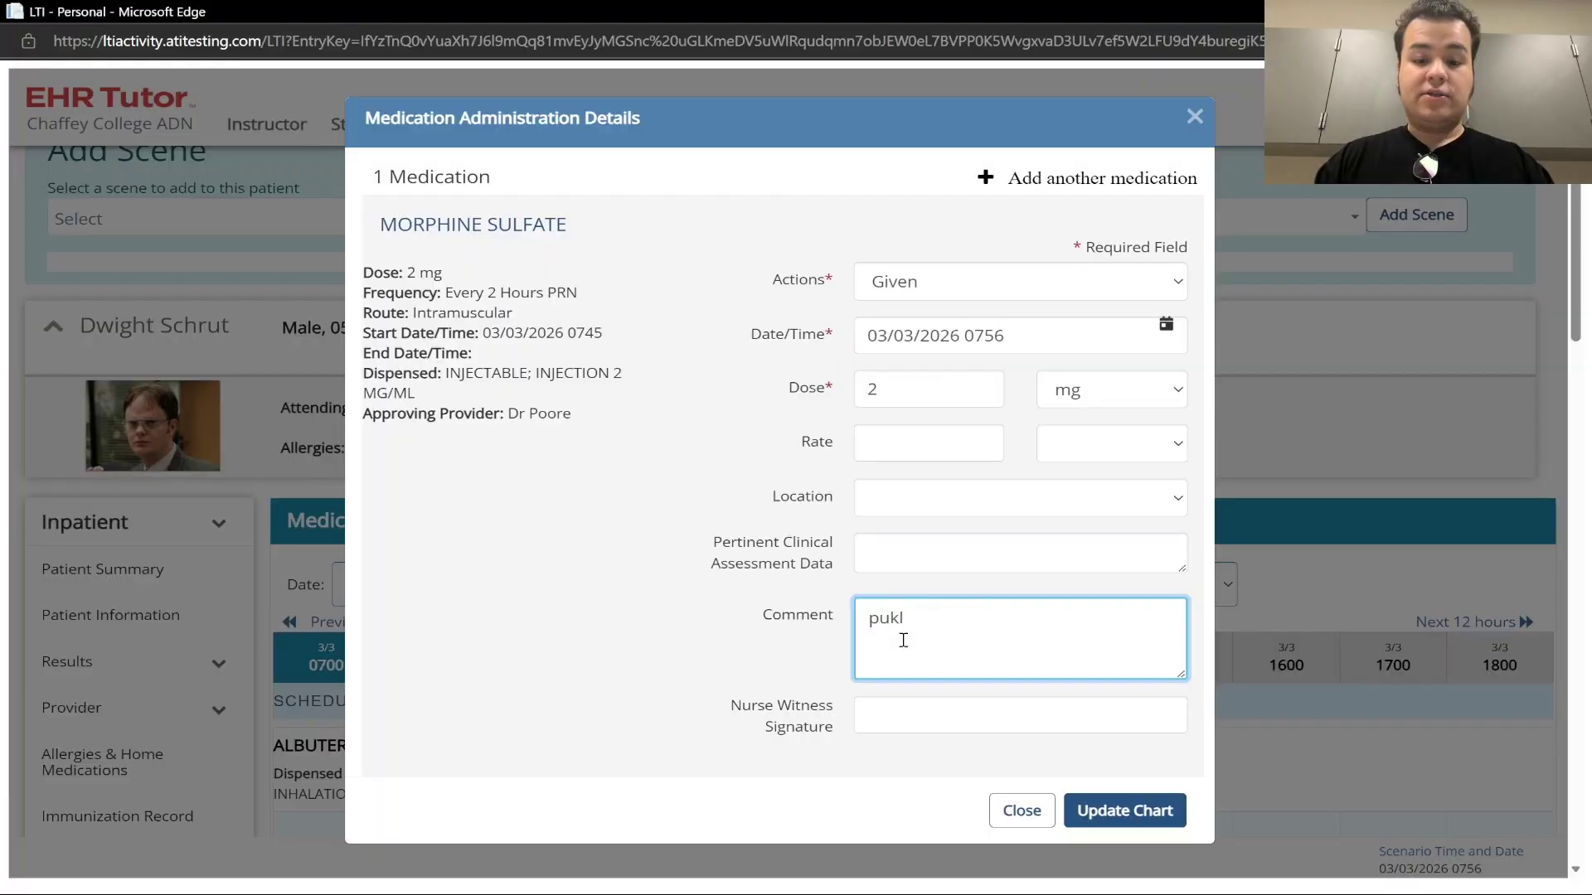
pyautogui.write('ulled')
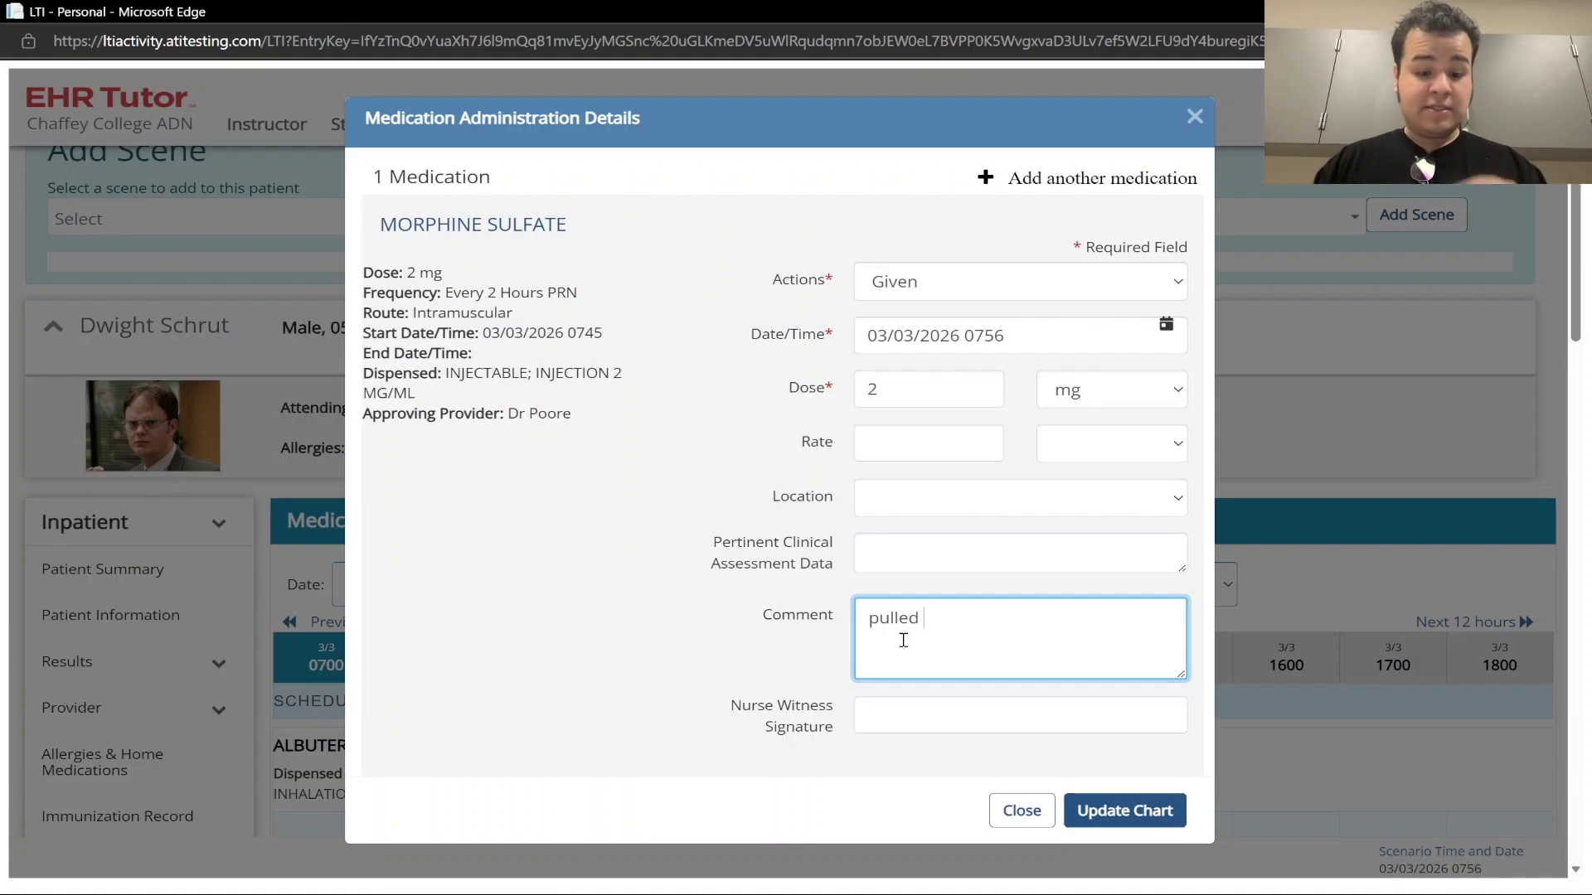
pyautogui.write('1ml')
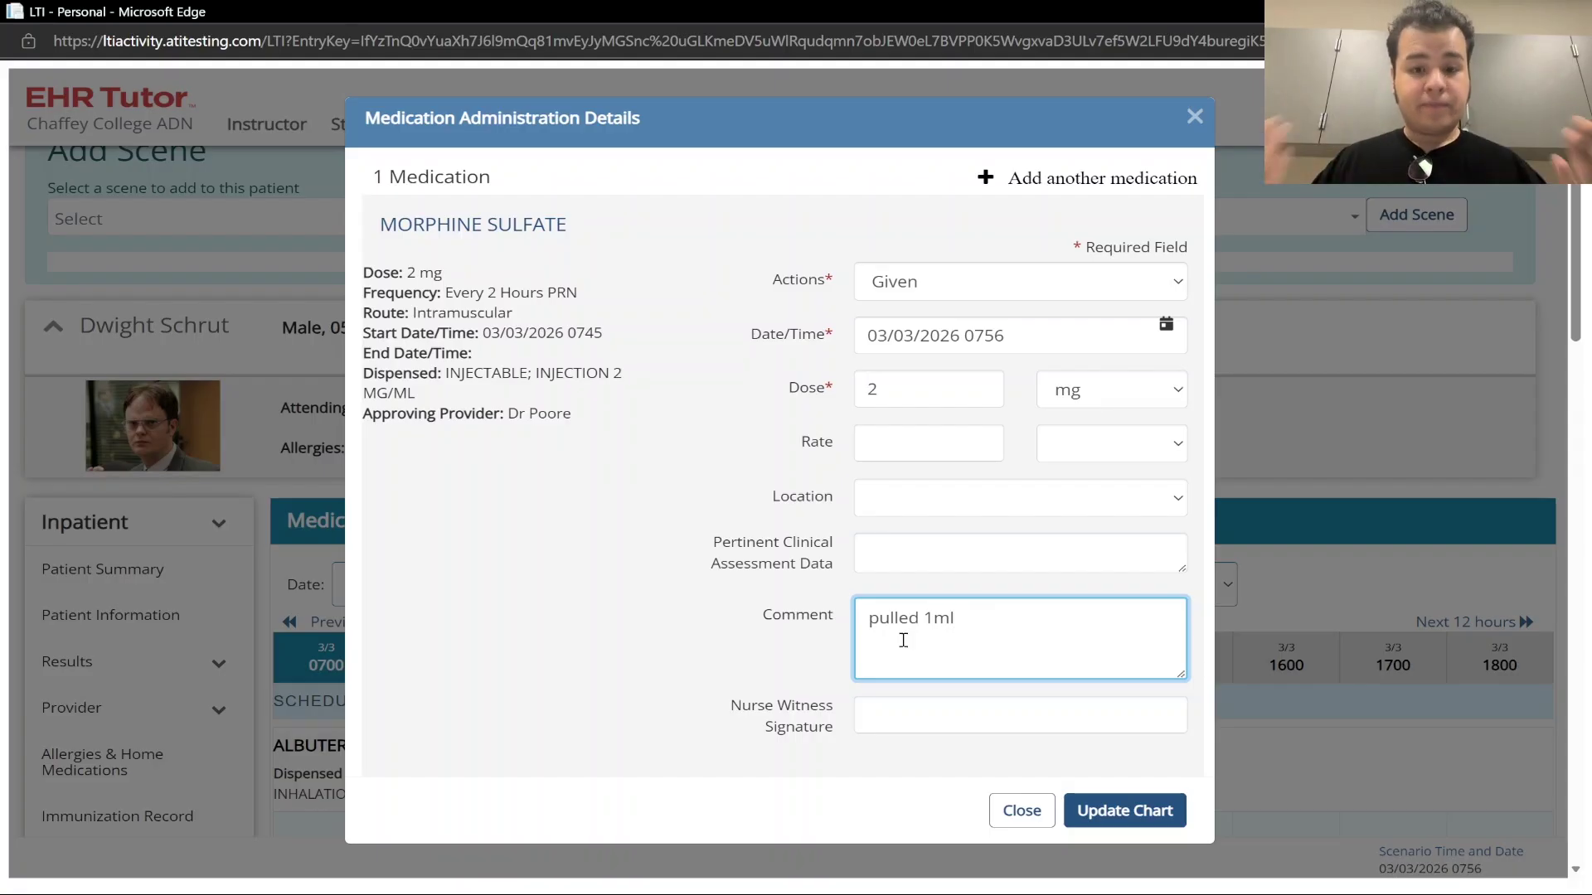
pyautogui.click(609, 529)
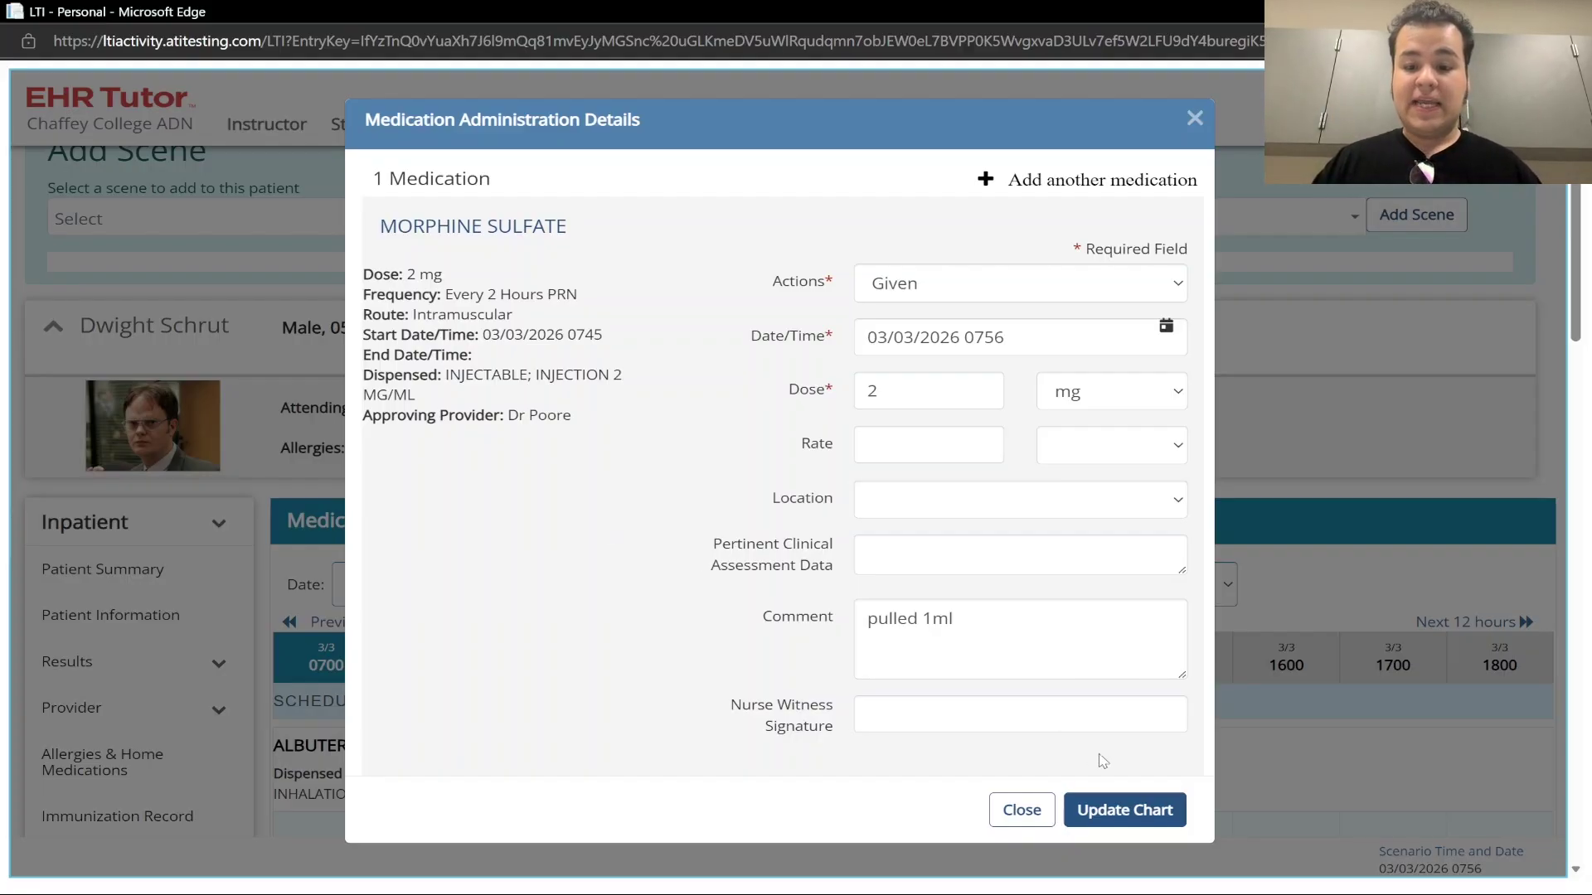
pyautogui.click(1194, 119)
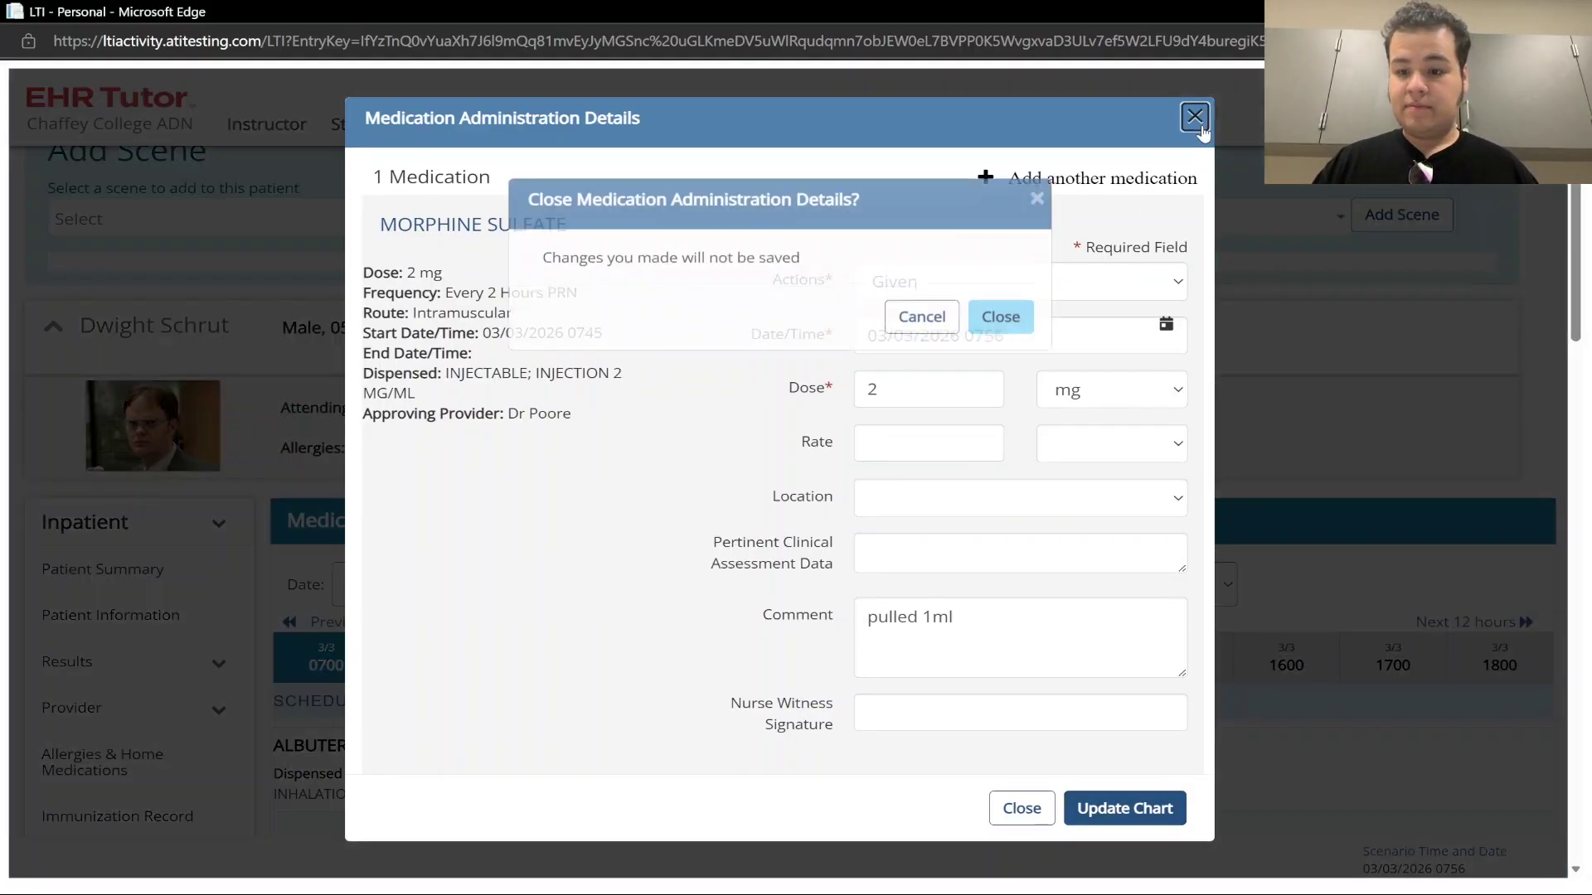
pyautogui.click(1001, 335)
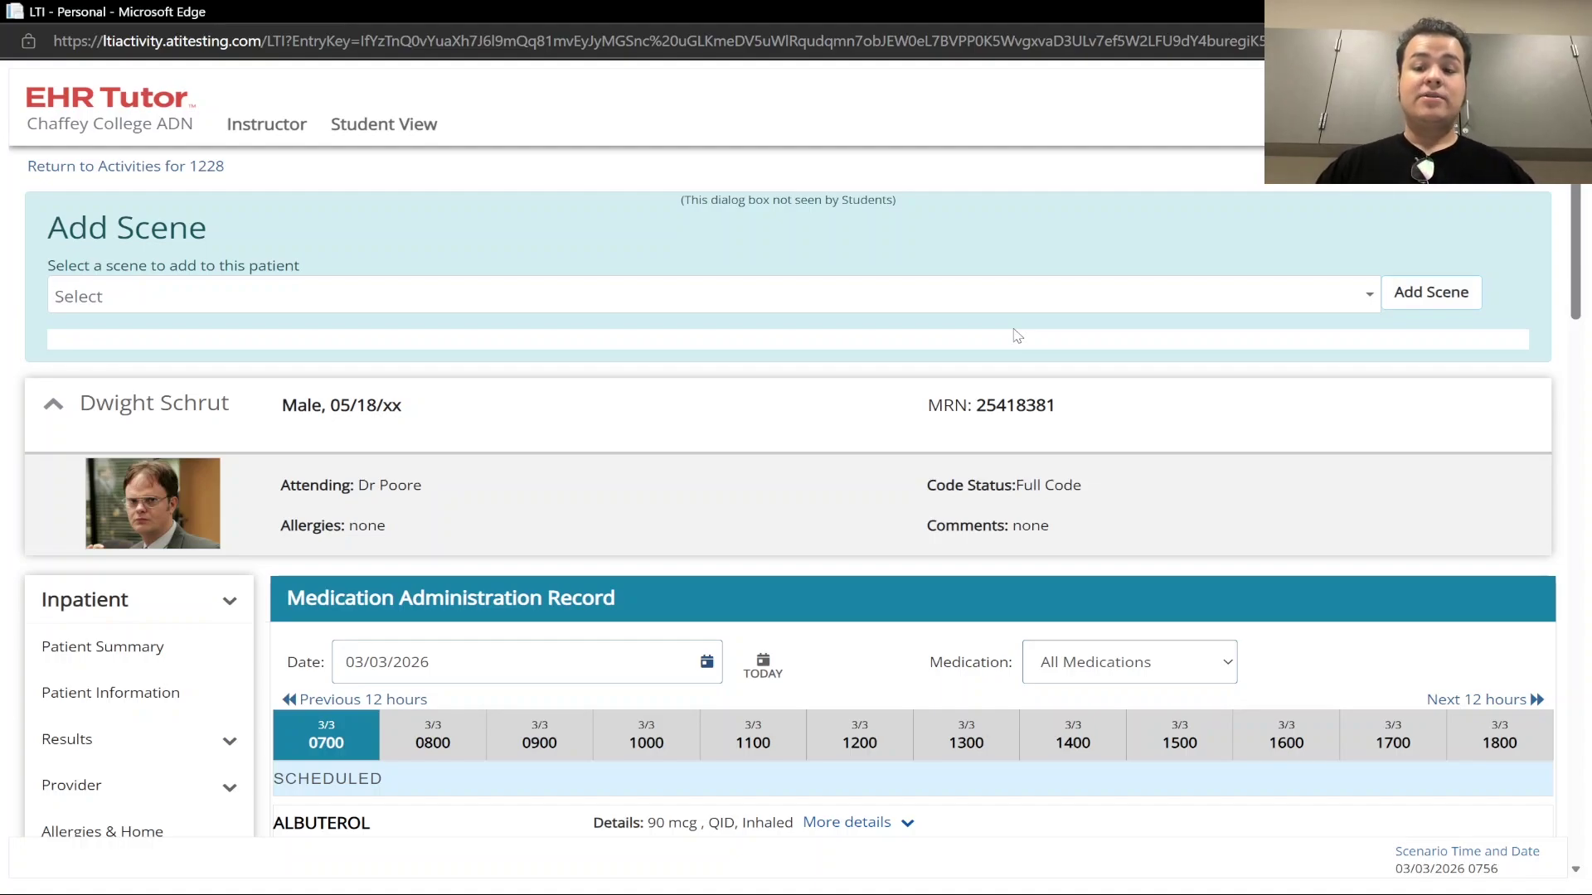
# Step: Open the patient's lab results and examine the values from hematology and chemistry through the prenatal labs
pyautogui.scroll(-2, 1017, 335)
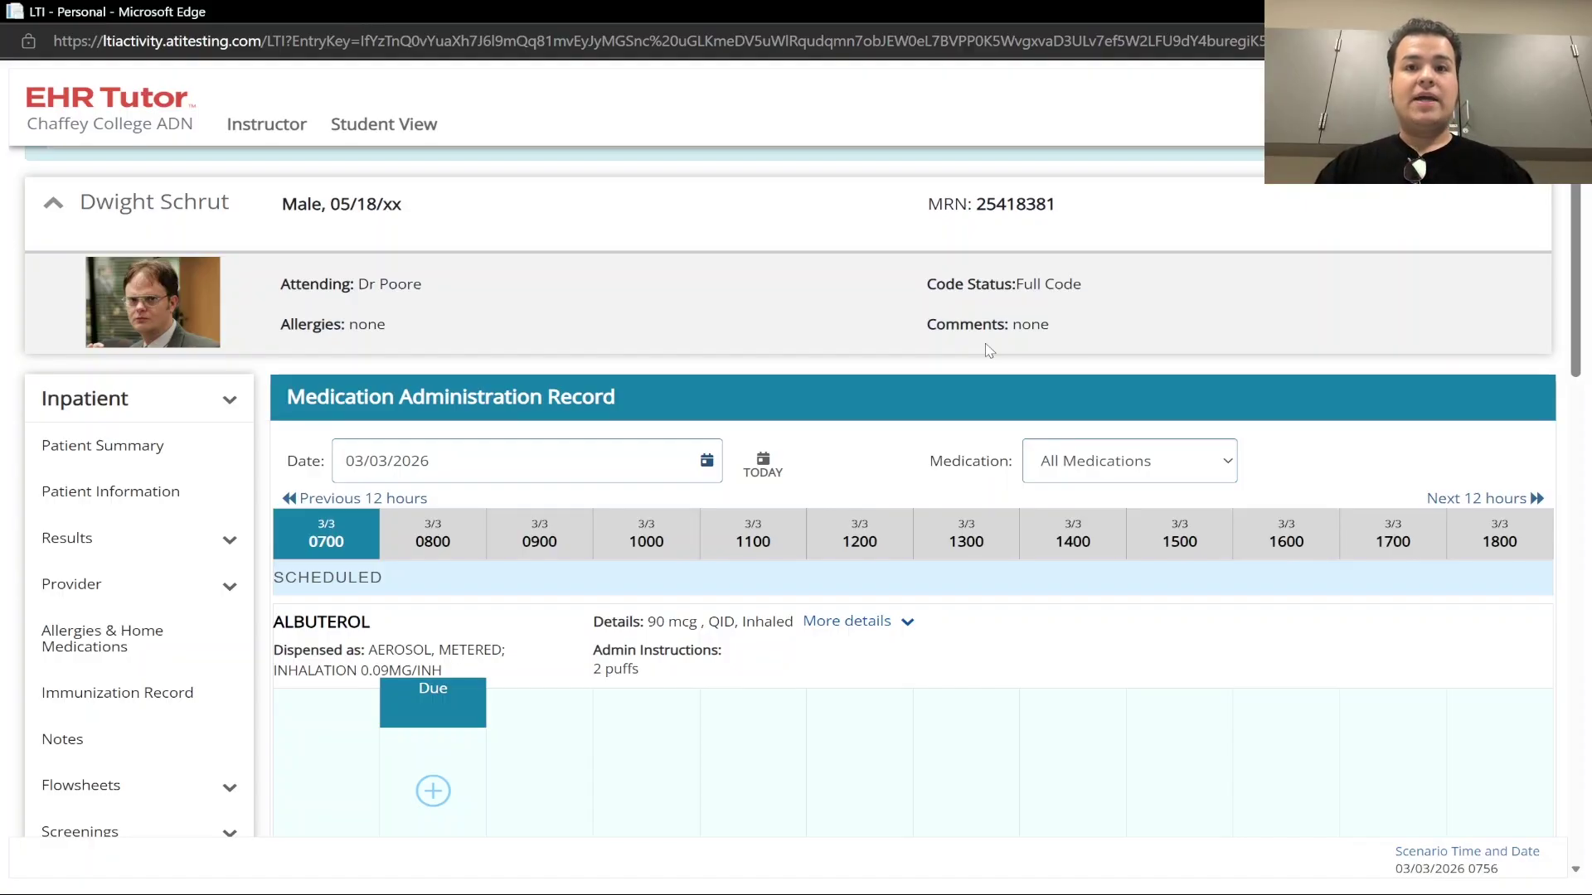
pyautogui.click(124, 541)
pyautogui.scroll(-5, 879, 589)
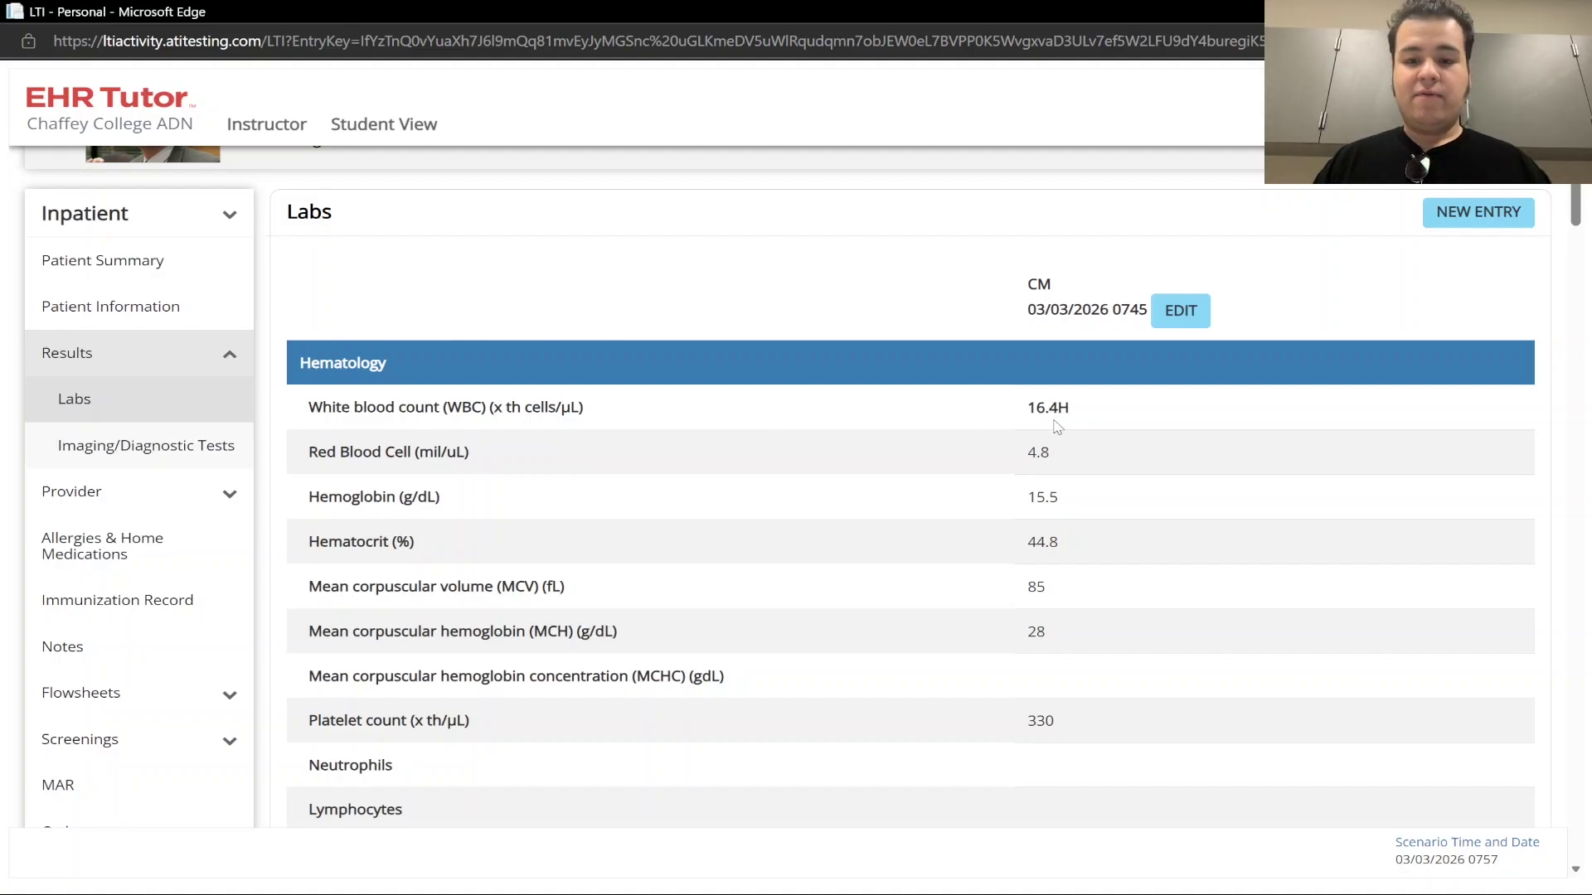
pyautogui.scroll(-5, 1057, 428)
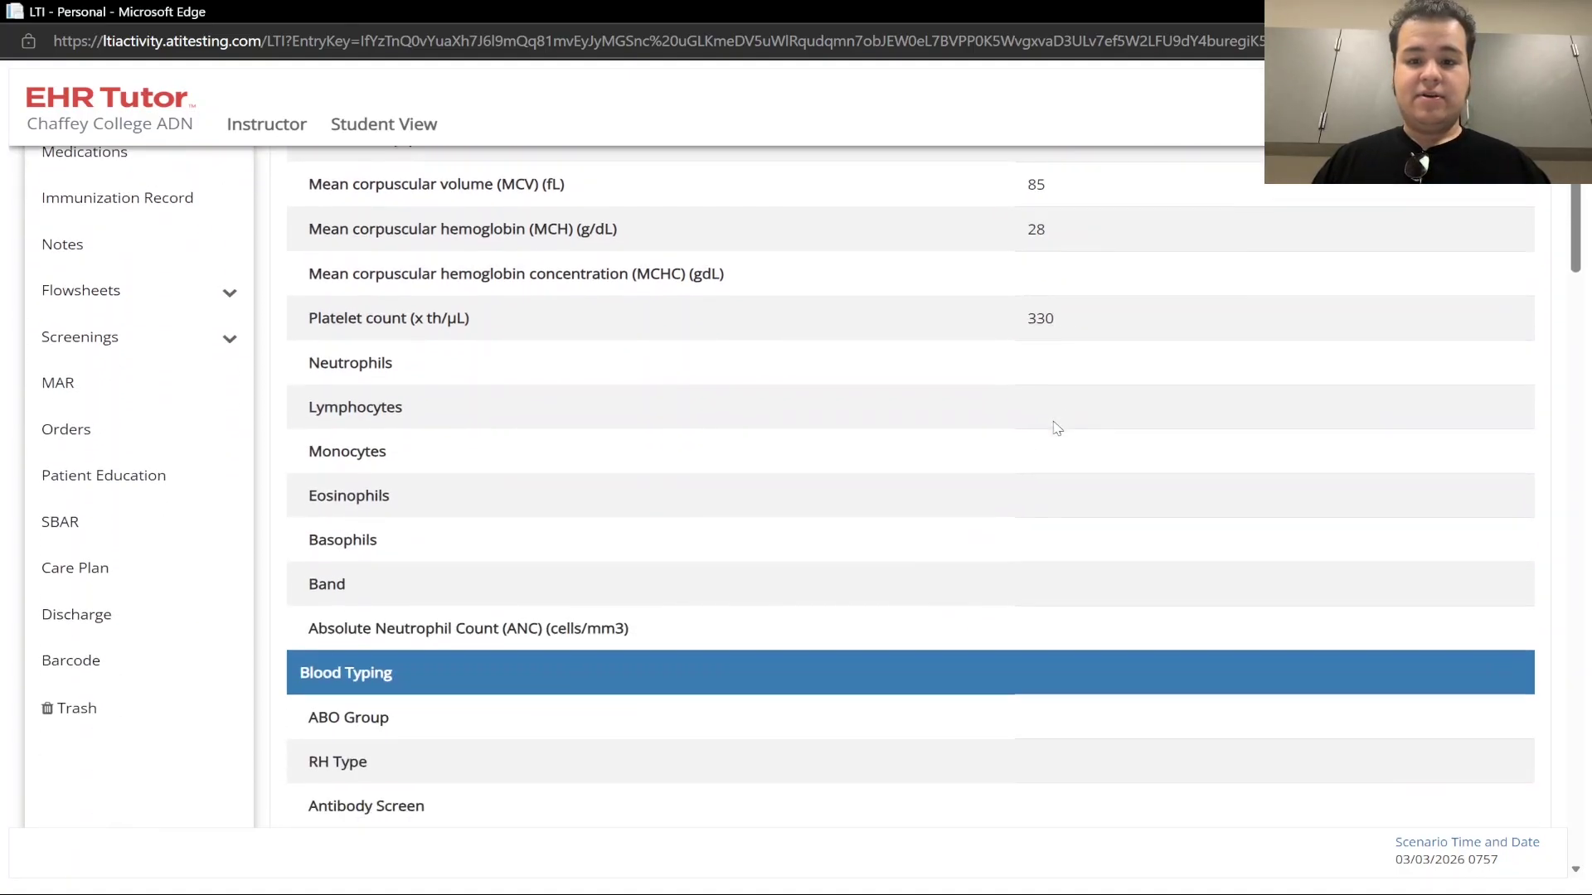
pyautogui.scroll(2, 1057, 428)
pyautogui.scroll(-15, 1057, 428)
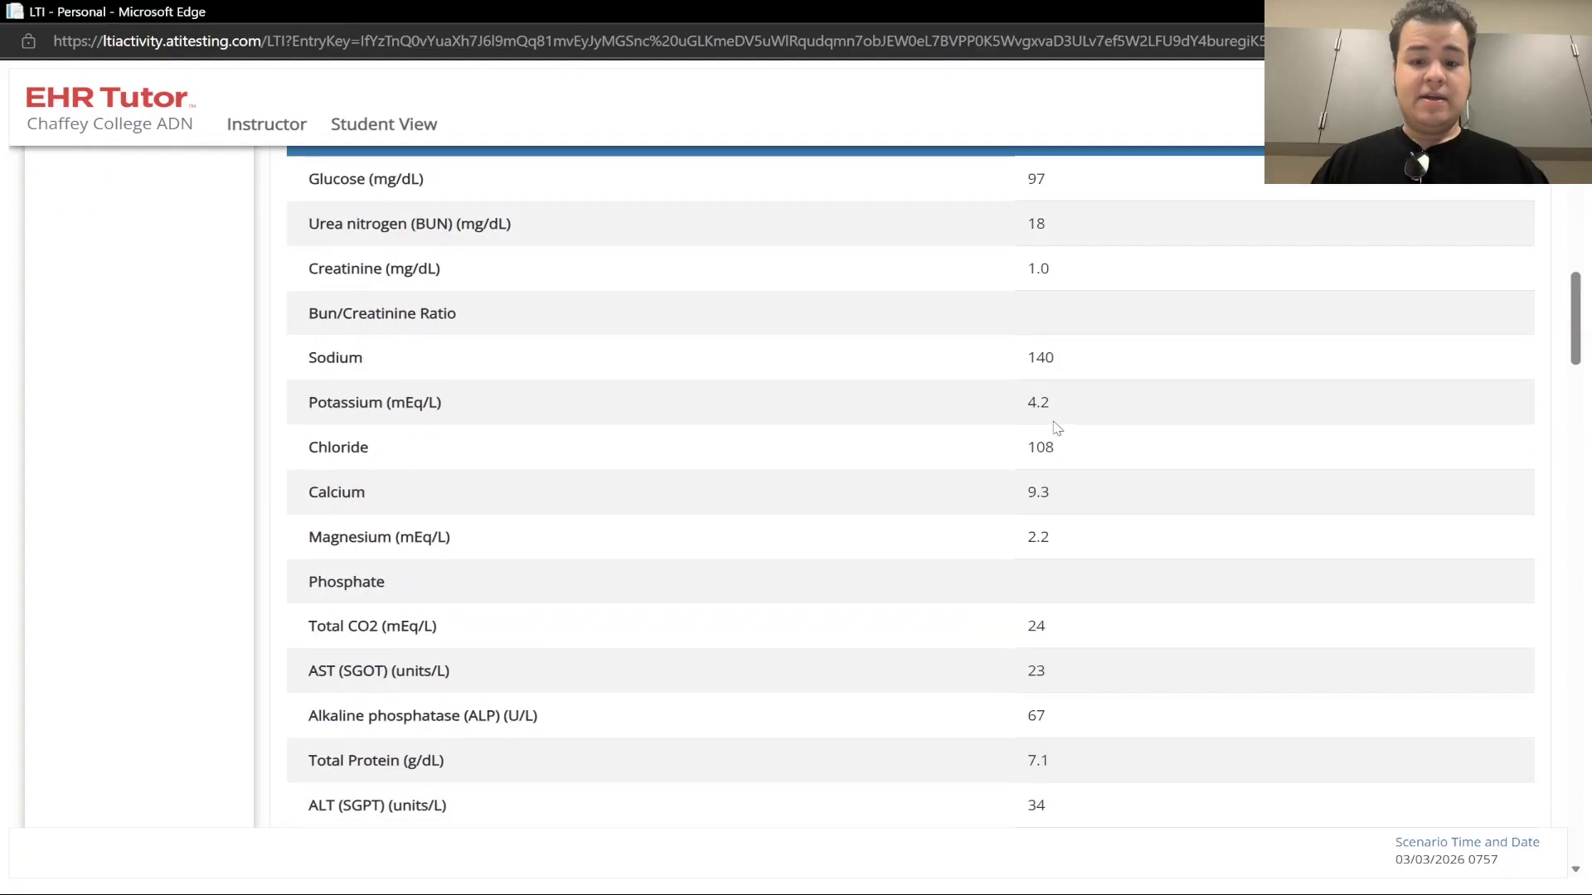
pyautogui.scroll(-20, 1057, 427)
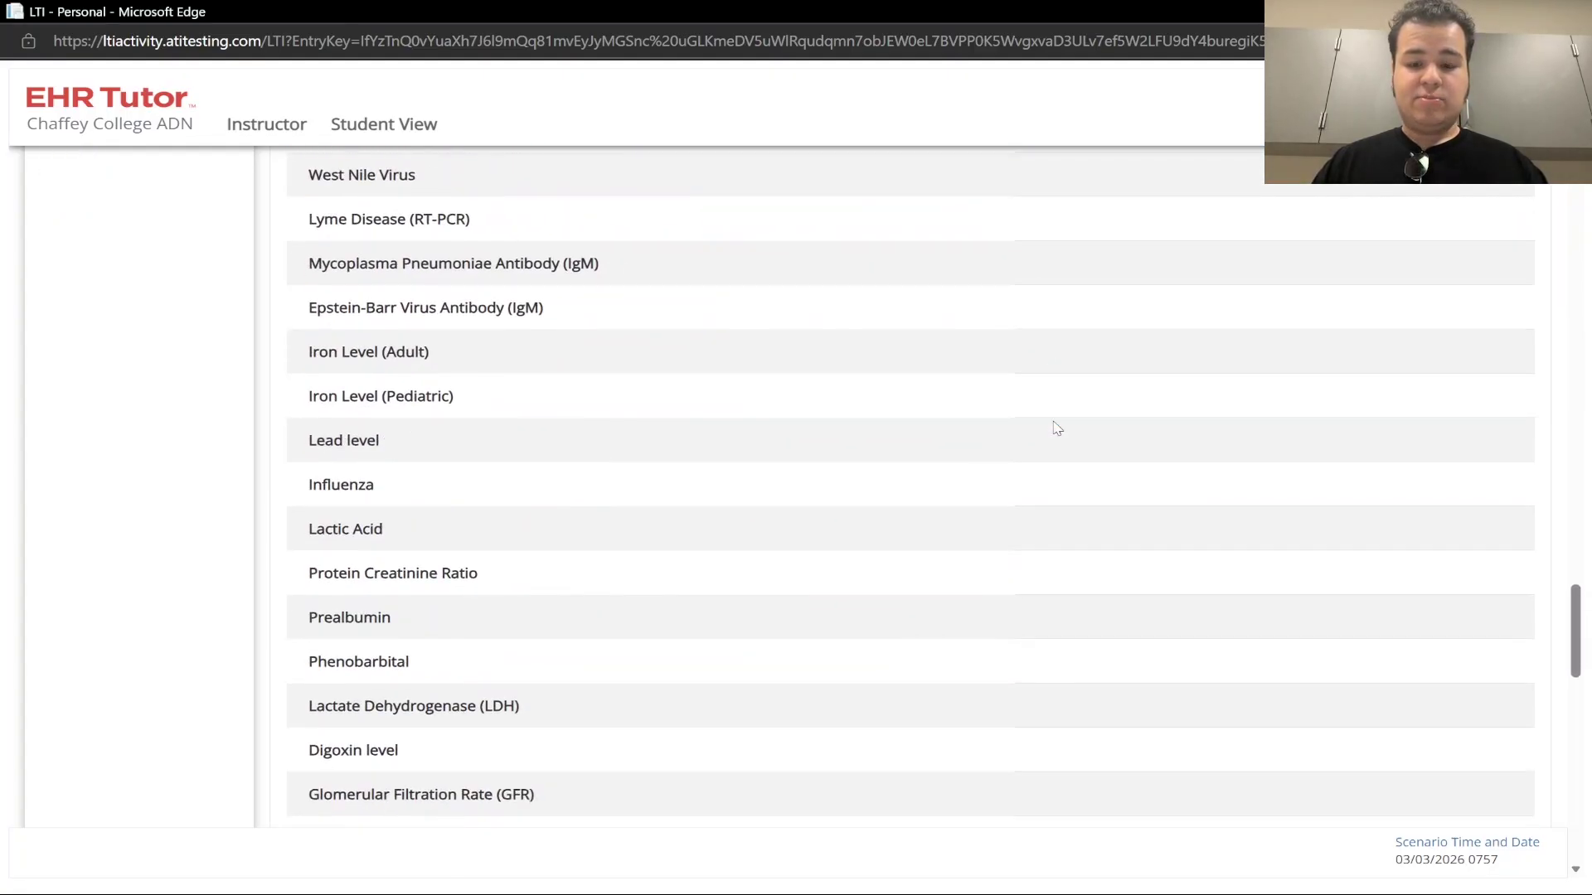
pyautogui.scroll(-14, 1058, 431)
pyautogui.scroll(16, 1061, 443)
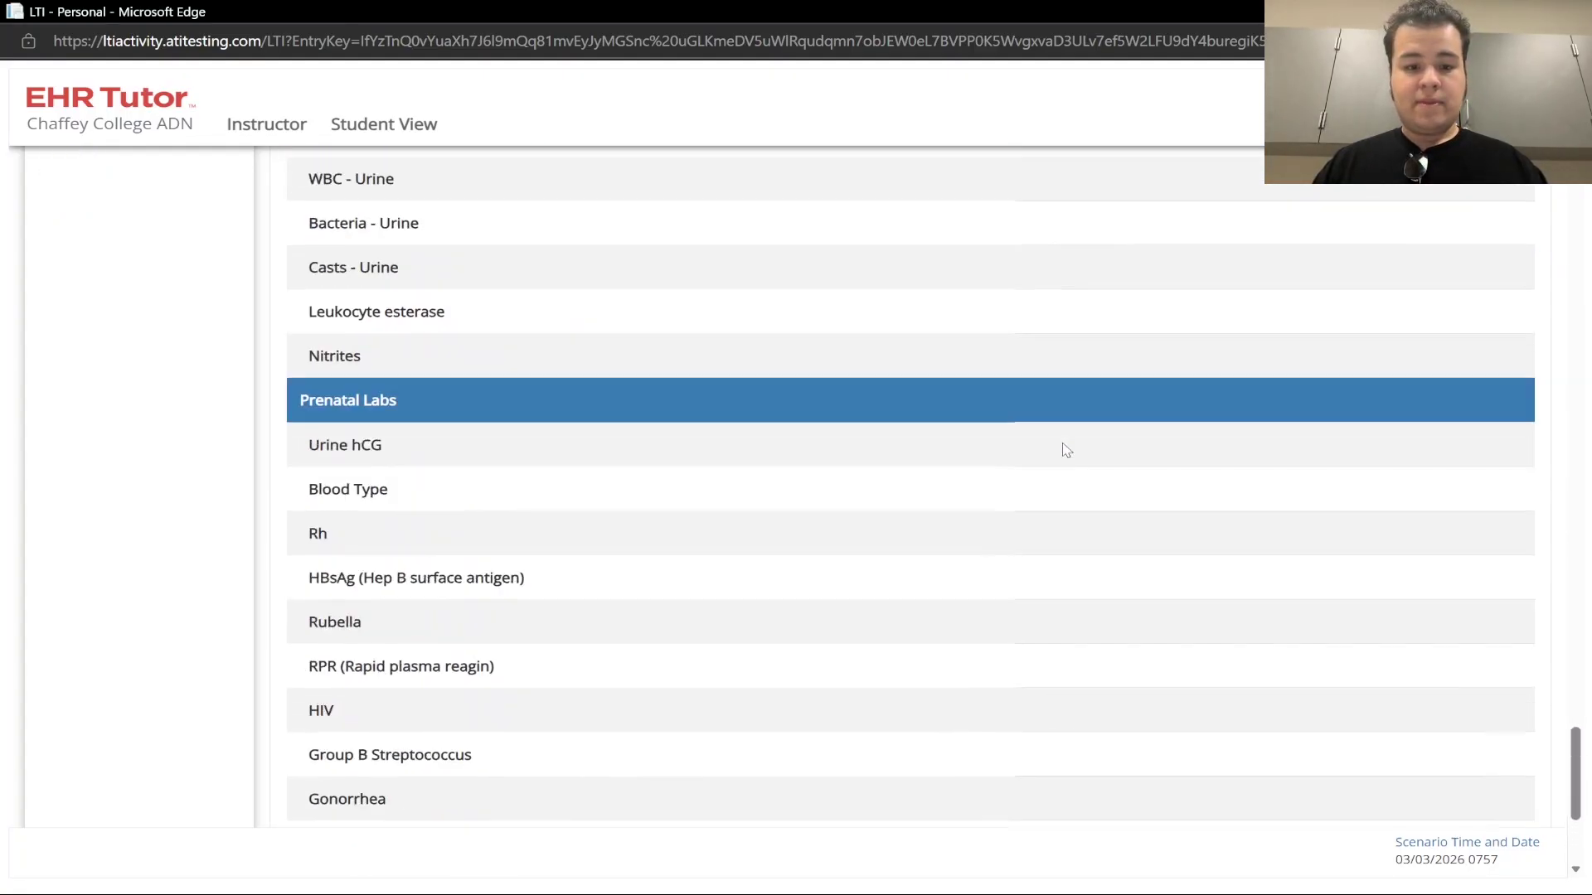
pyautogui.scroll(20, 1076, 465)
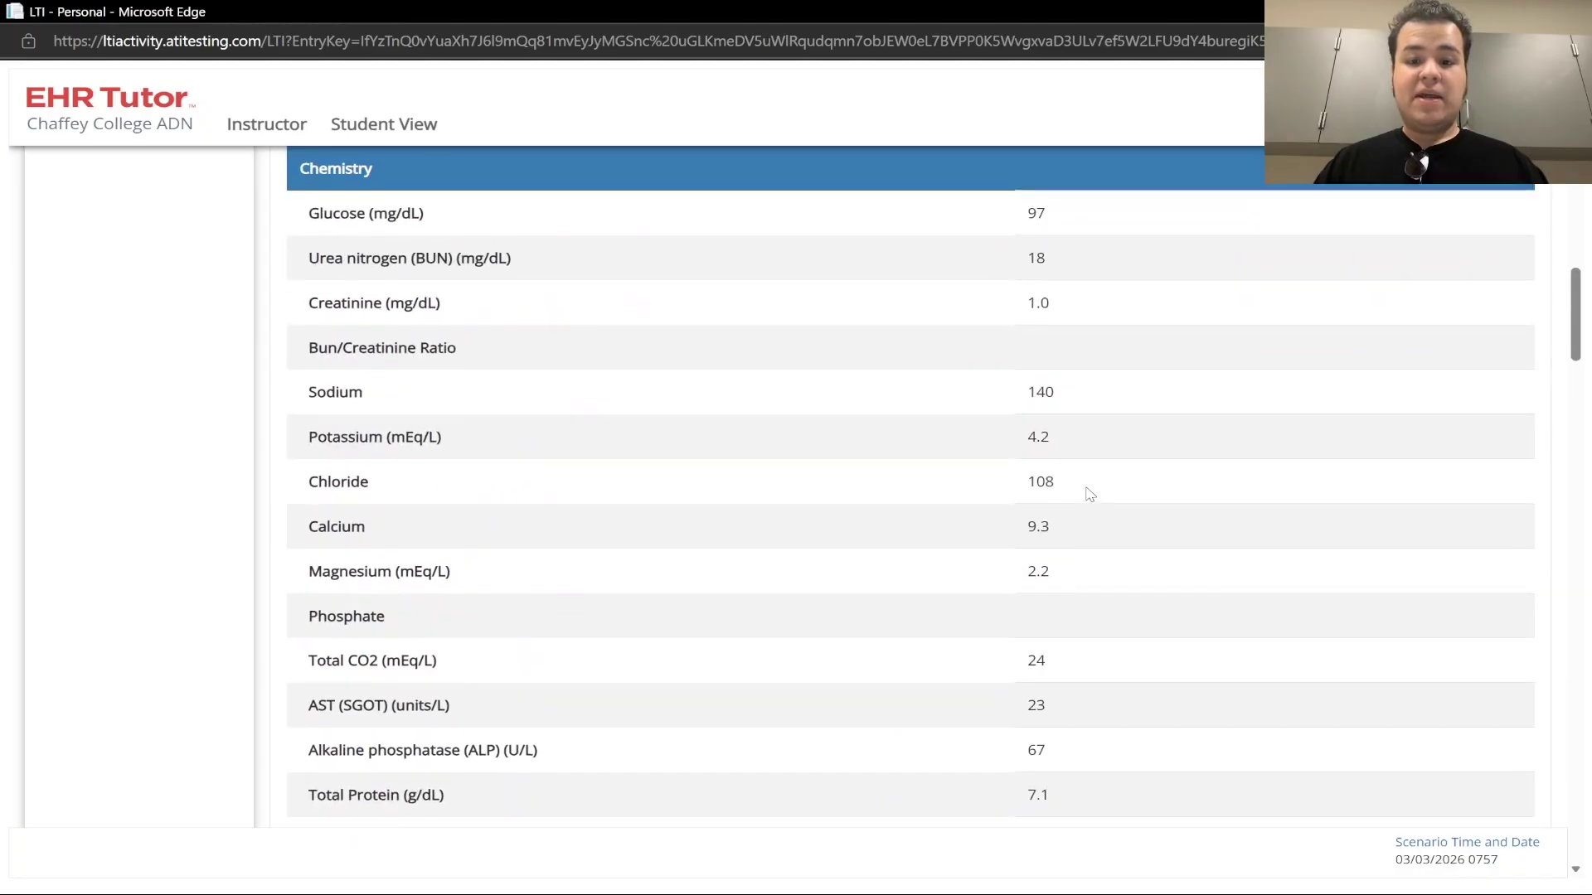
pyautogui.scroll(10, 1089, 494)
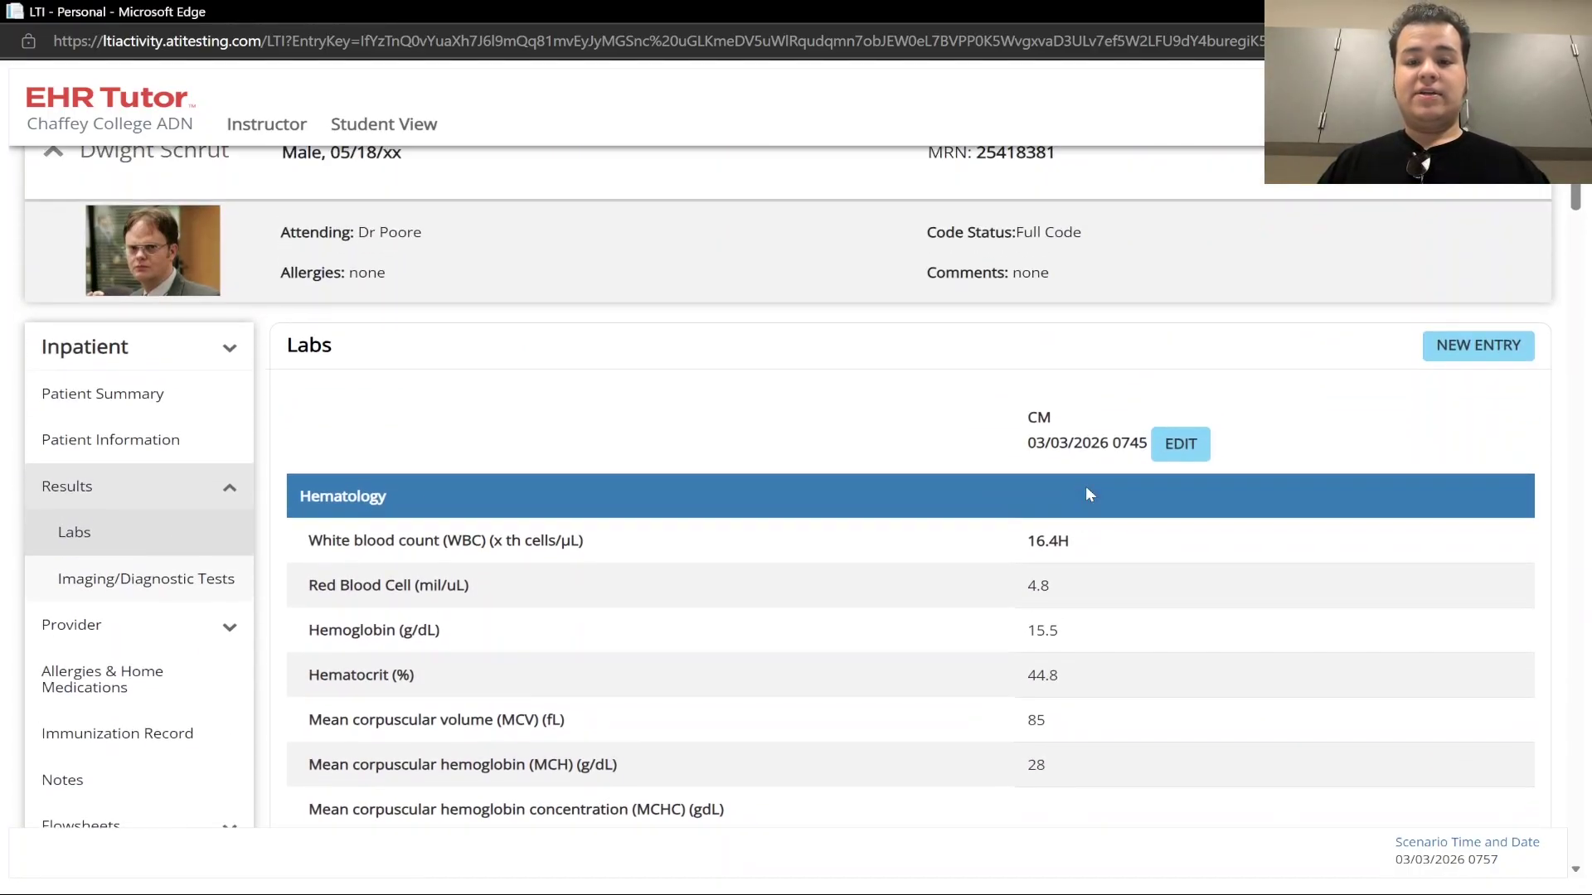
pyautogui.scroll(-2, 1088, 494)
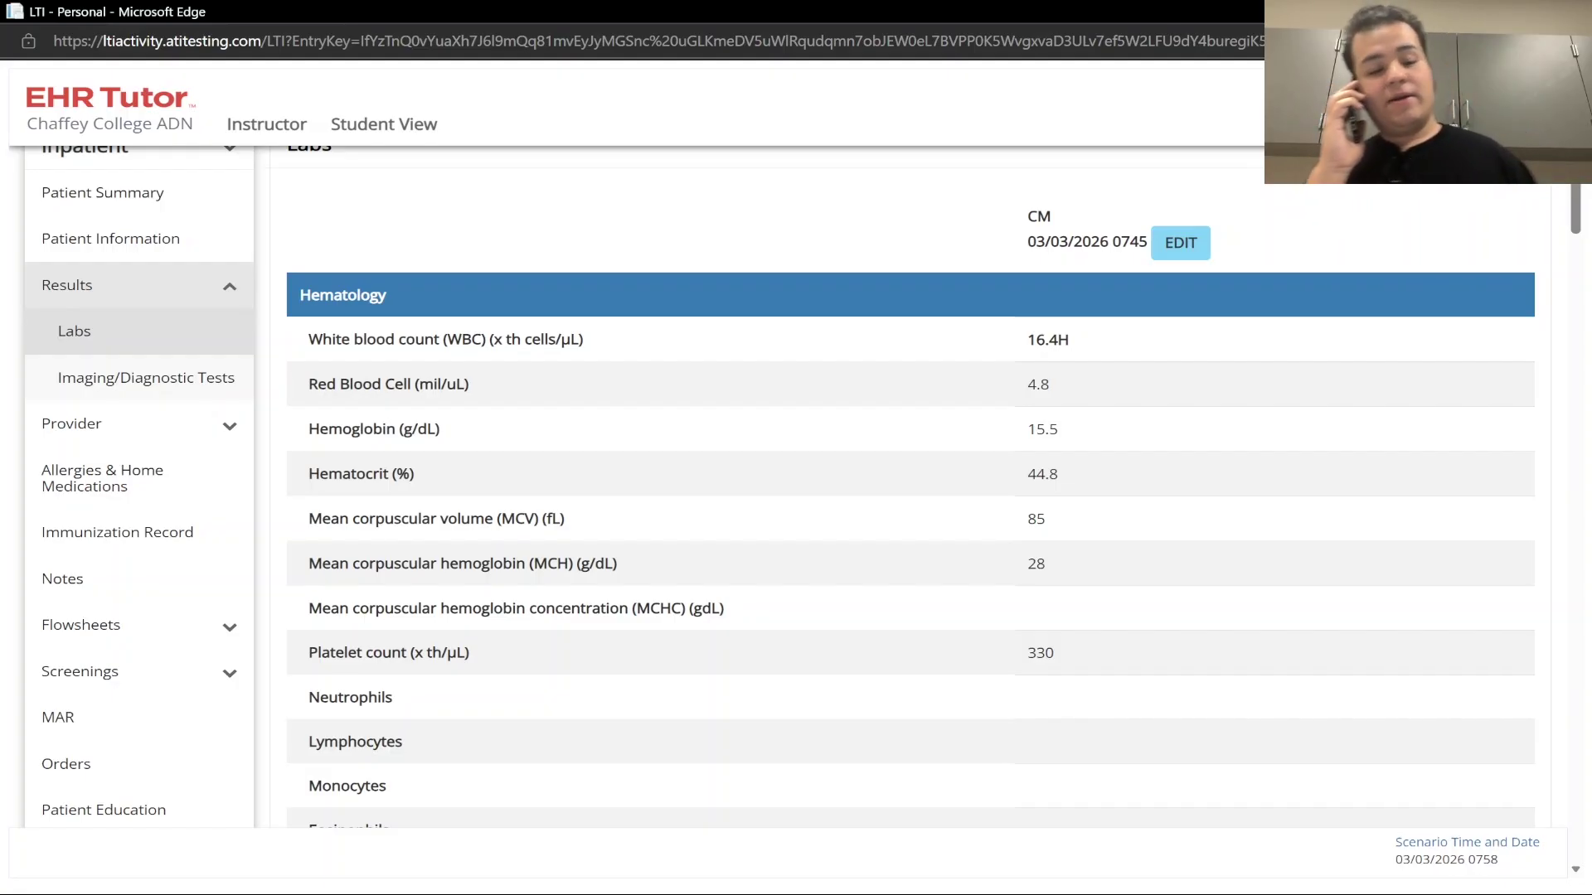
# Step: View the Imaging/Diagnostic Tests results and the Patient Information page
pyautogui.scroll(4, 1113, 482)
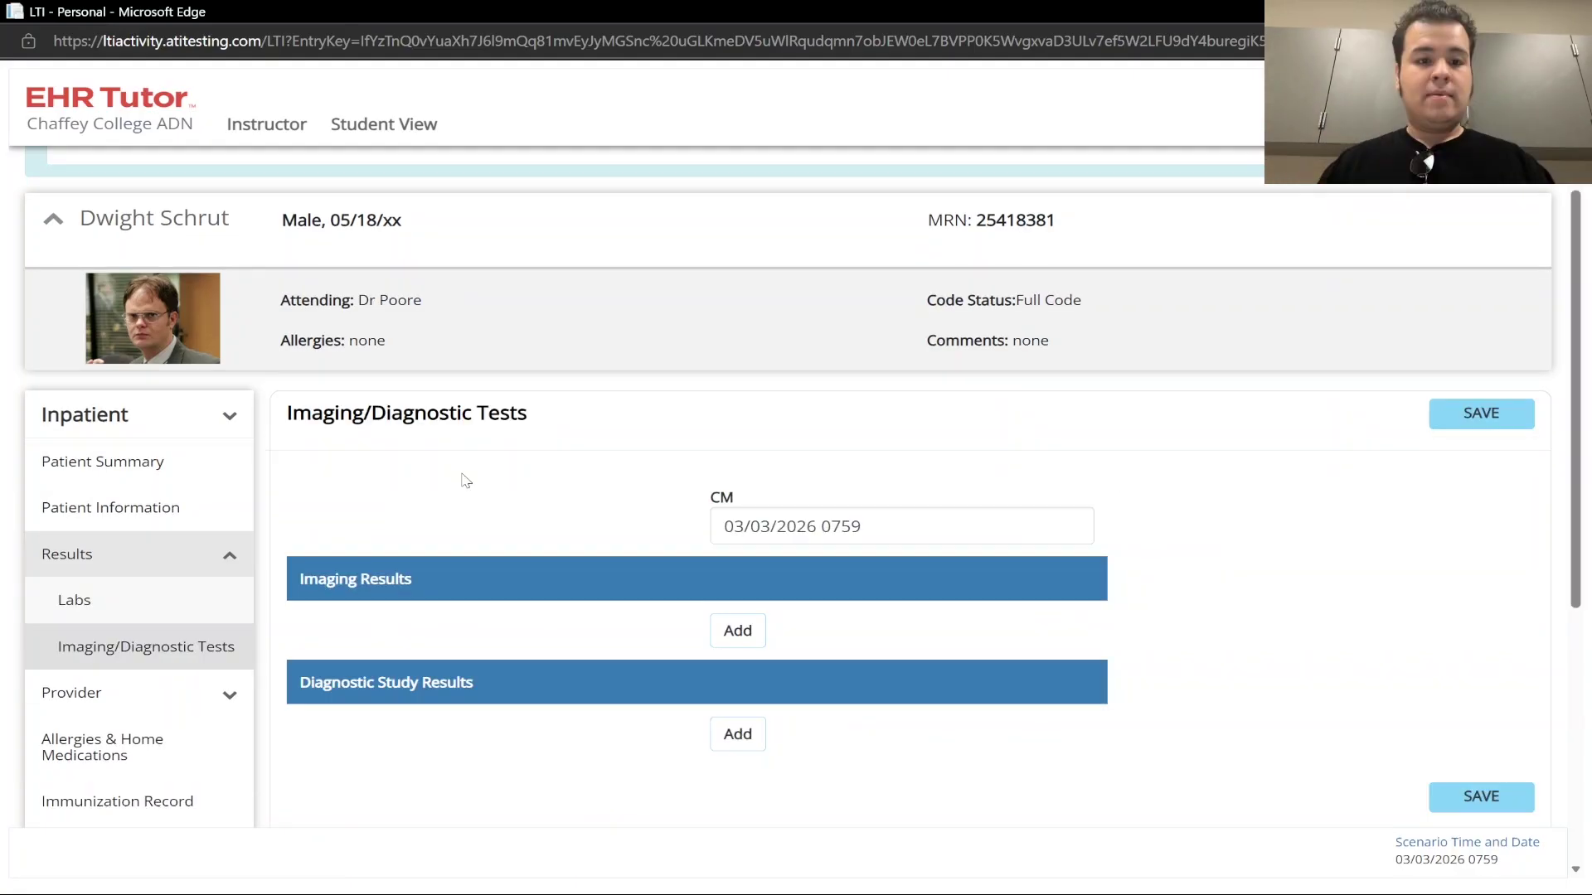
pyautogui.scroll(-1, 462, 480)
pyautogui.scroll(1, 461, 480)
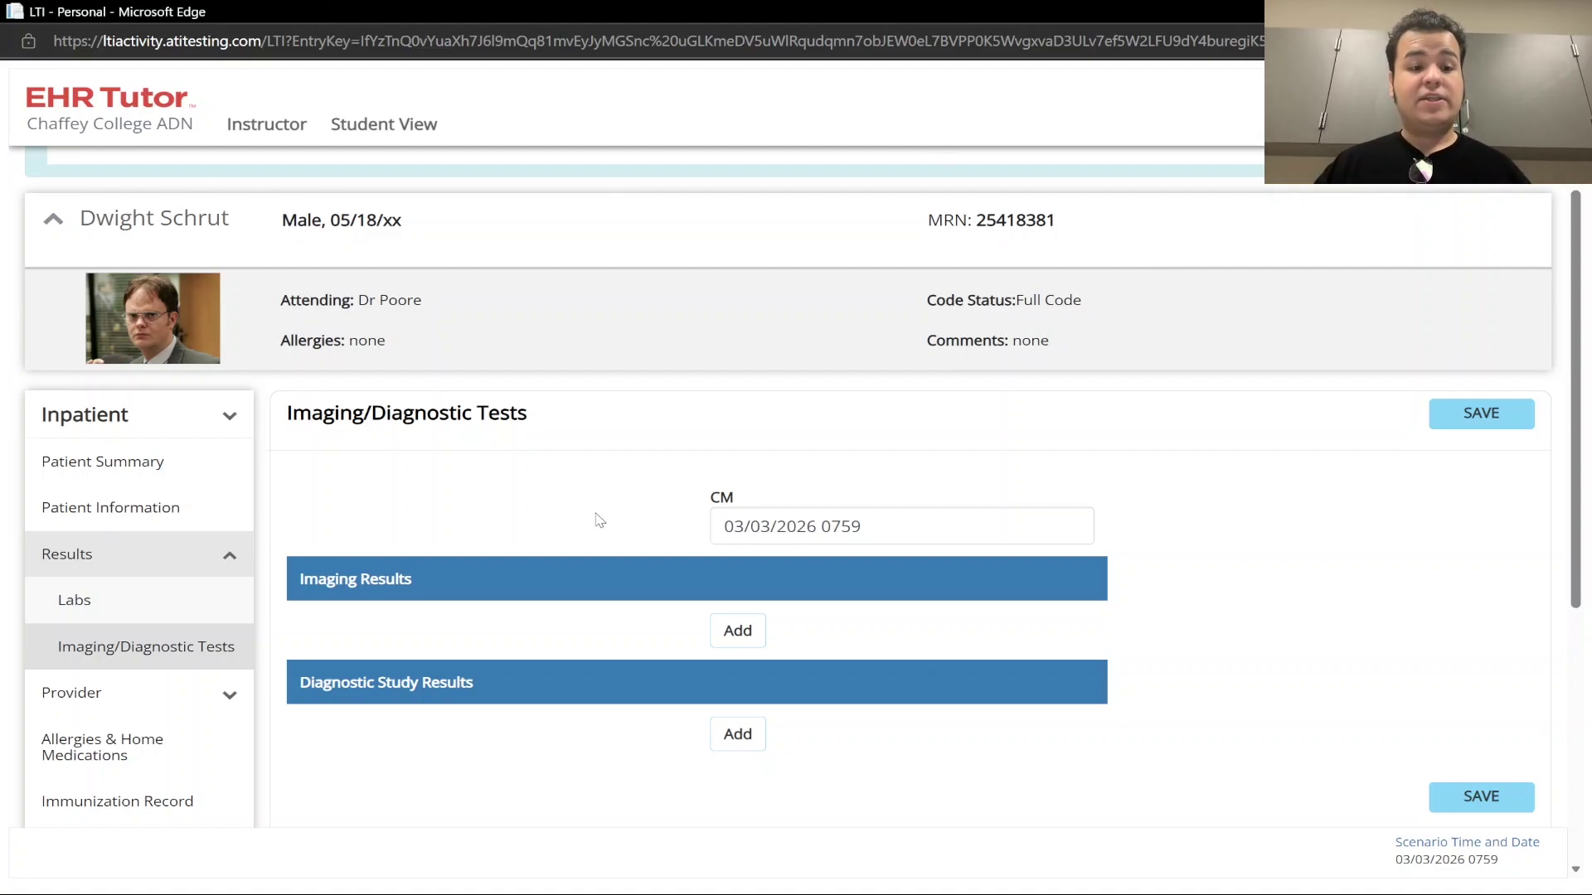
pyautogui.click(184, 529)
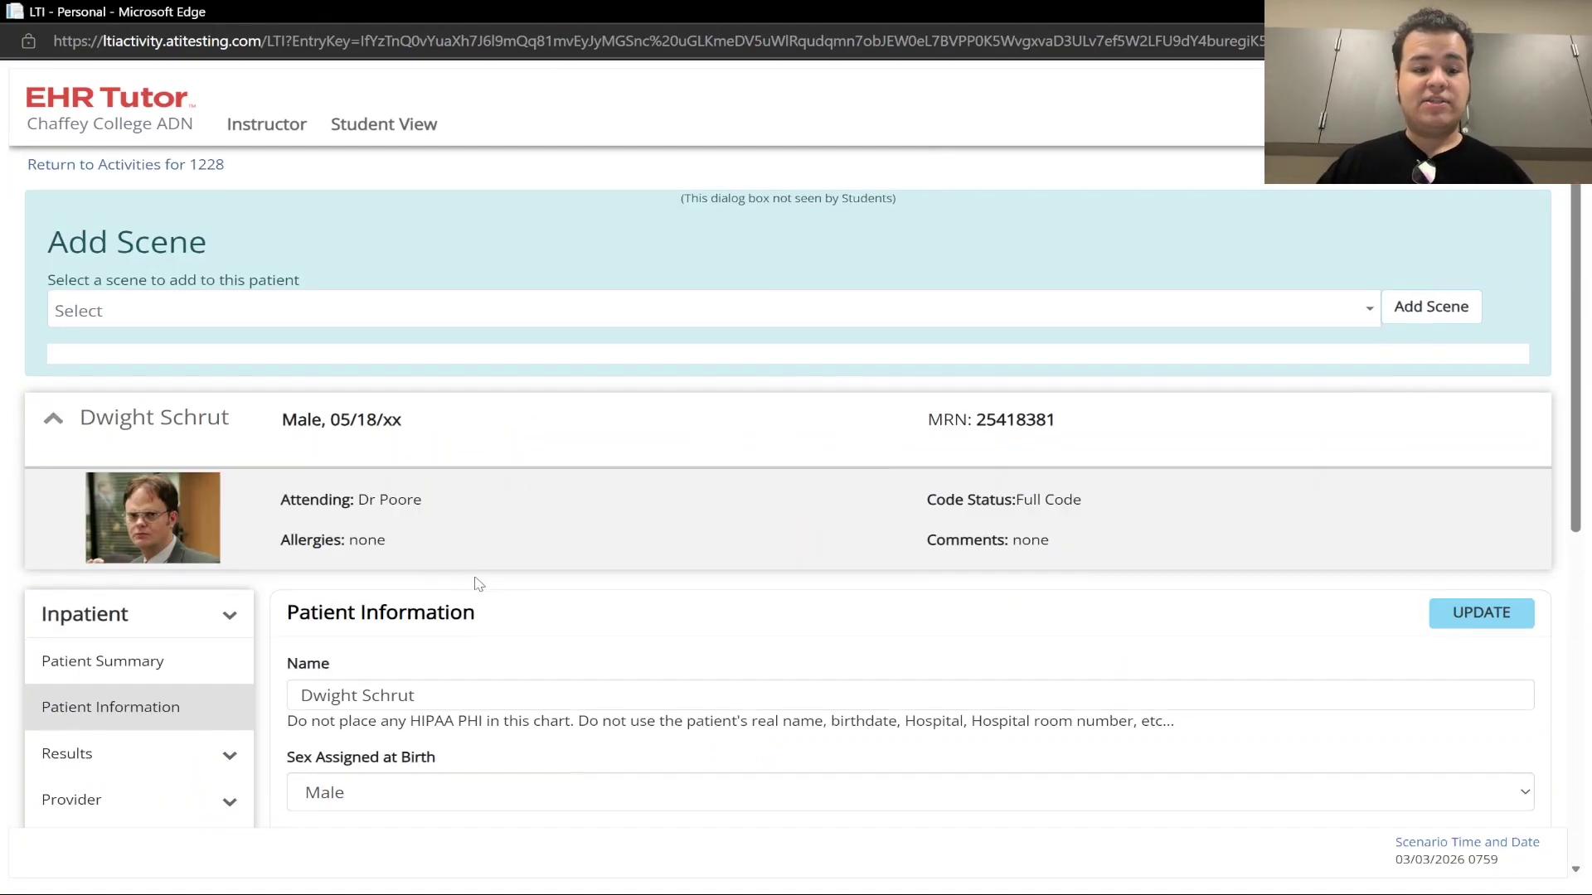
pyautogui.scroll(-3, 475, 579)
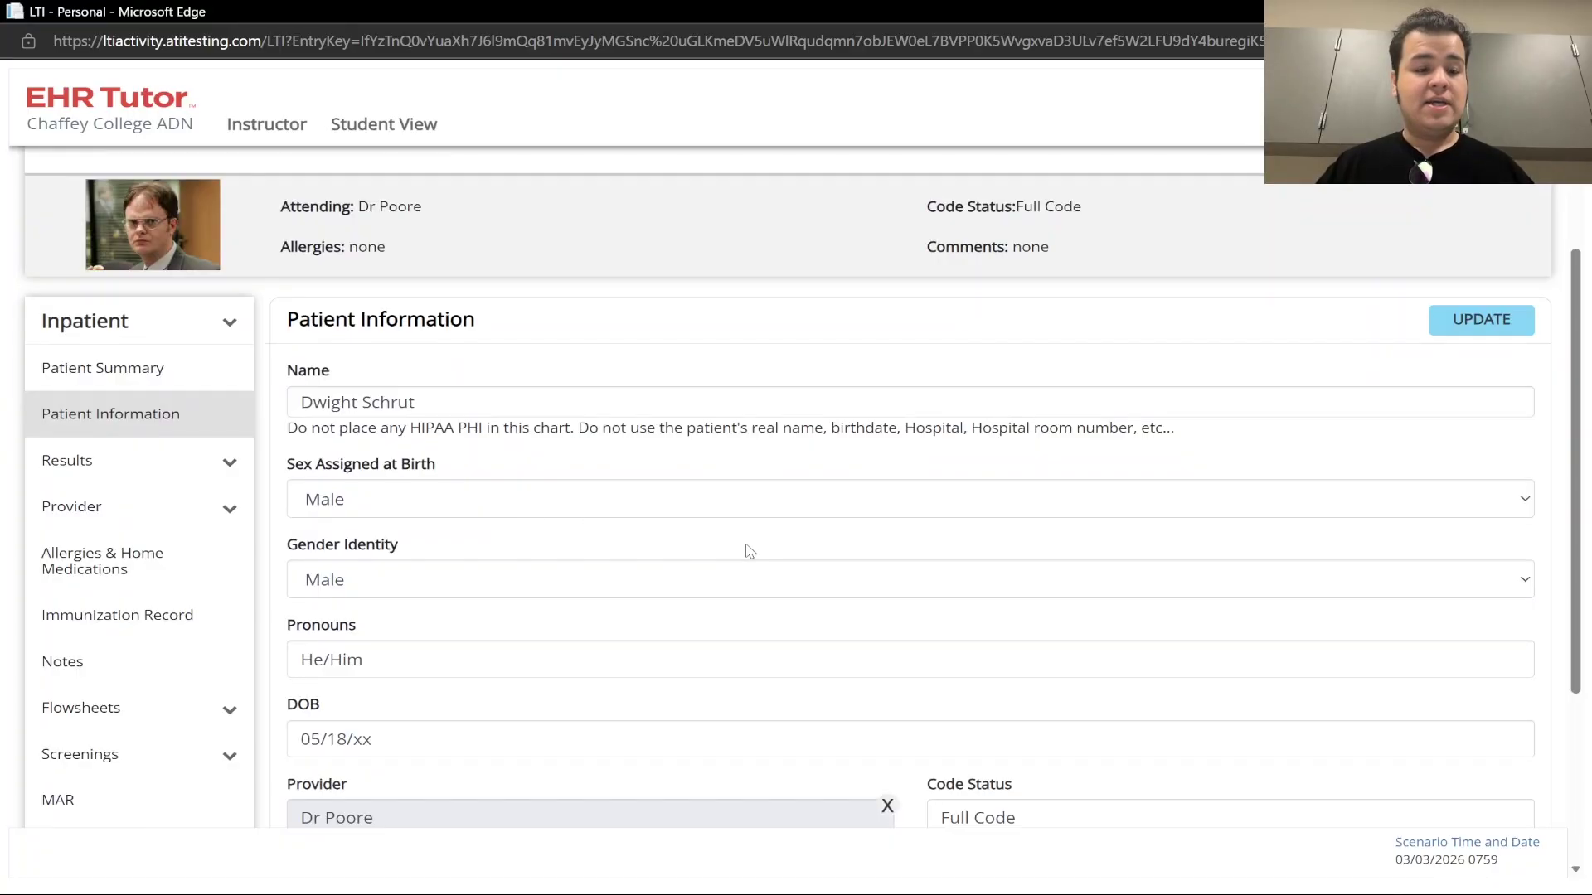
# Step: Reopen the lab results and compare the 0745 and 0759 entries across hematology, chemistry and coagulation
pyautogui.click(220, 461)
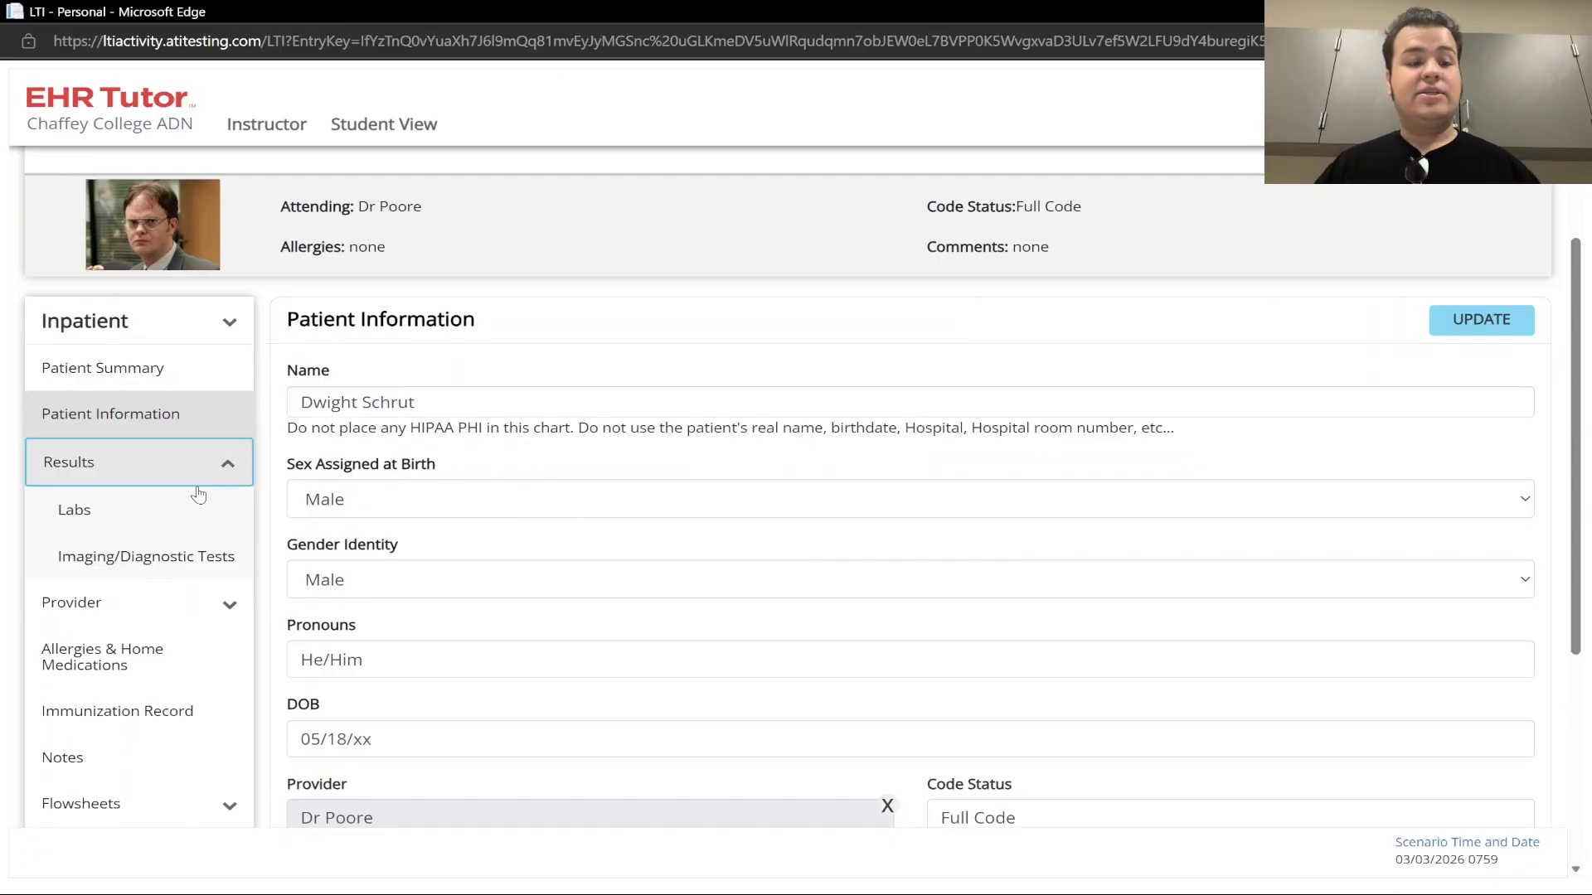
pyautogui.click(183, 507)
pyautogui.scroll(-5, 991, 539)
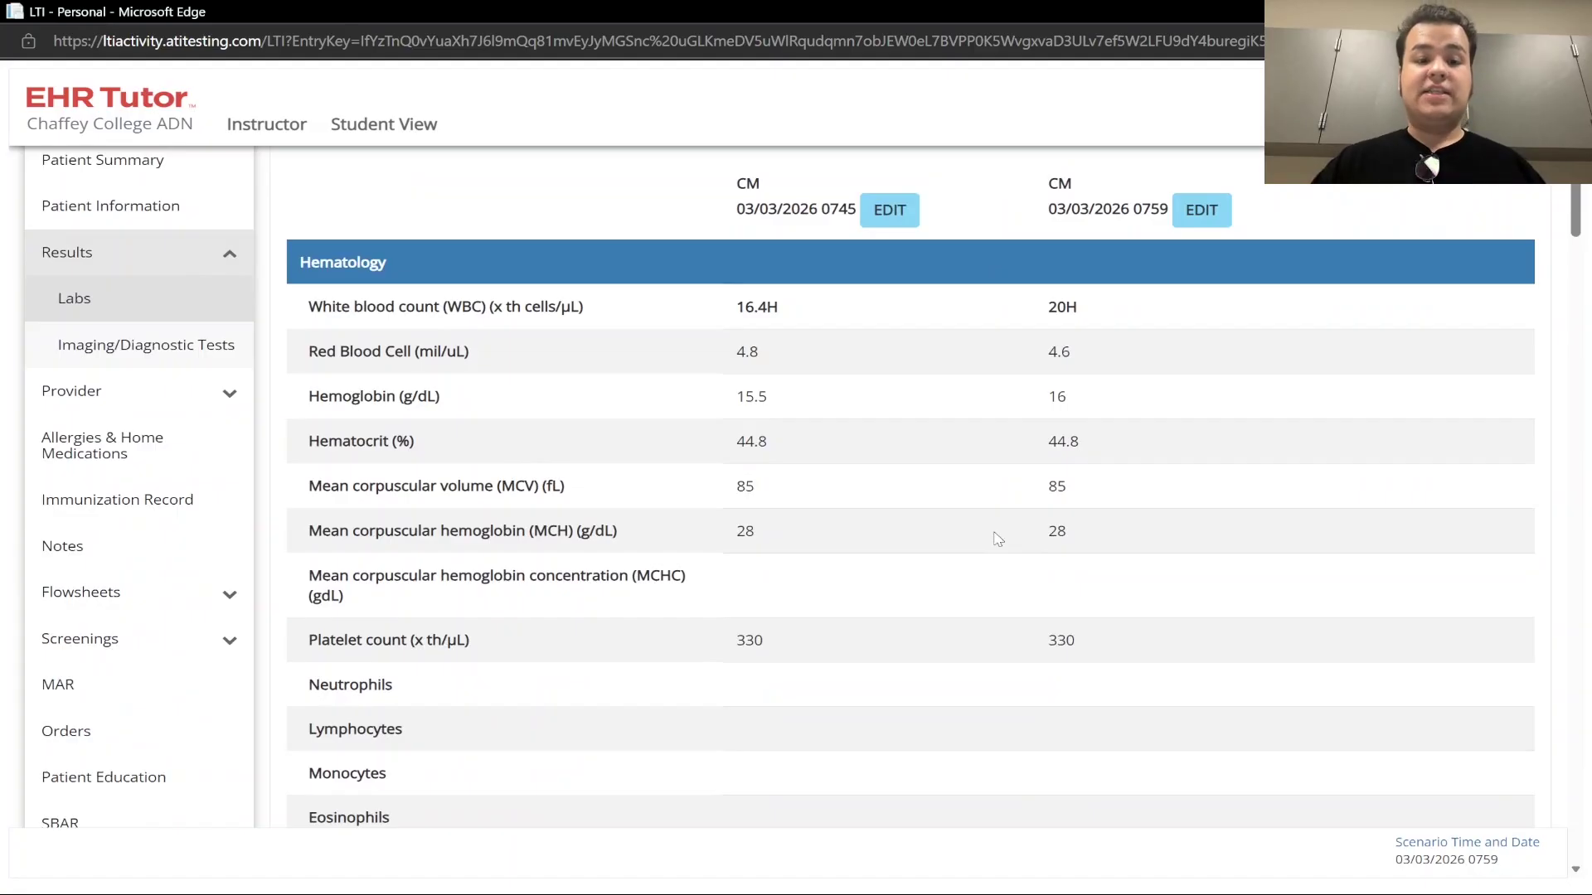
pyautogui.scroll(-12, 998, 539)
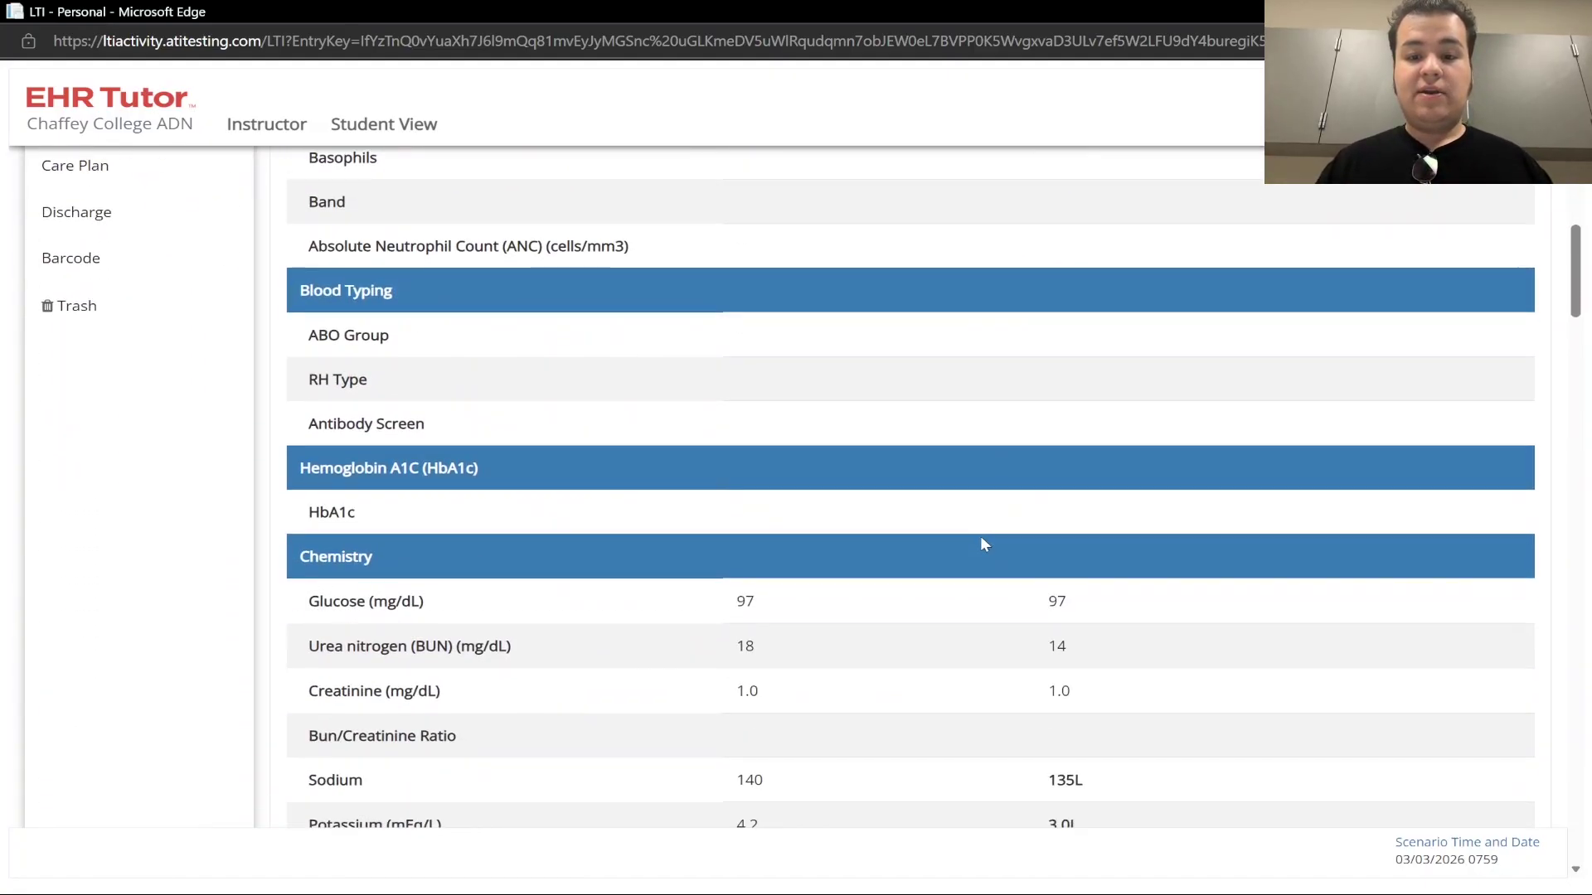
pyautogui.scroll(-7, 979, 545)
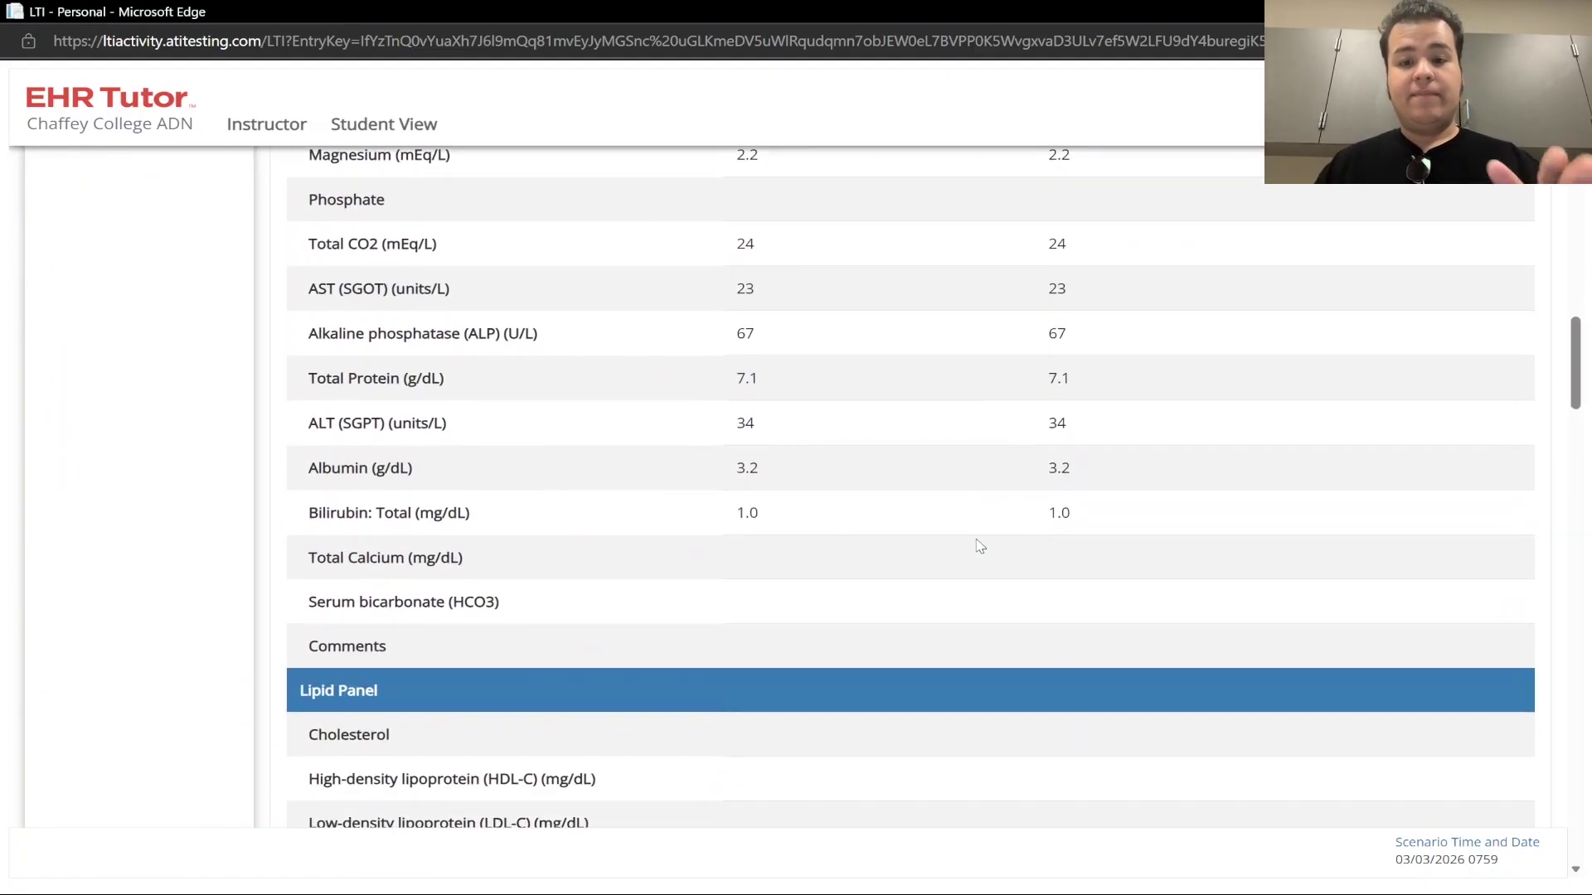
pyautogui.scroll(-8, 982, 543)
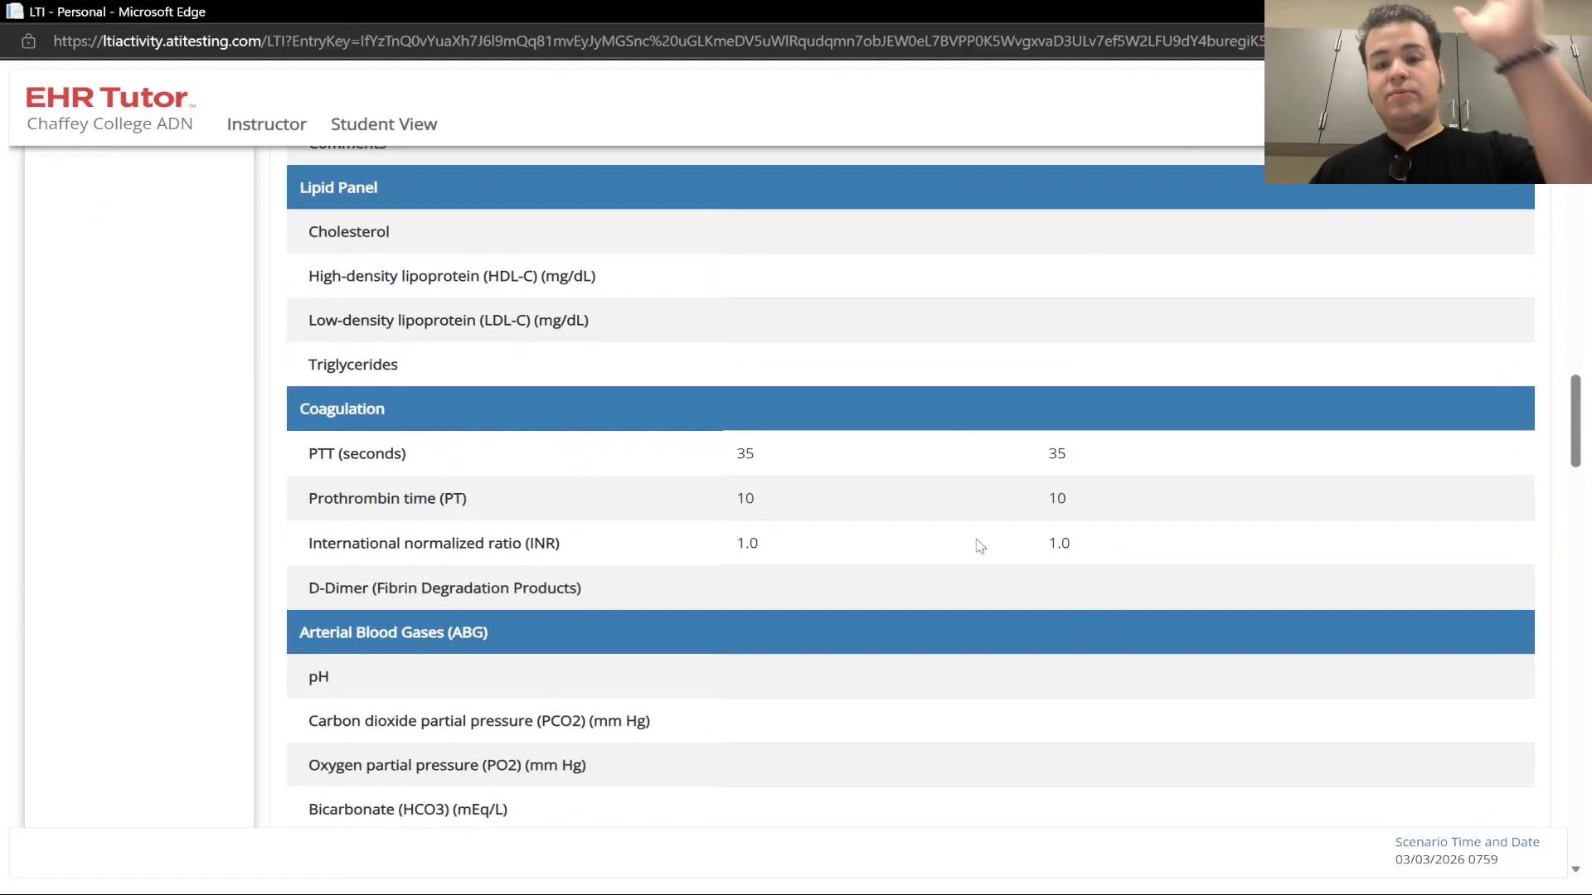
pyautogui.scroll(8, 991, 538)
pyautogui.scroll(15, 1001, 533)
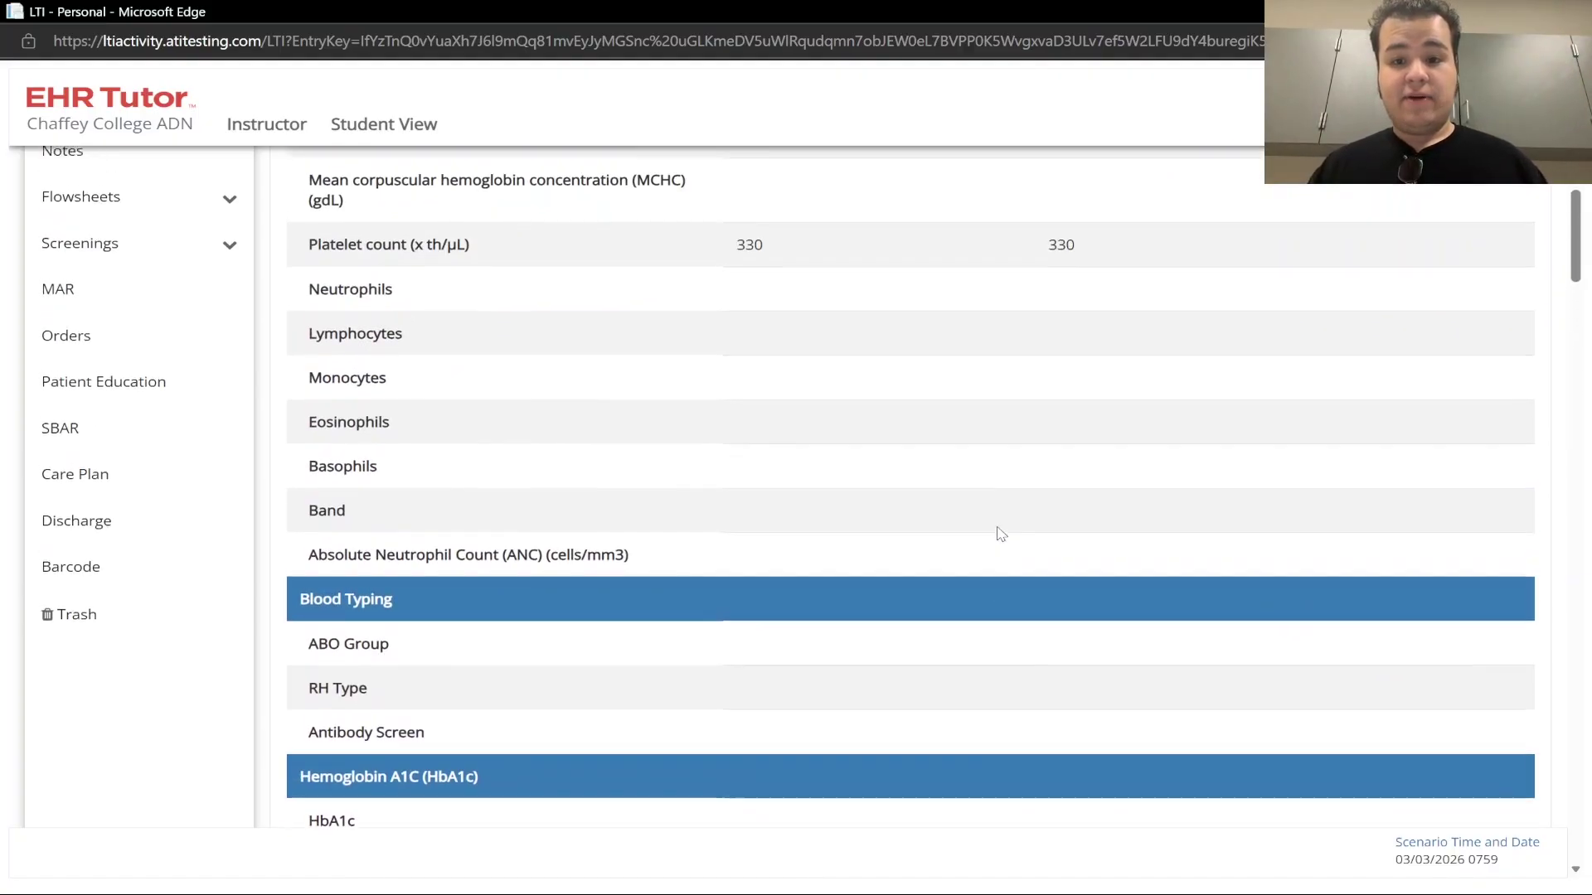
pyautogui.scroll(-6, 1000, 534)
pyautogui.scroll(-4, 1001, 533)
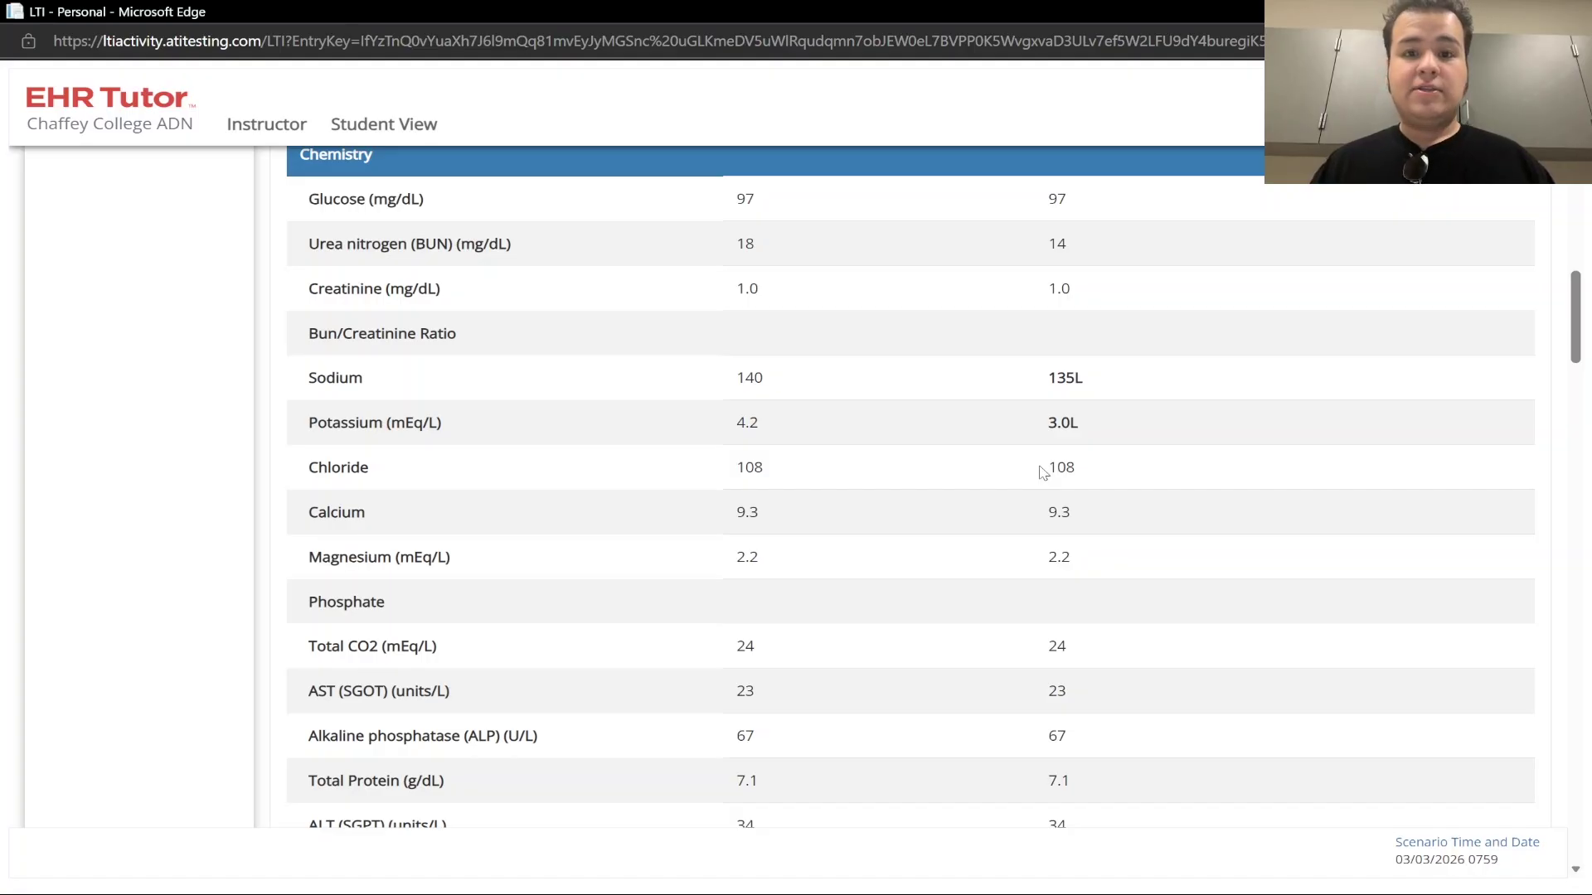
pyautogui.scroll(-10, 1043, 472)
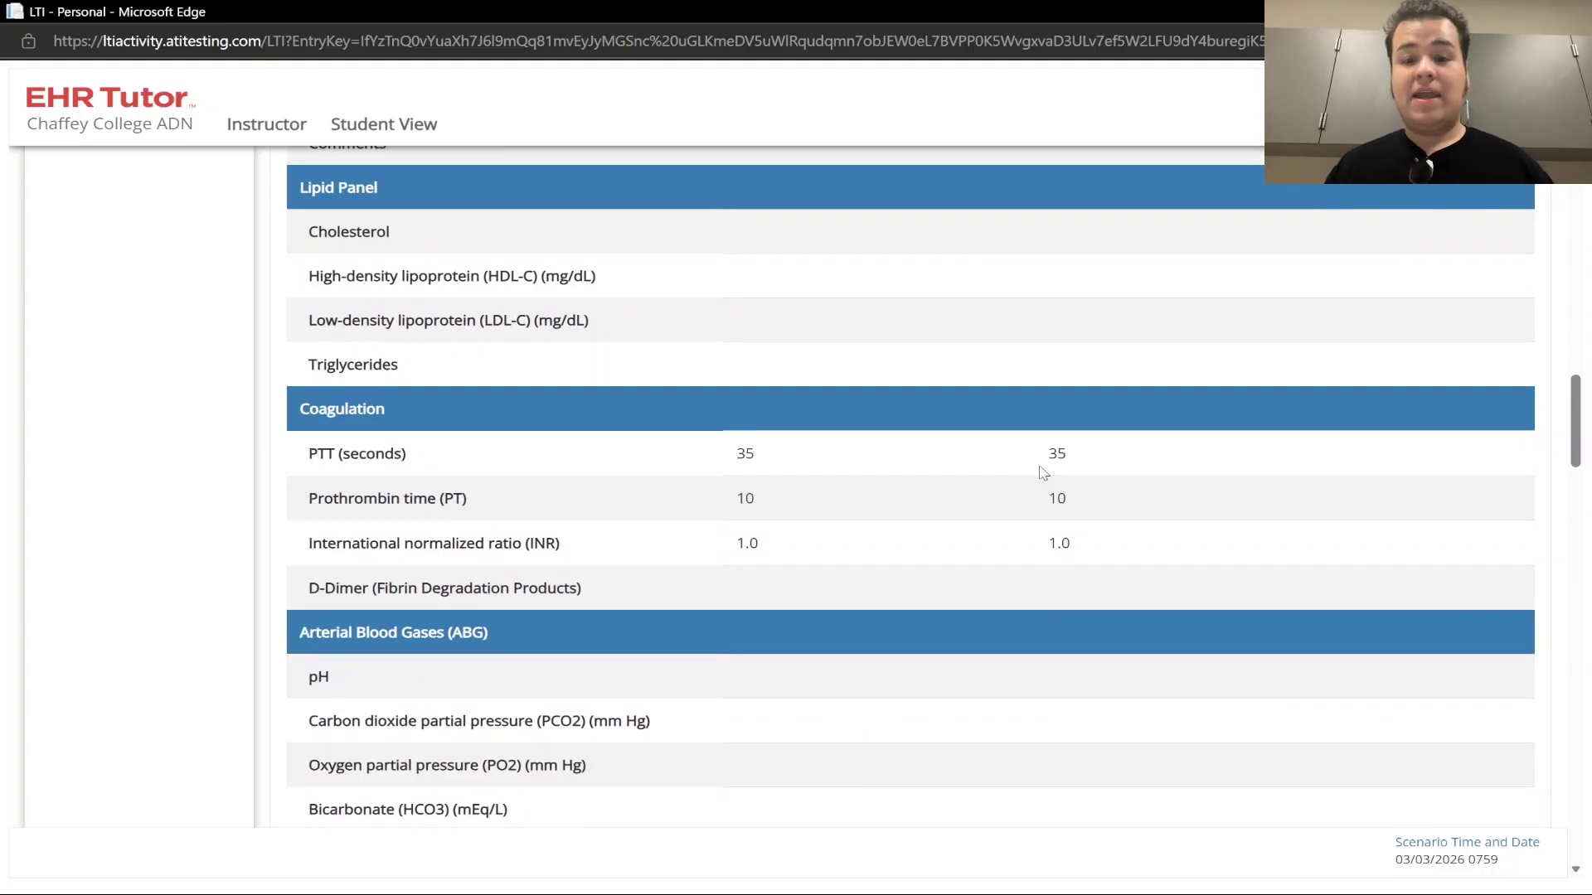
pyautogui.scroll(15, 1043, 473)
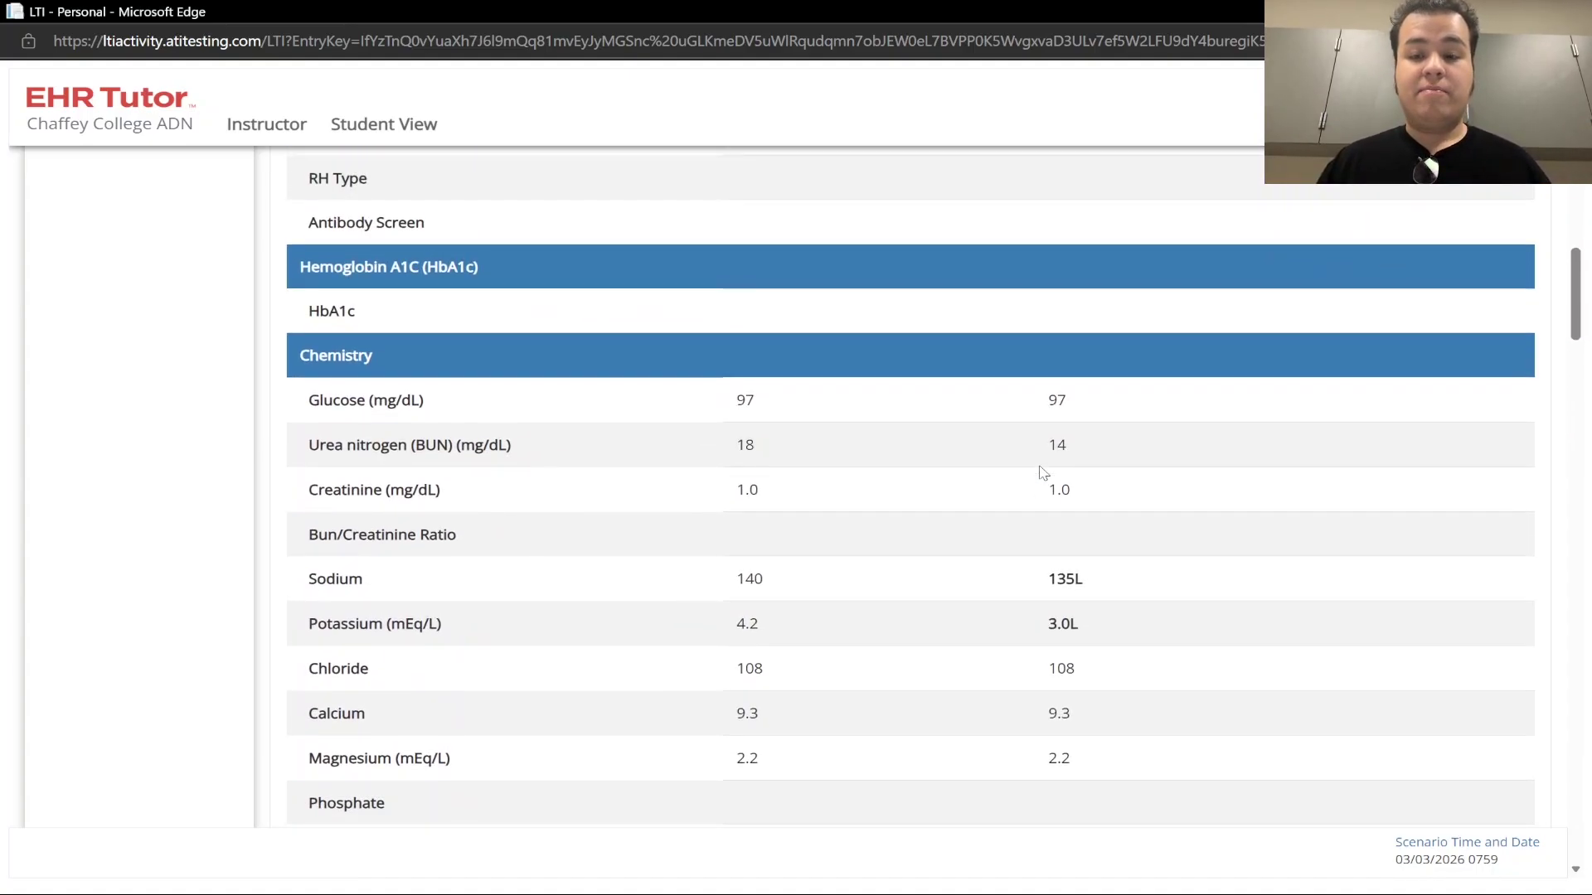
pyautogui.scroll(10, 1043, 472)
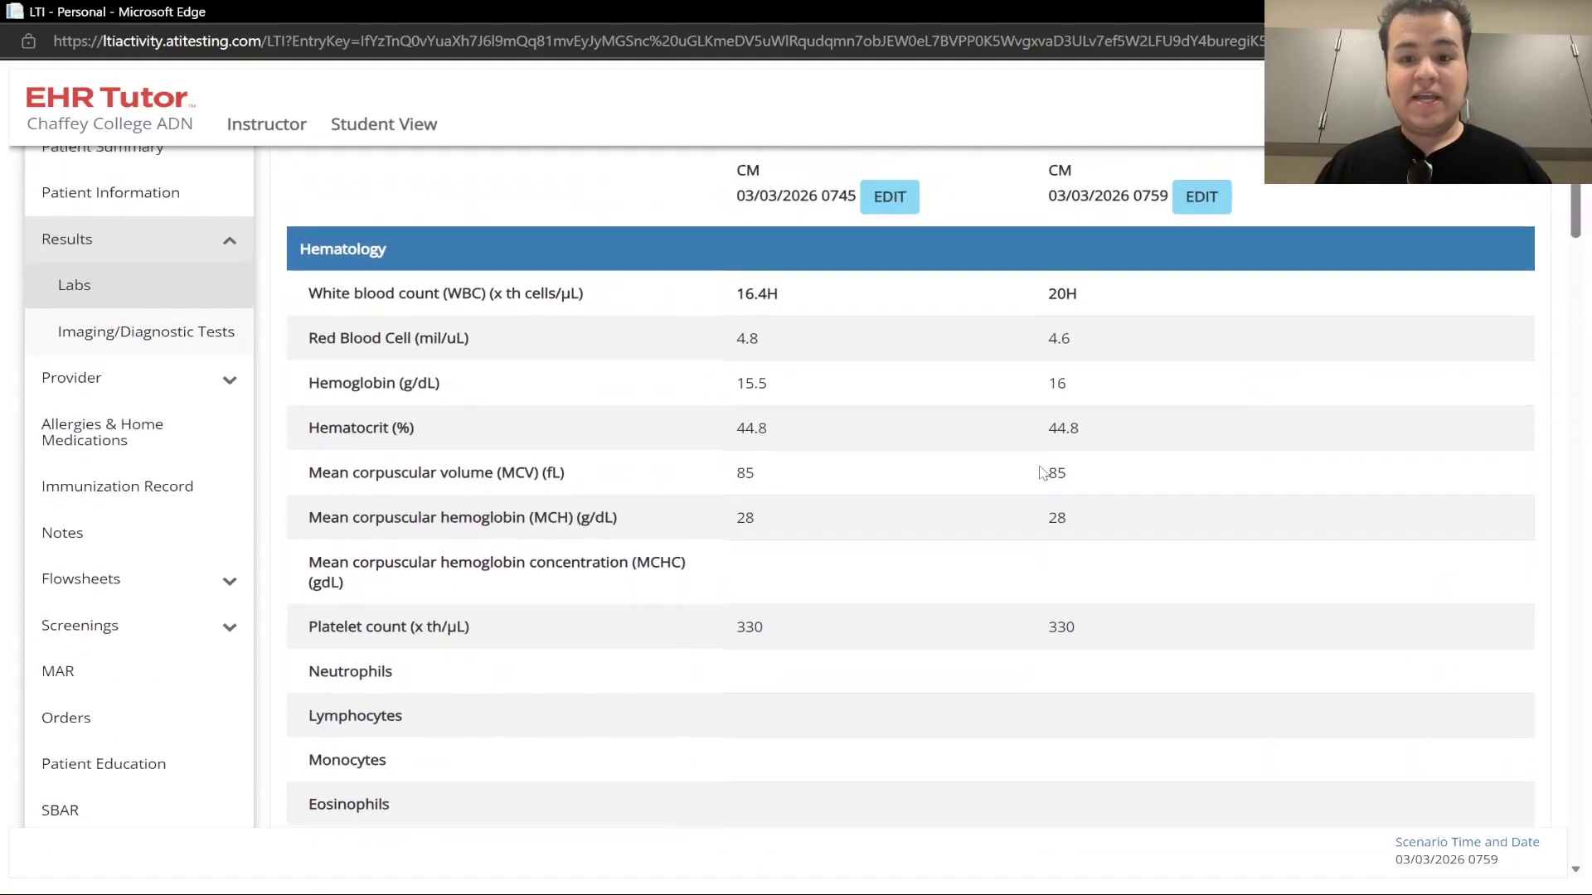
pyautogui.scroll(3, 1043, 473)
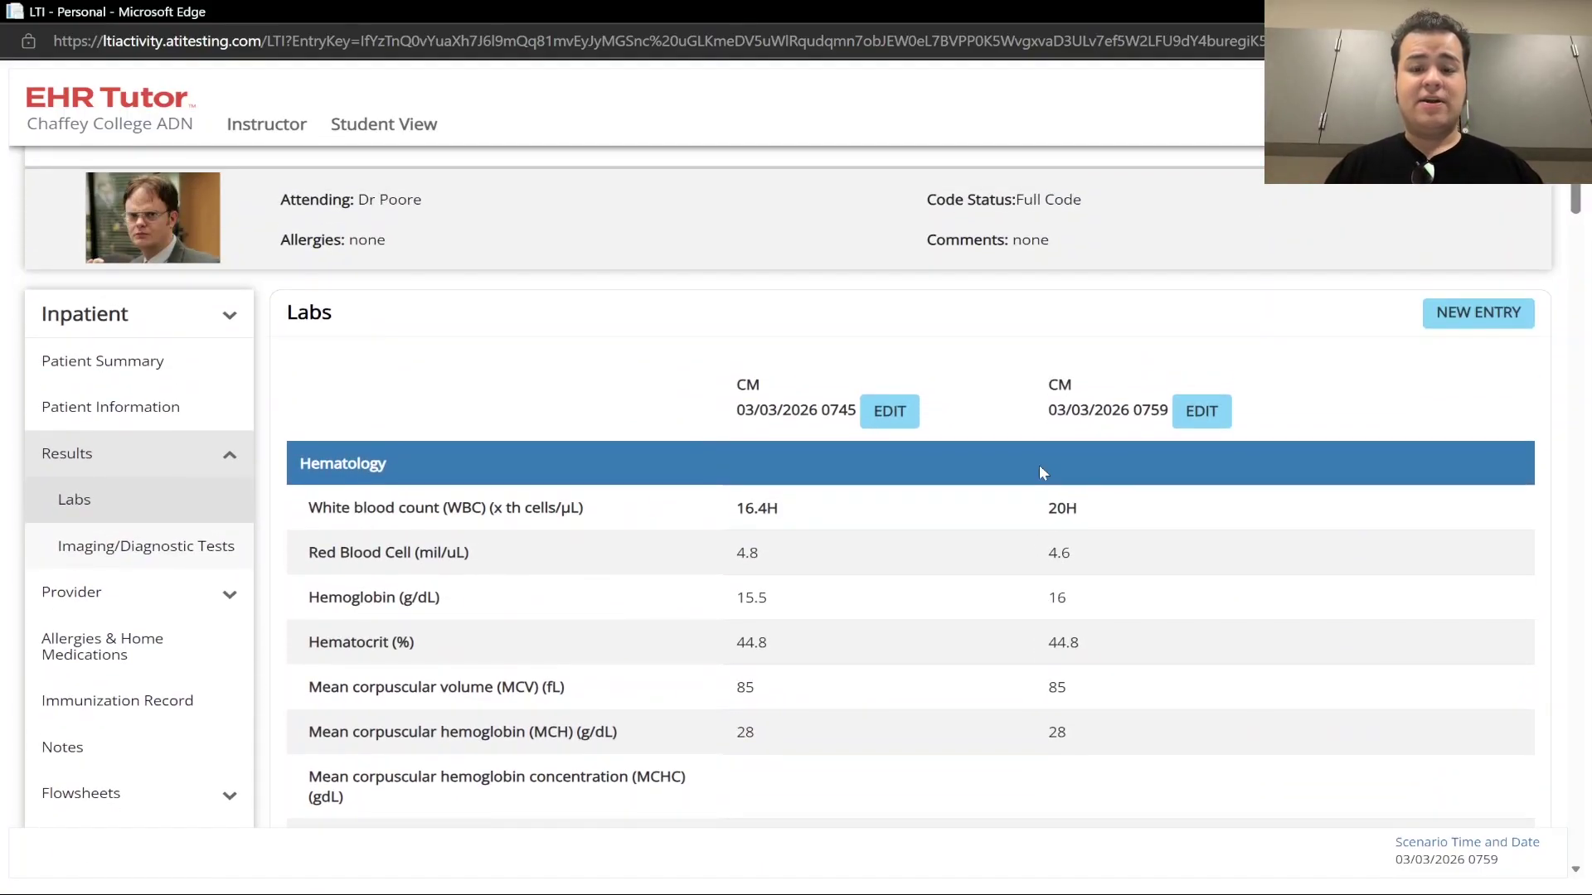
# Step: Switch from the lab results to the Patient Information page, and open the Imaging/Diagnostic Tests results
pyautogui.scroll(1, 1020, 478)
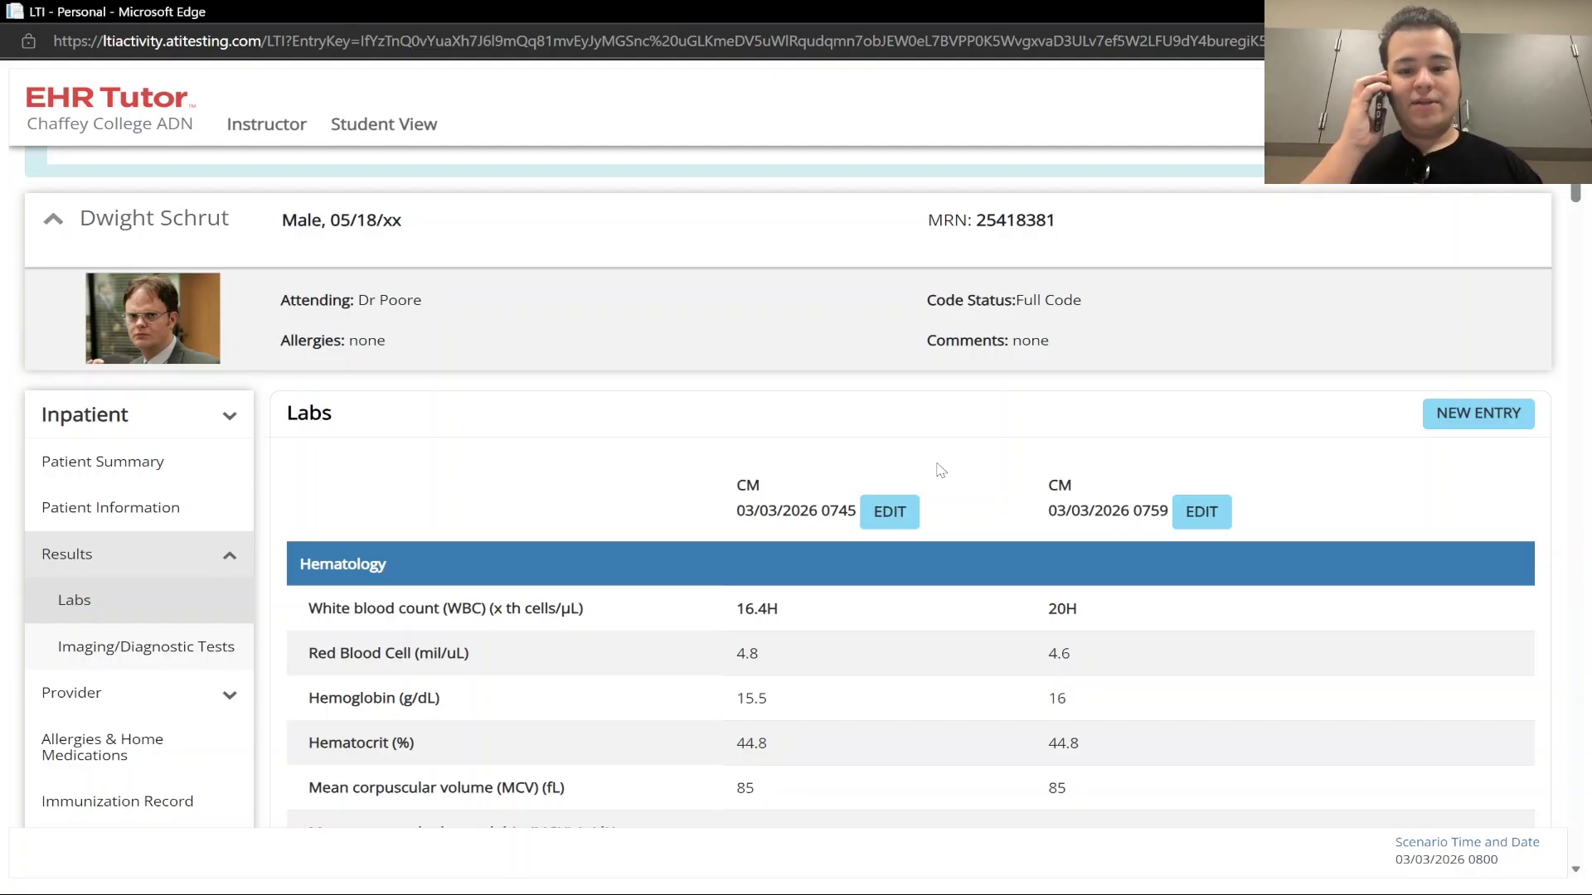
pyautogui.scroll(-3, 933, 522)
pyautogui.scroll(1, 931, 525)
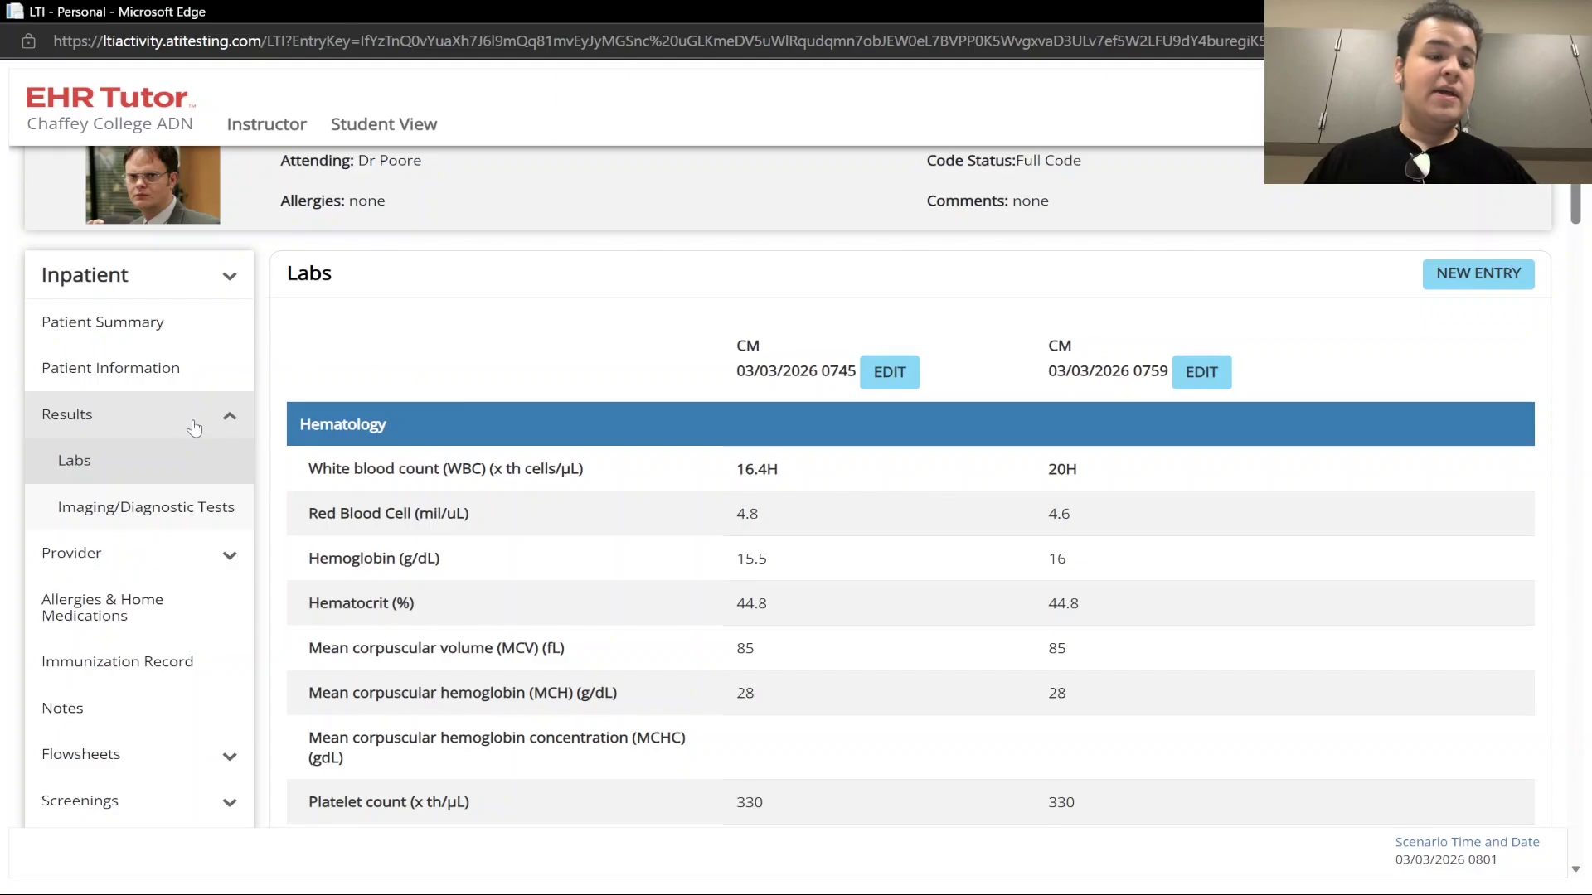
pyautogui.click(178, 368)
pyautogui.scroll(-4, 564, 547)
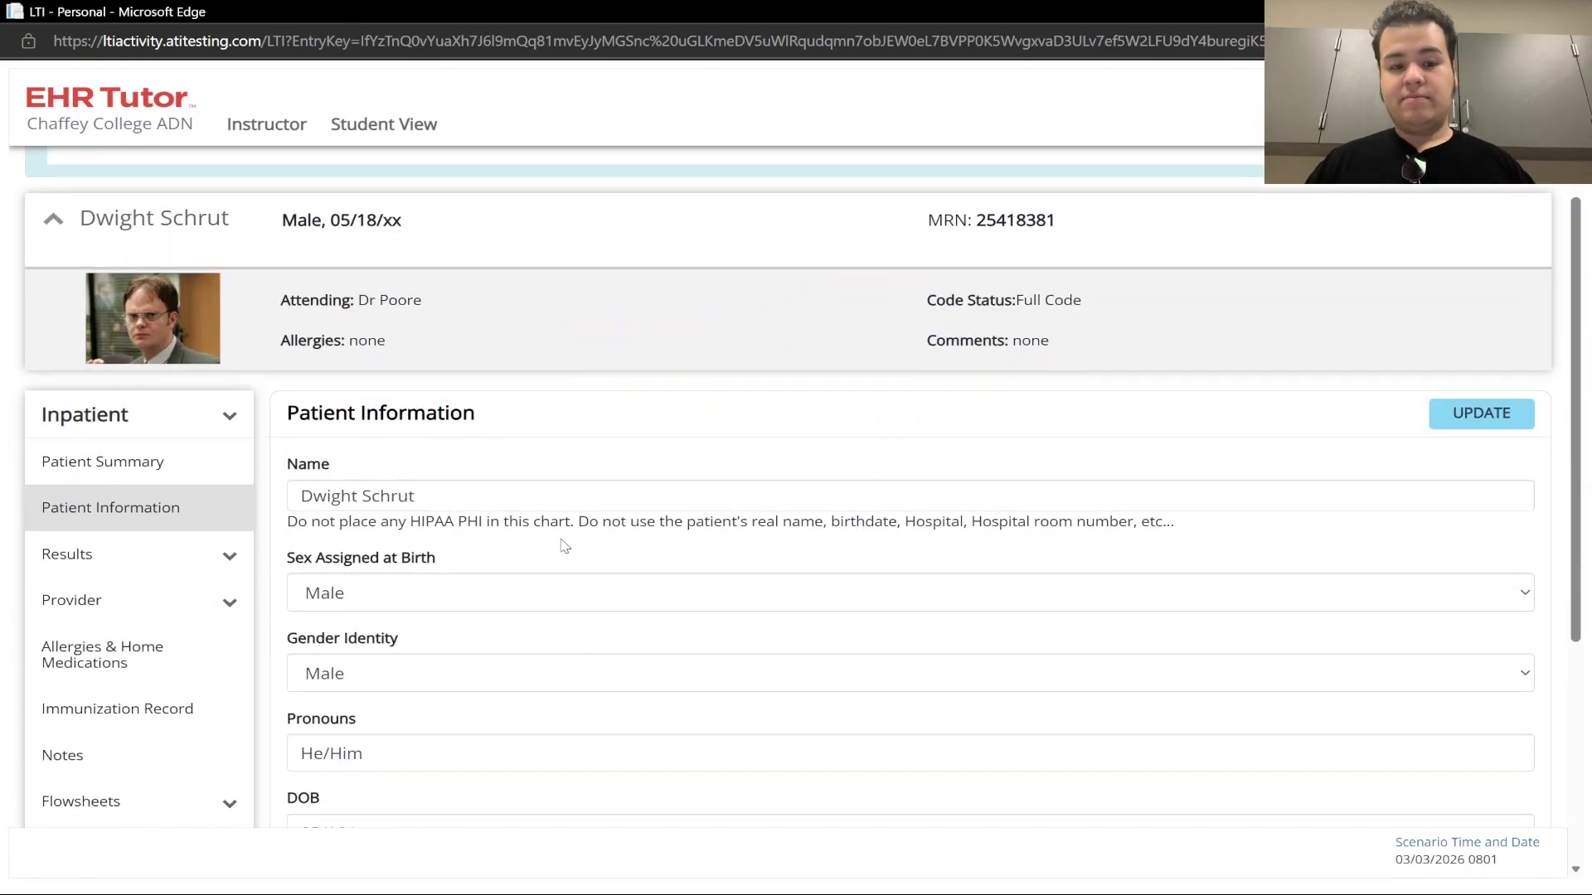
pyautogui.click(223, 455)
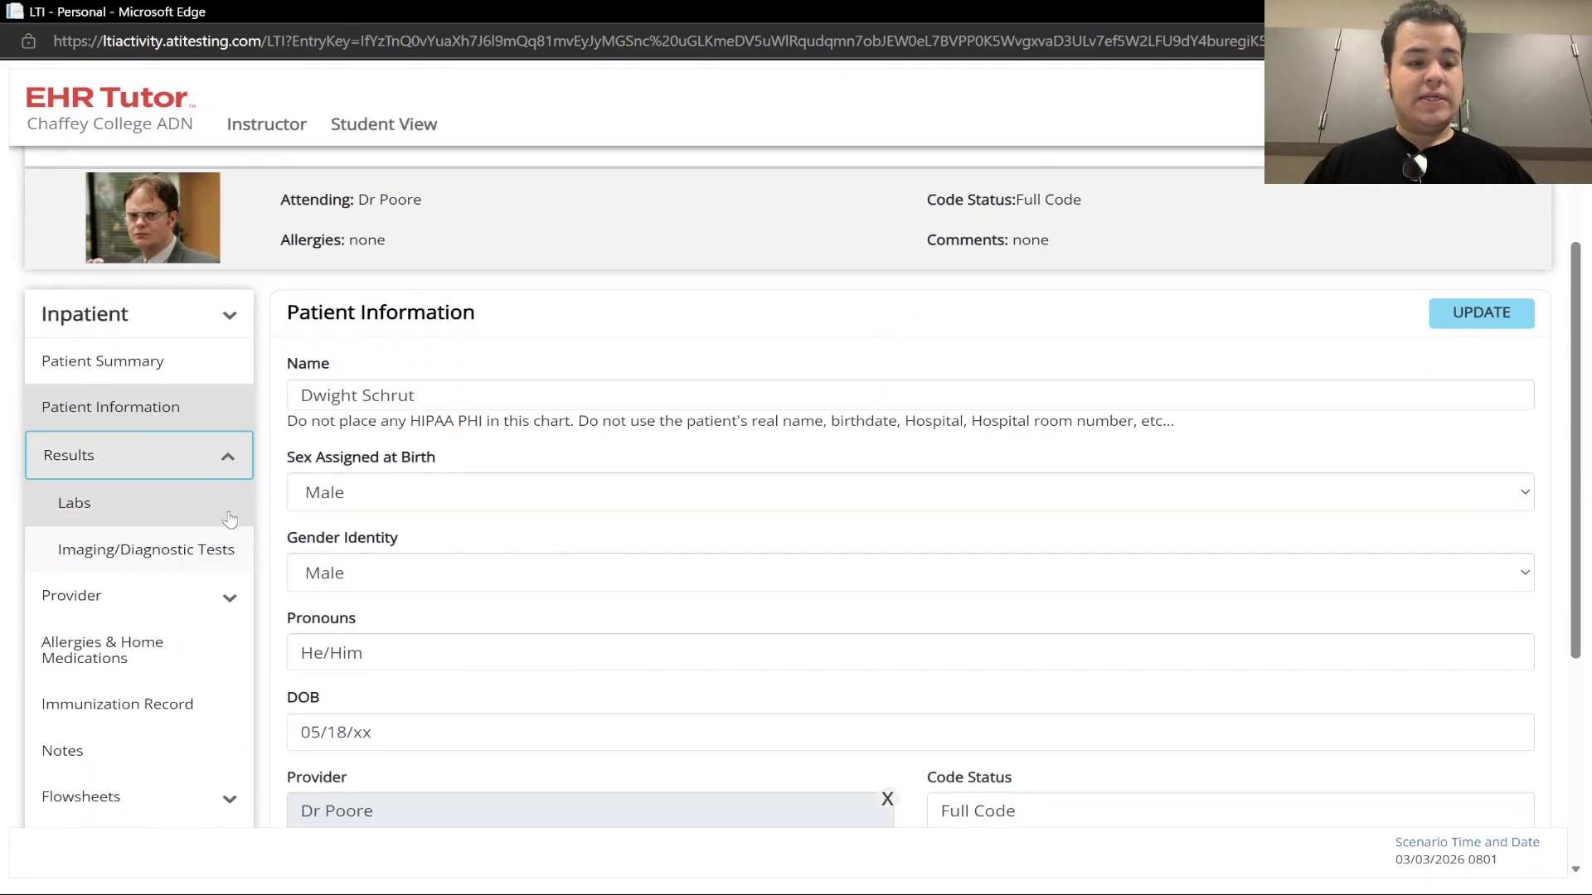
pyautogui.click(205, 555)
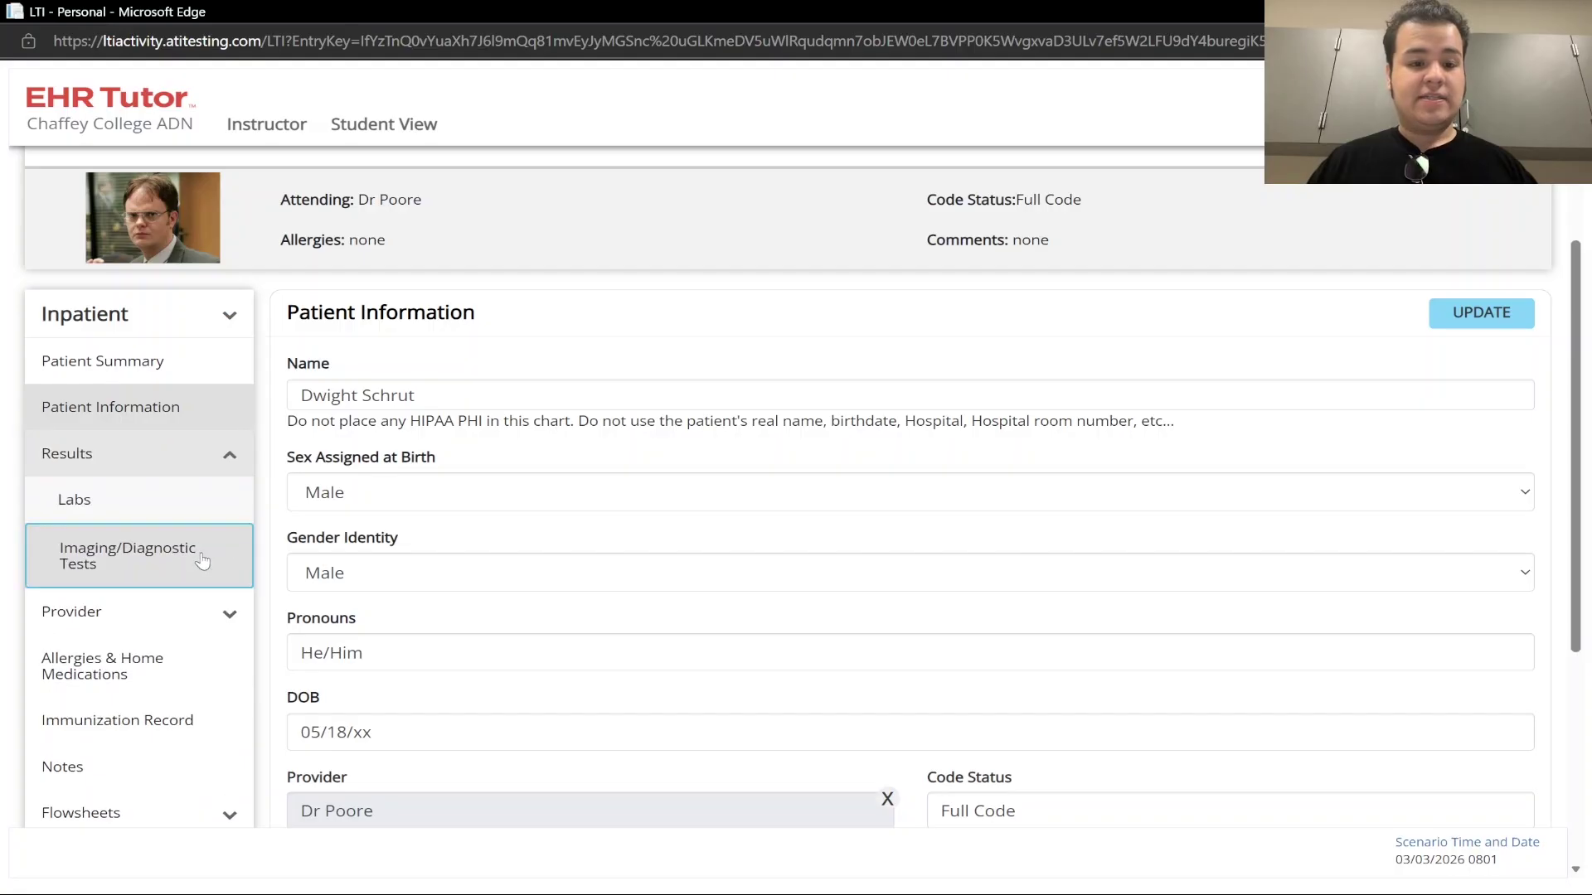
pyautogui.scroll(-3, 854, 436)
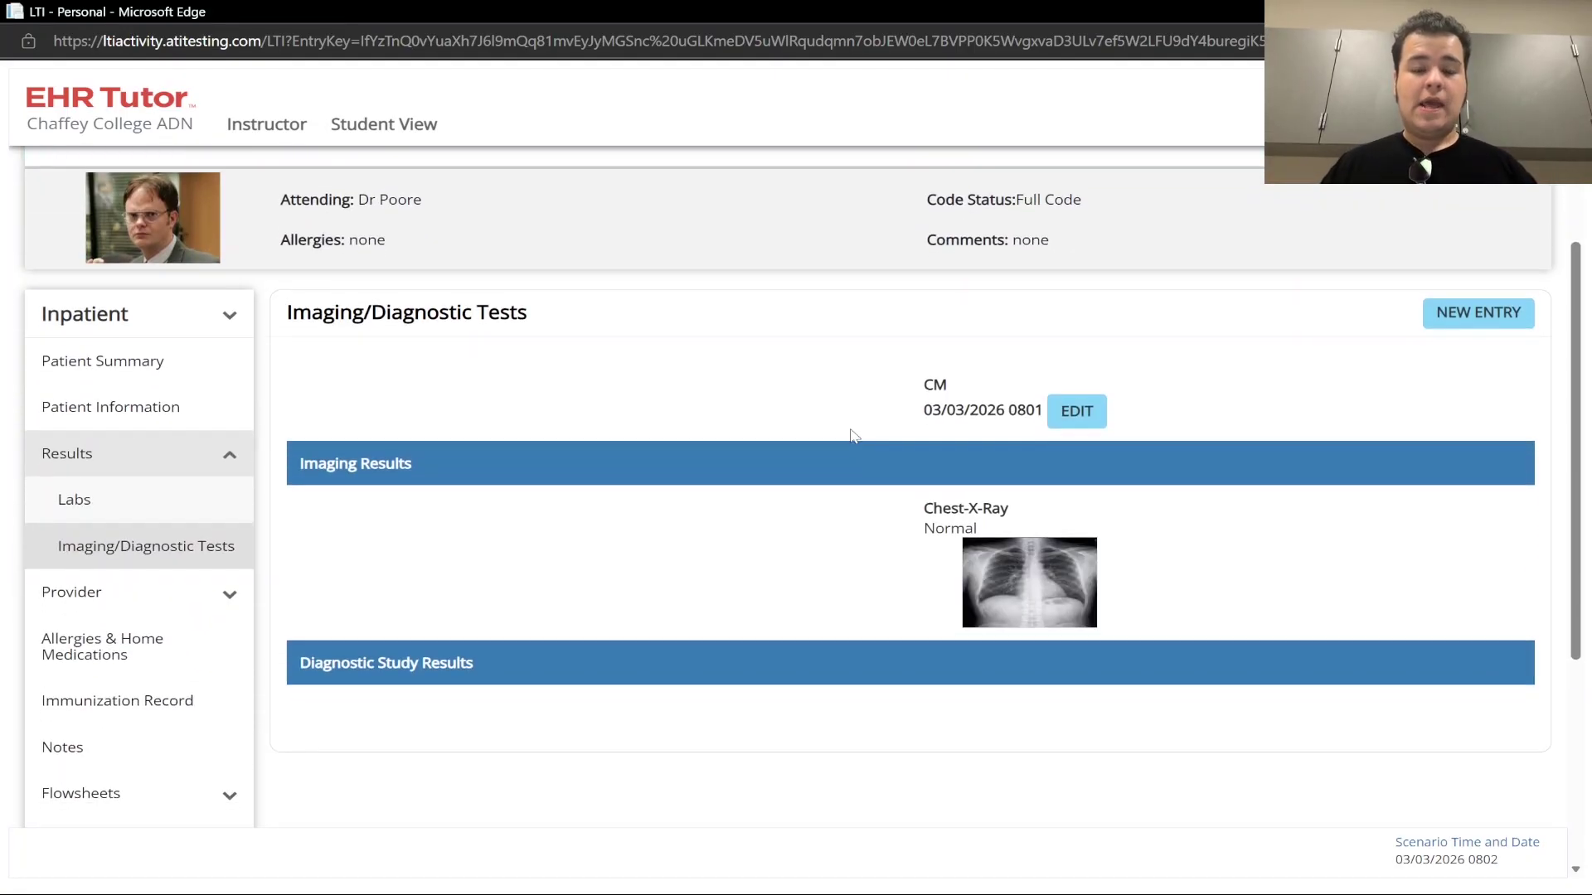
# Step: View the chest X-ray image at full size and close the enlarged view
pyautogui.moveTo(927, 506); pyautogui.dragTo(974, 538)
pyautogui.click(942, 533)
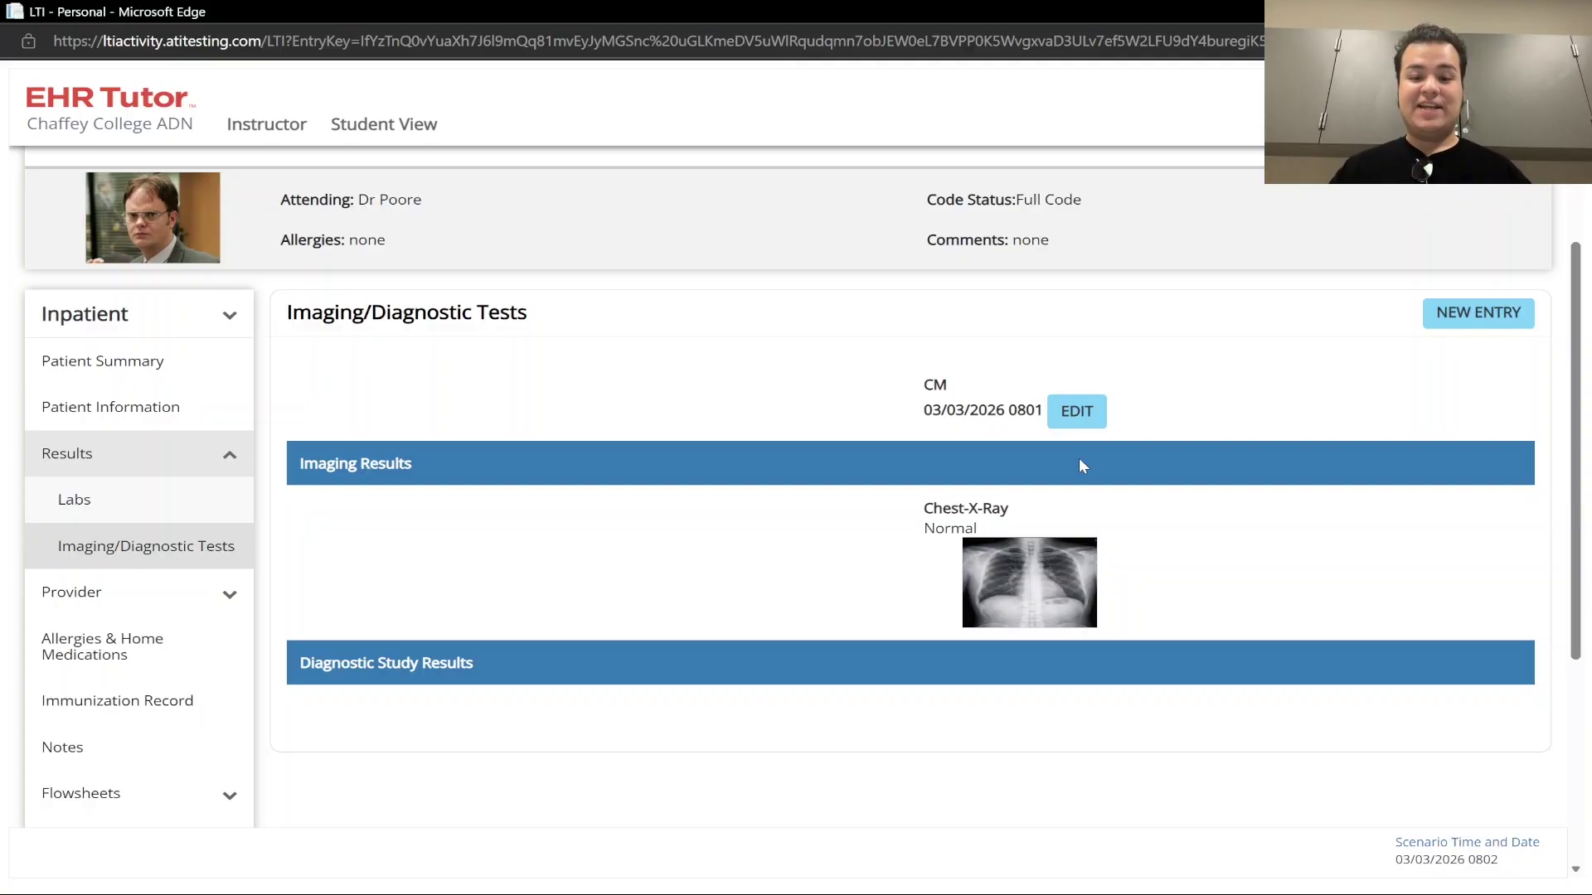
pyautogui.click(1075, 597)
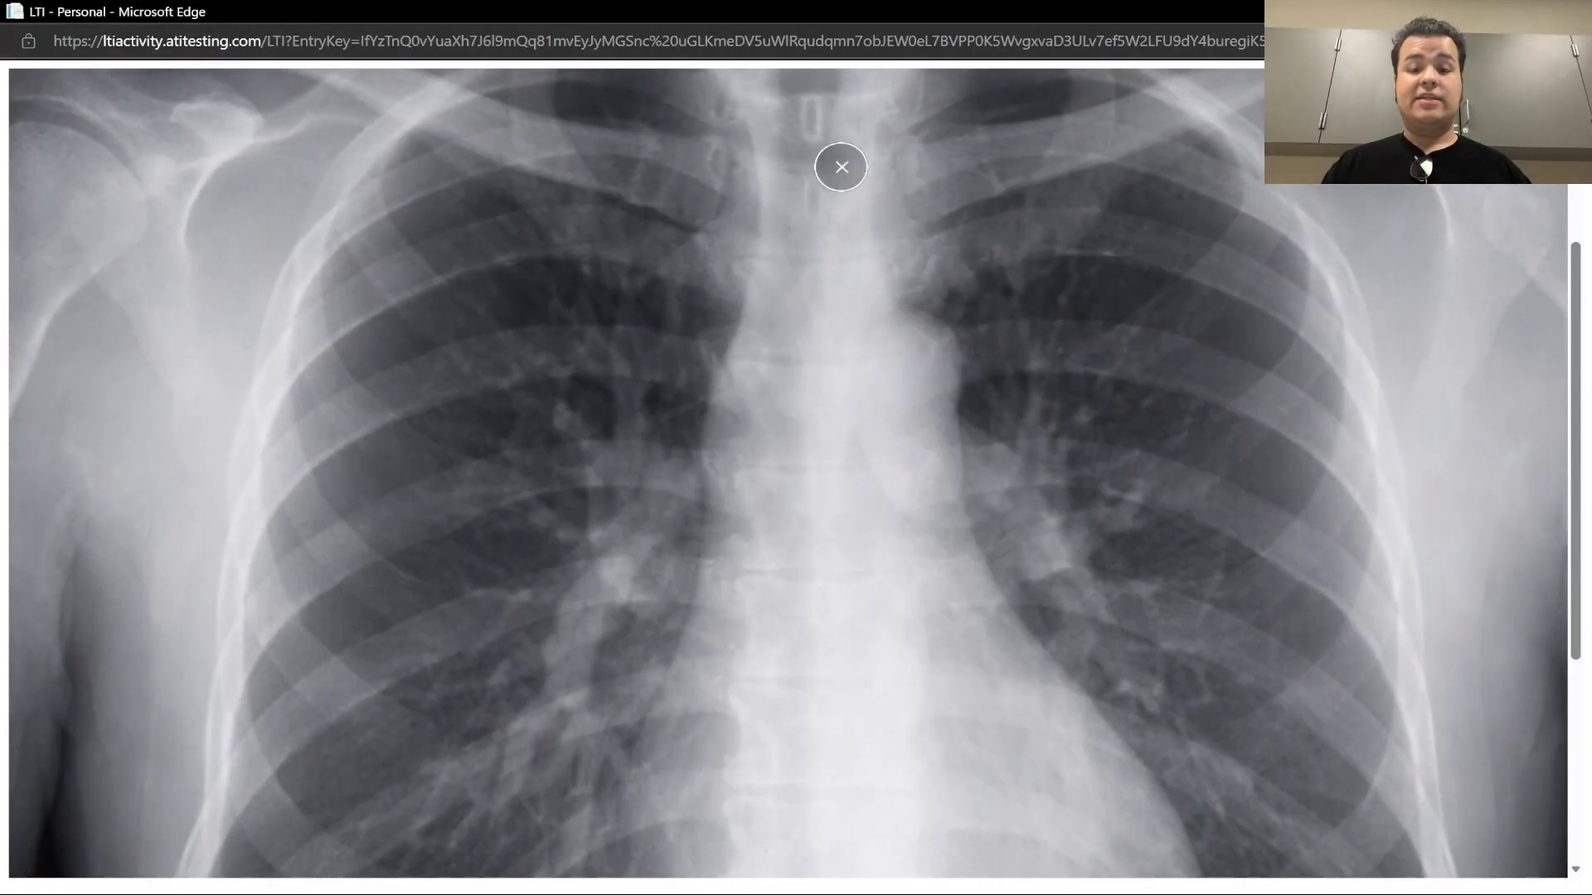
pyautogui.click(885, 226)
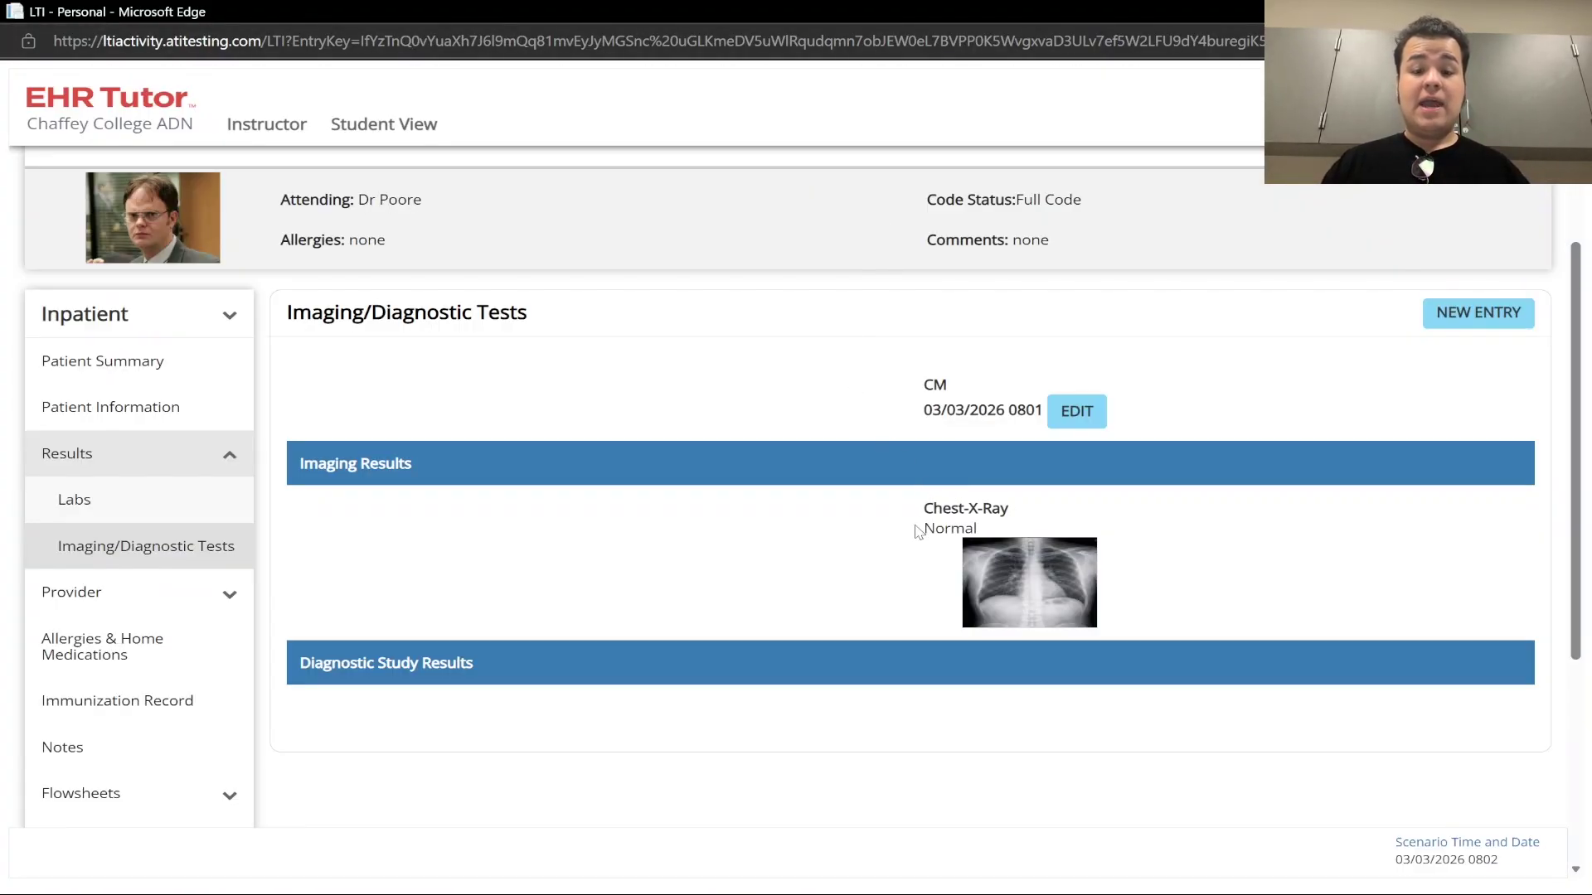
# Step: Examine the Chest-X-Ray title and its written interpretation by highlighting each line in the imaging results
pyautogui.moveTo(916, 530); pyautogui.dragTo(983, 531)
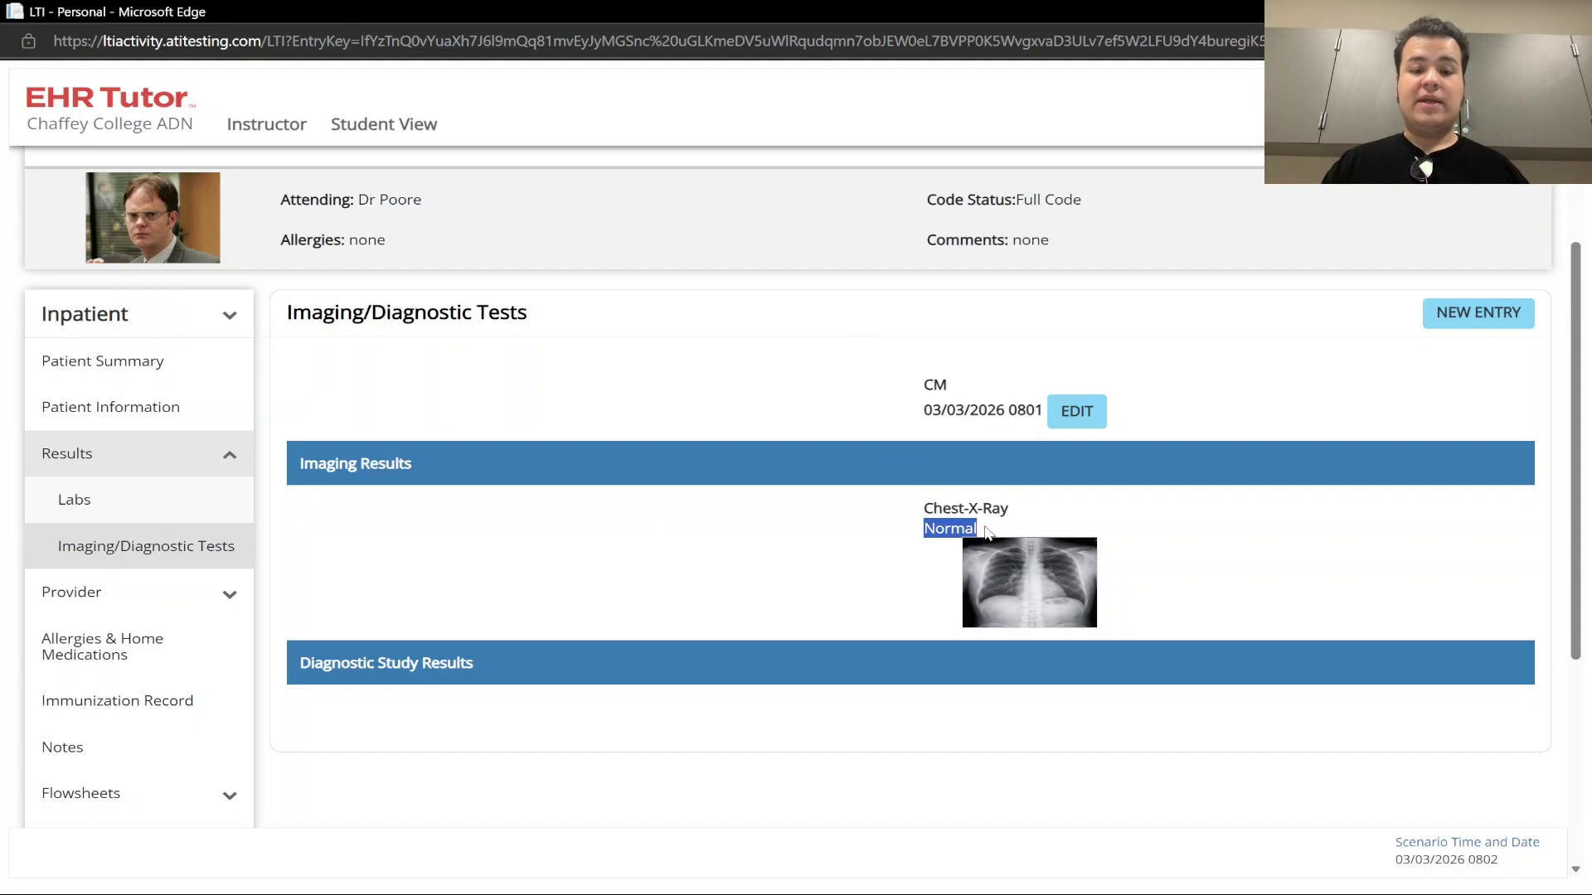
pyautogui.click(987, 532)
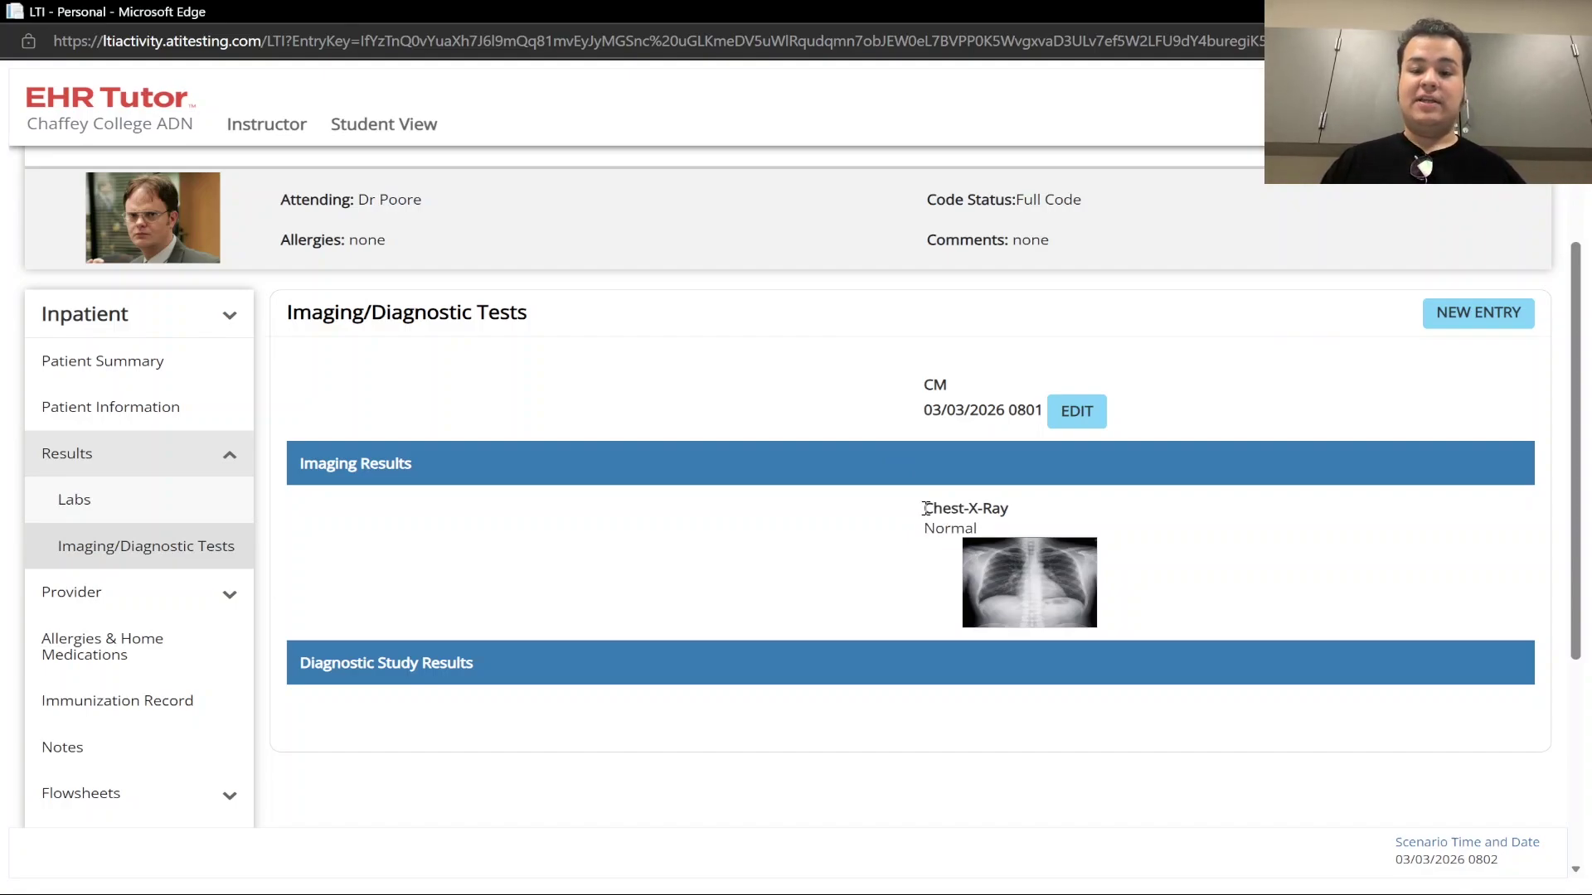
pyautogui.moveTo(922, 529); pyautogui.dragTo(982, 532)
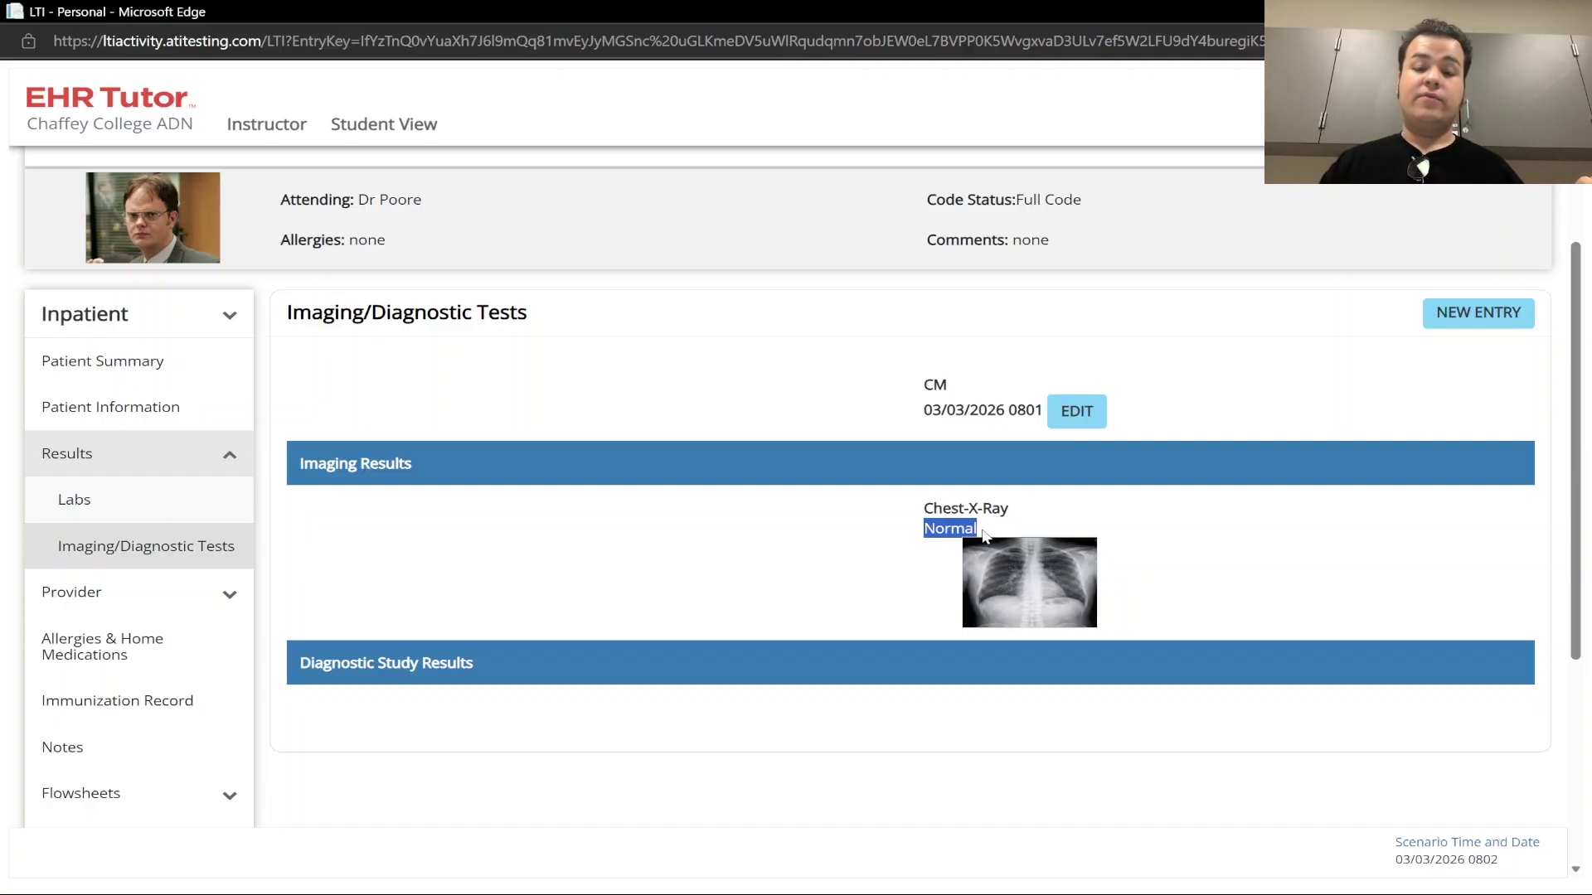
pyautogui.moveTo(945, 510); pyautogui.dragTo(1024, 511)
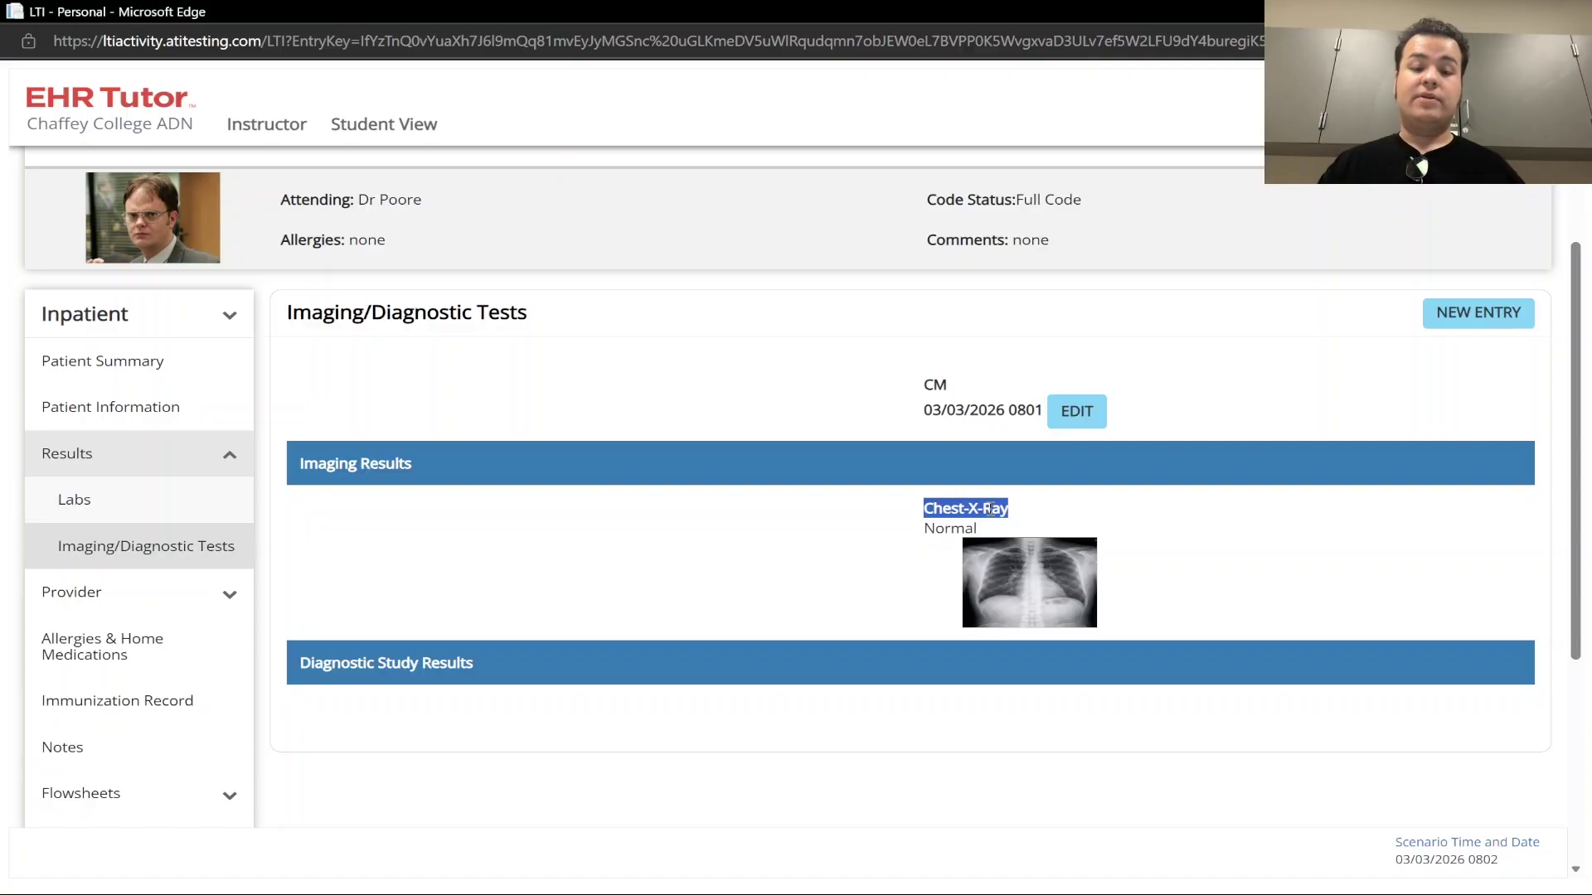
pyautogui.click(991, 510)
pyautogui.tripleClick(990, 510)
pyautogui.tripleClick(1022, 532)
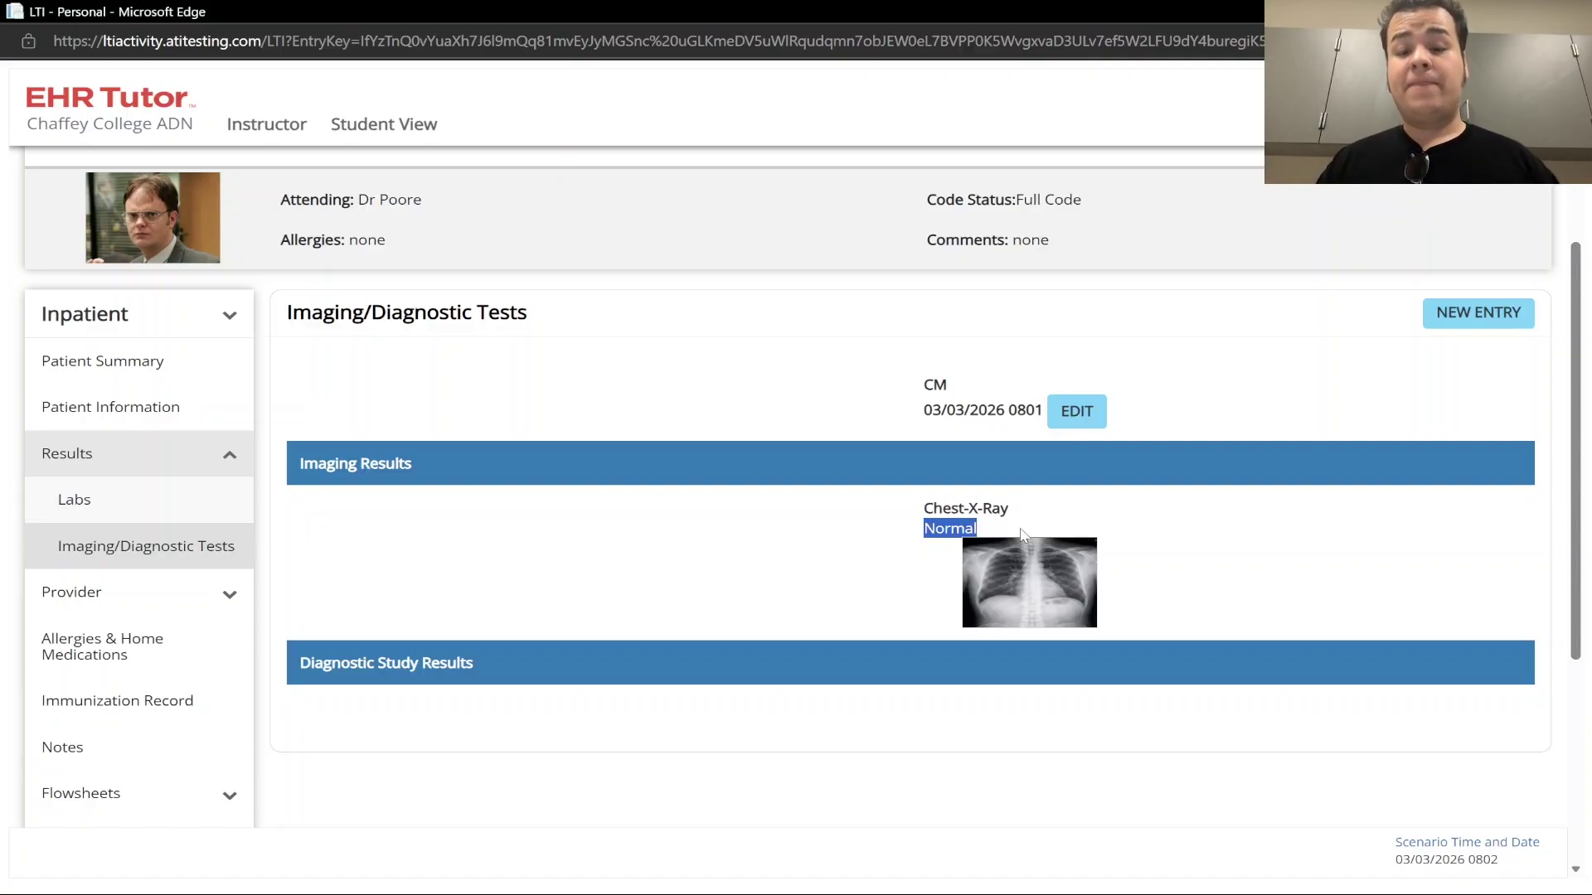
# Step: Scan the patient's wristband from the imaging page and acknowledge the verification to open the Medication Administration Record
pyautogui.click(1027, 564)
pyautogui.click(884, 452)
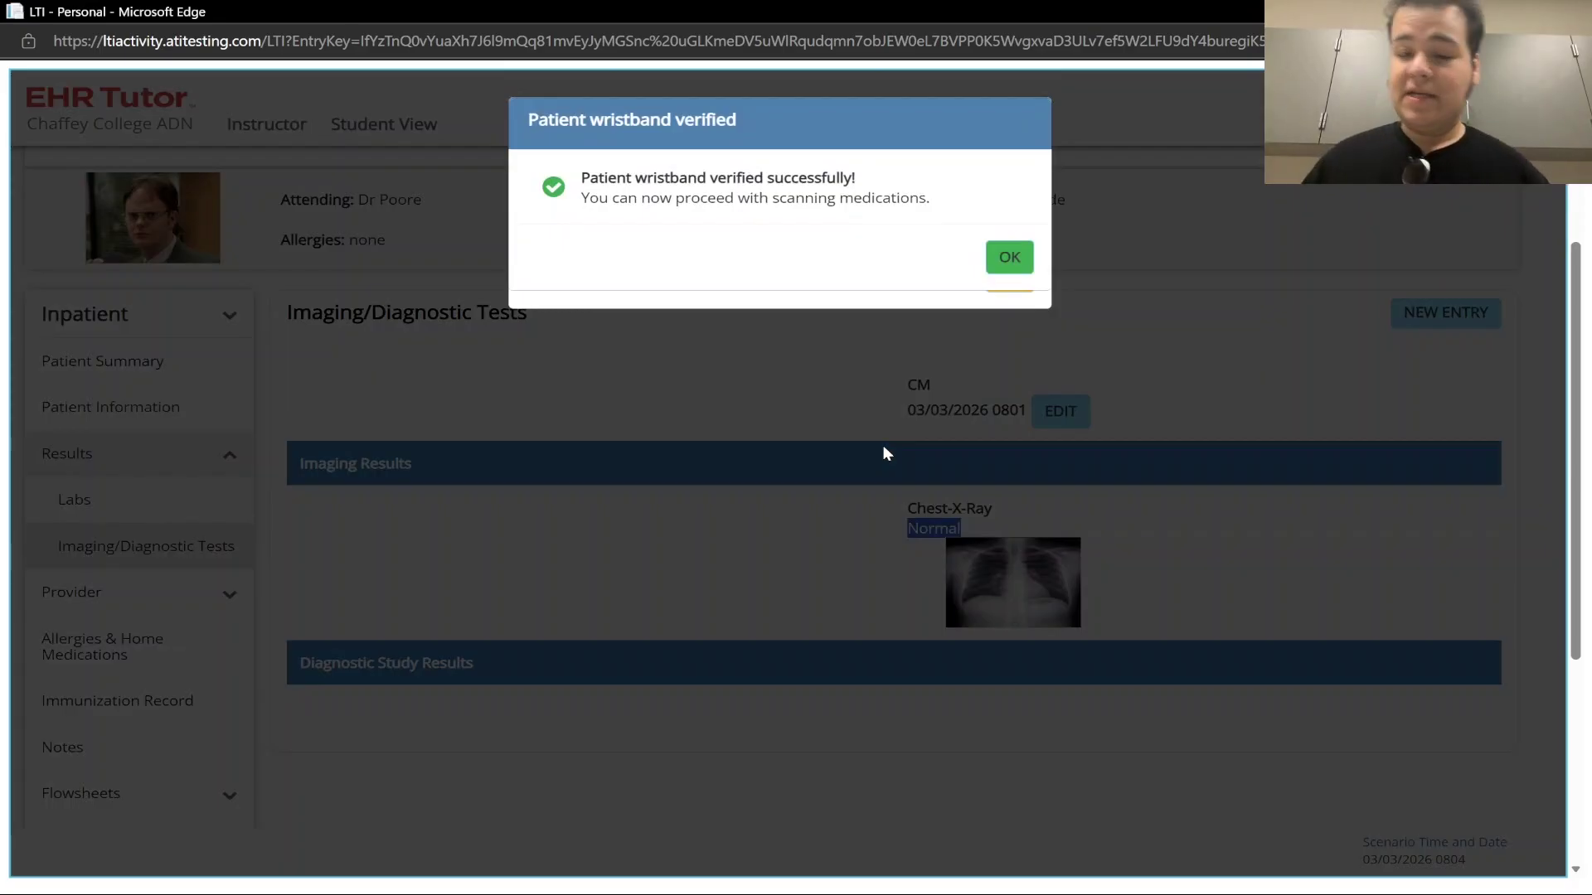
pyautogui.press('Return')
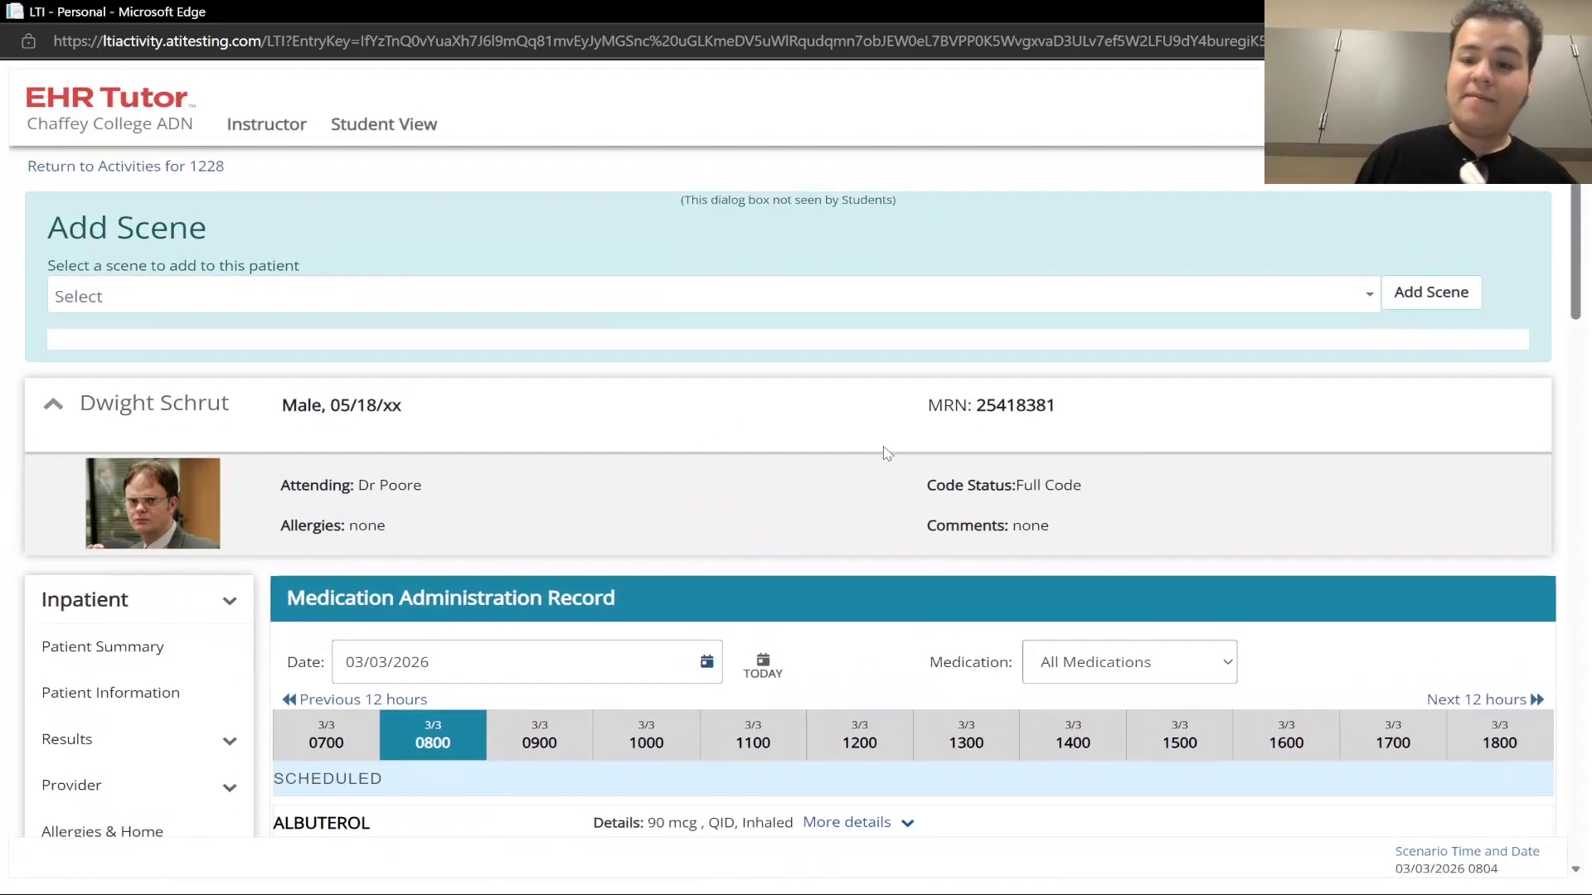